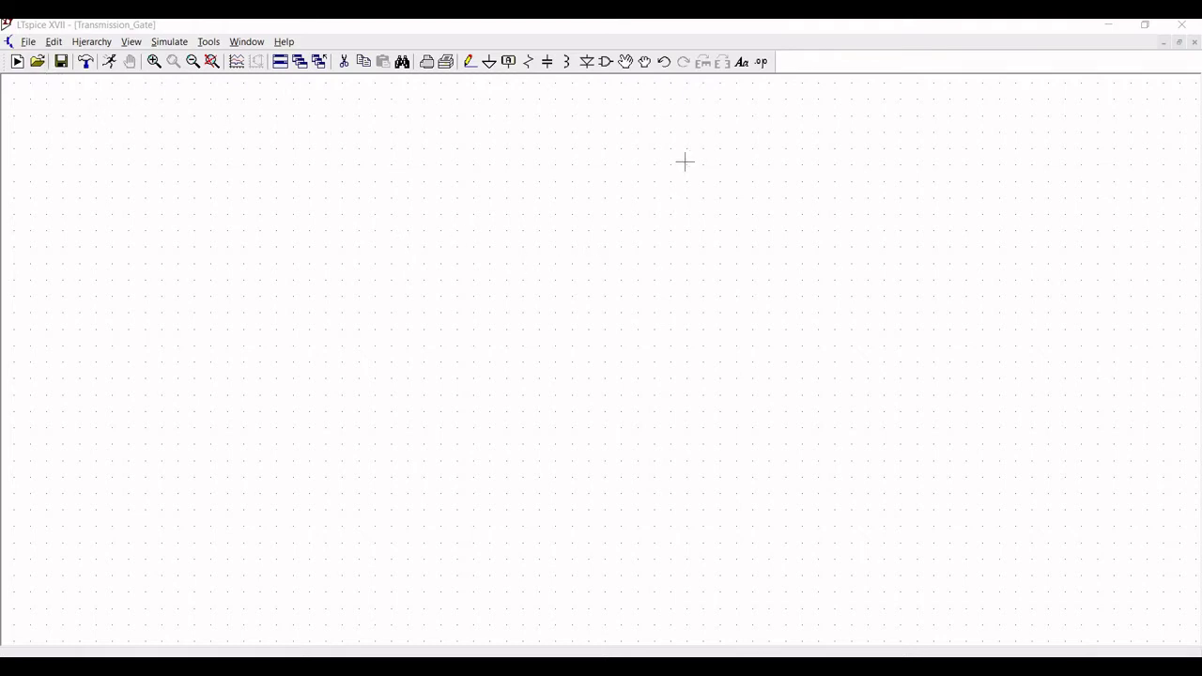
# Step: Place a rotated nmos4 transistor M1 on the schematic
pyautogui.click(606, 62)
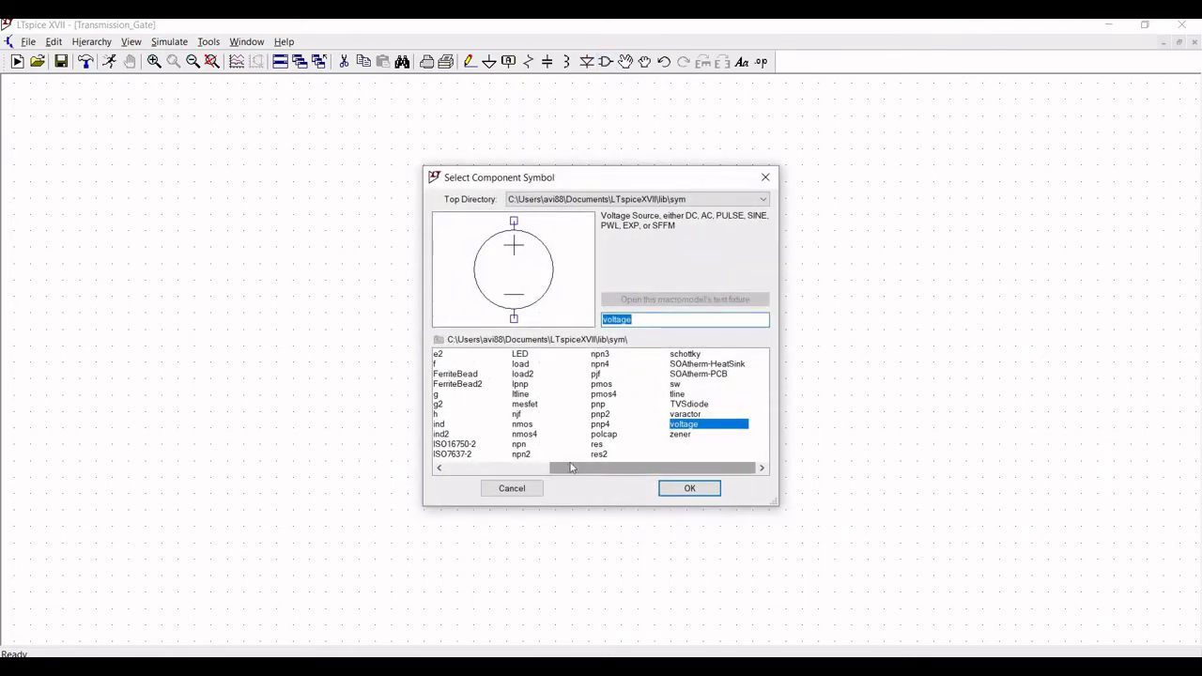
pyautogui.scroll(1, 606, 465)
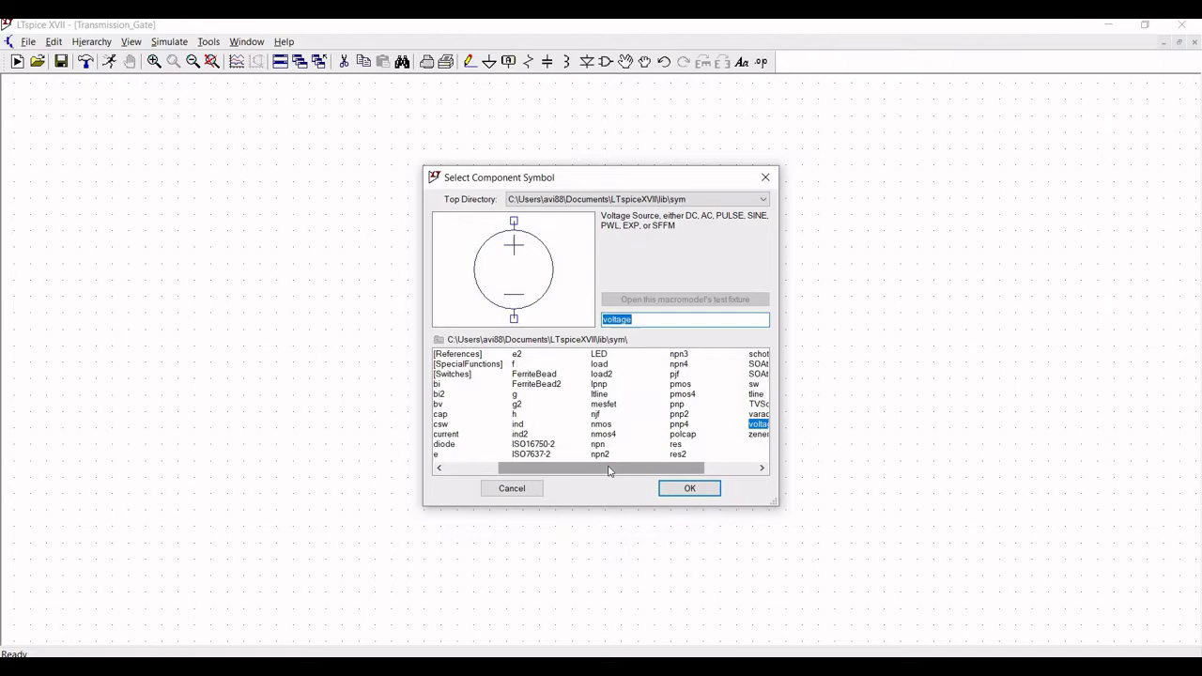
pyautogui.moveTo(620, 469); pyautogui.dragTo(688, 425)
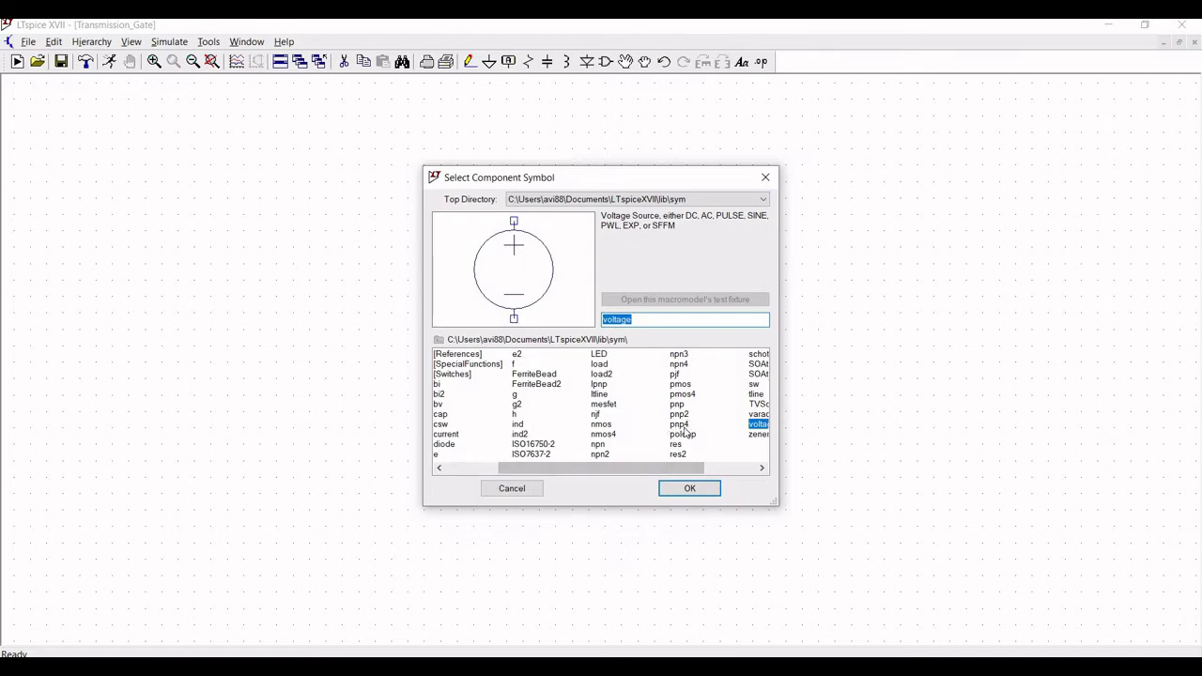
pyautogui.click(601, 425)
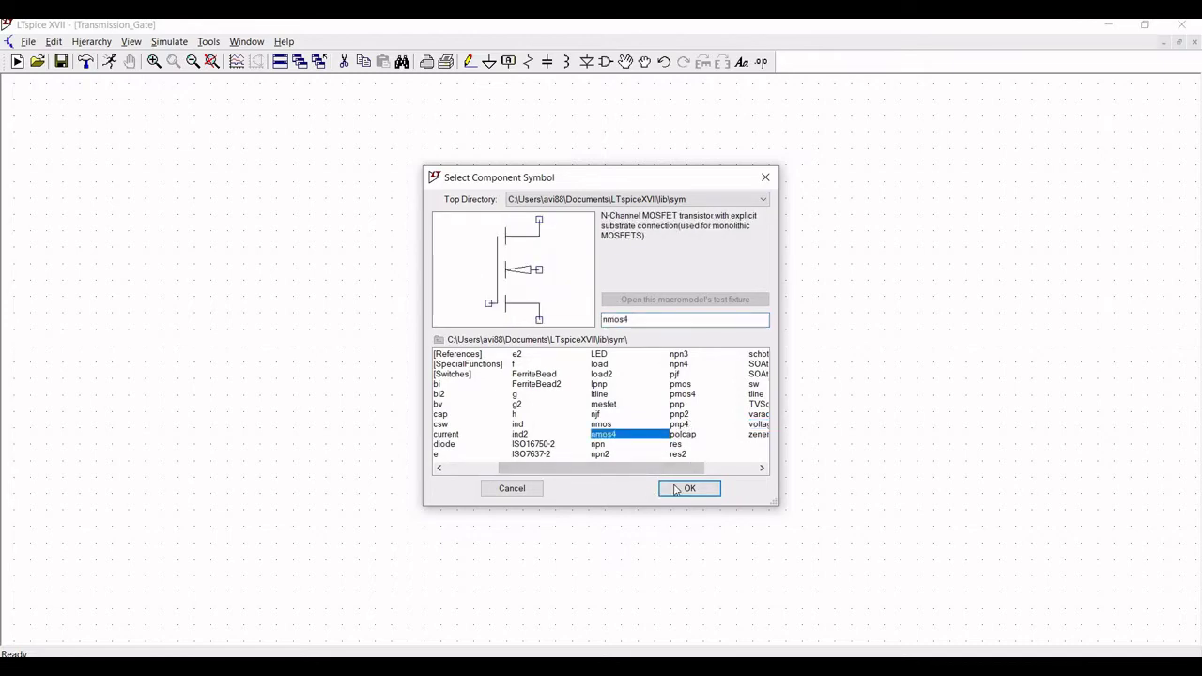
pyautogui.click(690, 488)
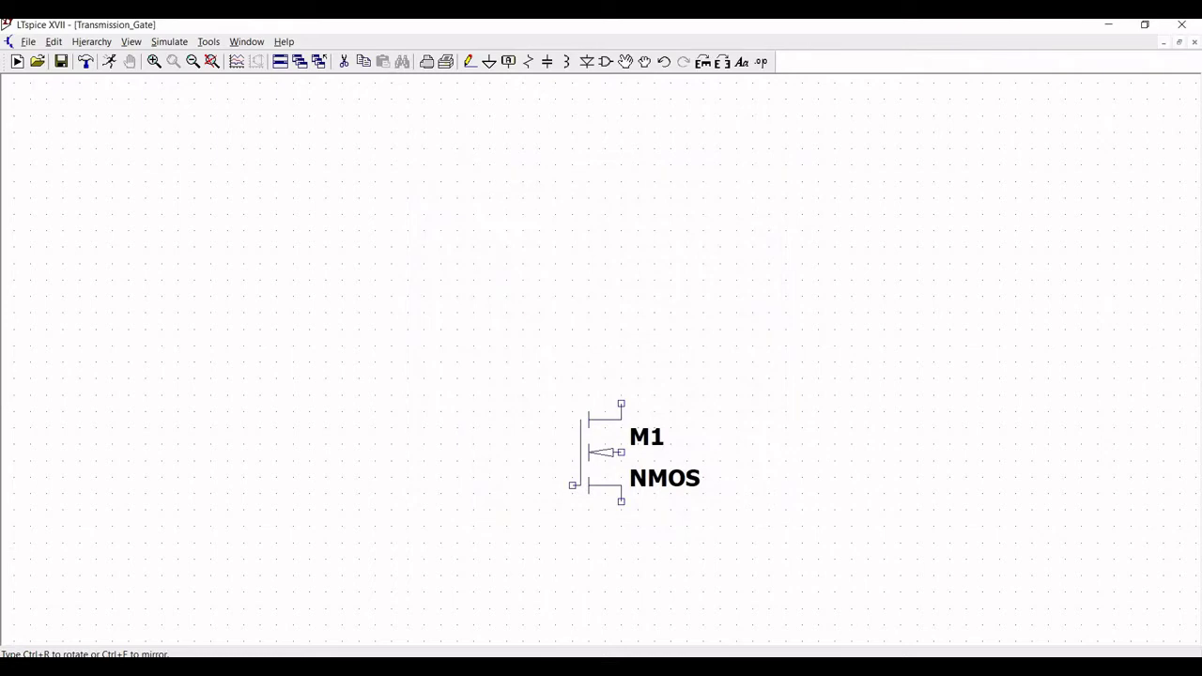
pyautogui.hotkey('ctrl', 'r')
pyautogui.hotkey('ctrl', 'r')
pyautogui.hotkey('ctrl', 'r')
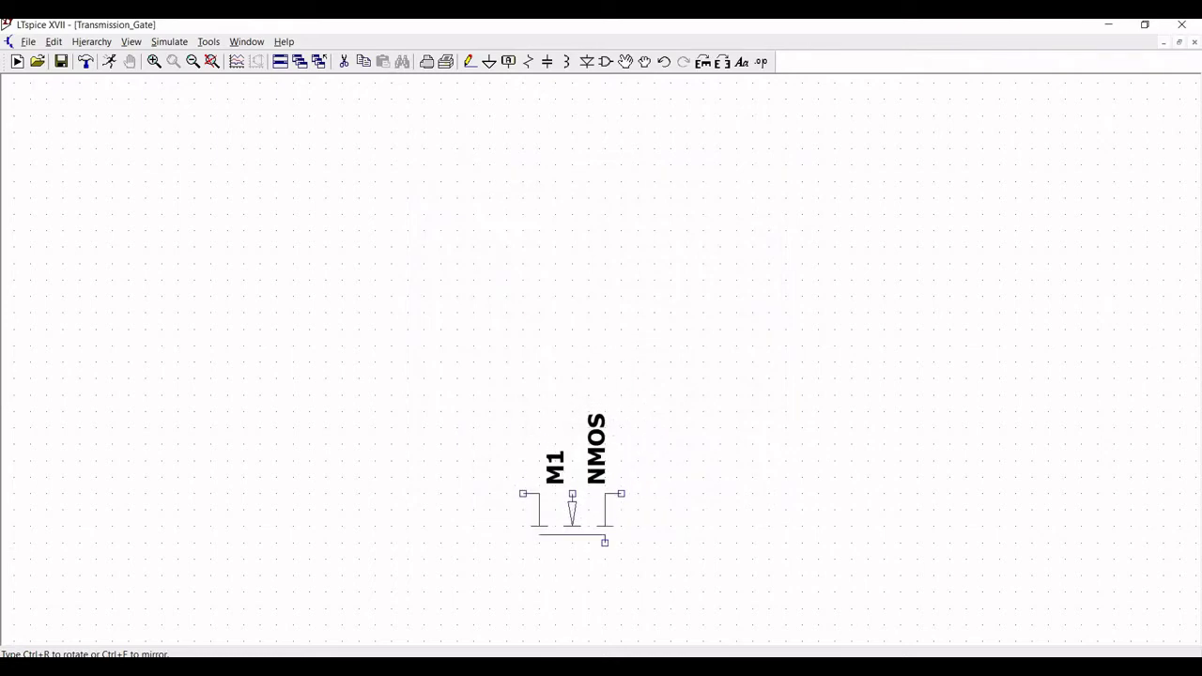
pyautogui.click(572, 512)
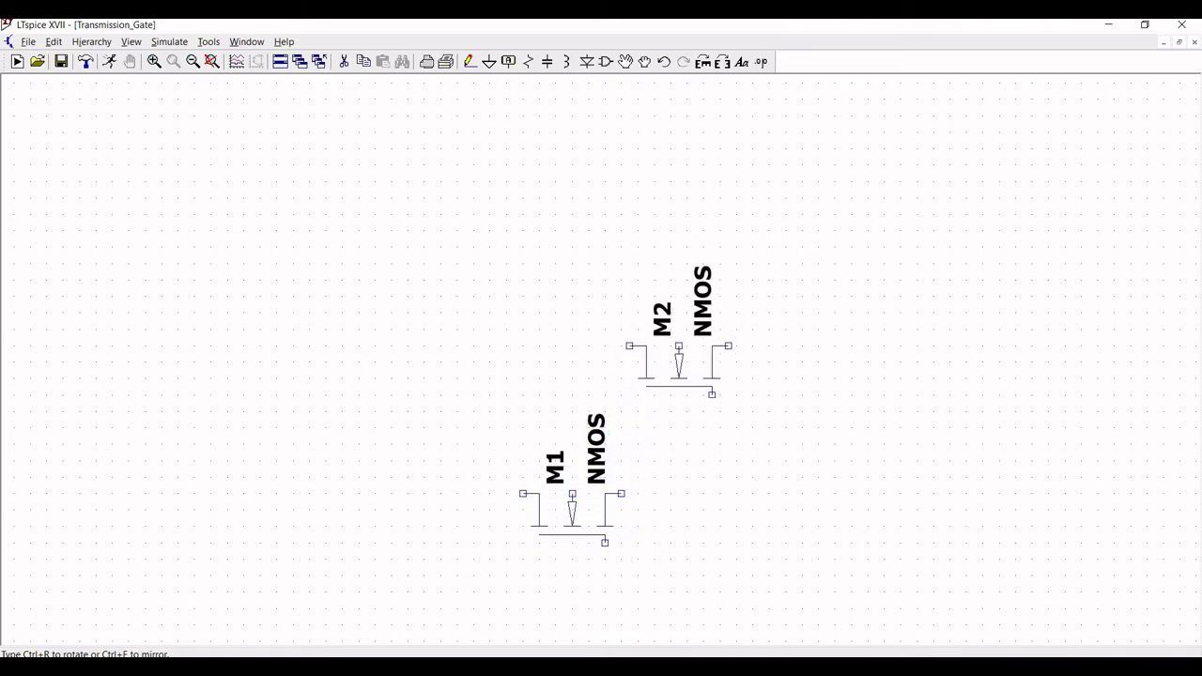
pyautogui.press('Escape')
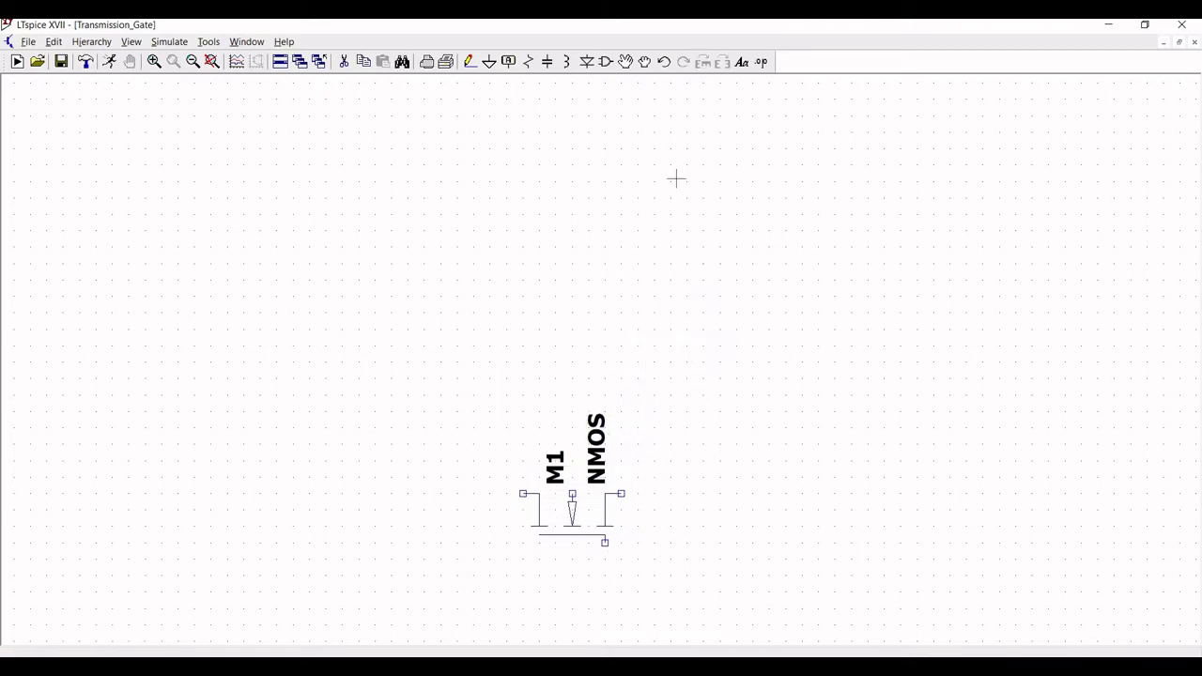
# Step: Place a rotated pmos4 transistor M2 above M1
pyautogui.click(606, 61)
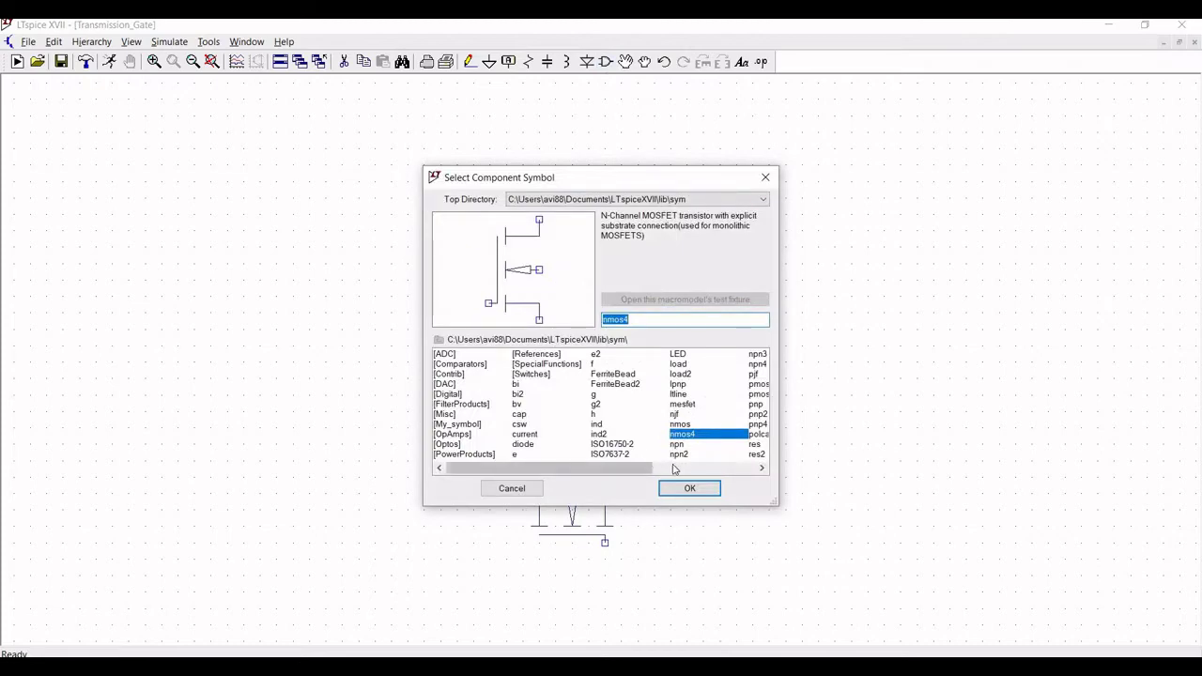
pyautogui.click(762, 468)
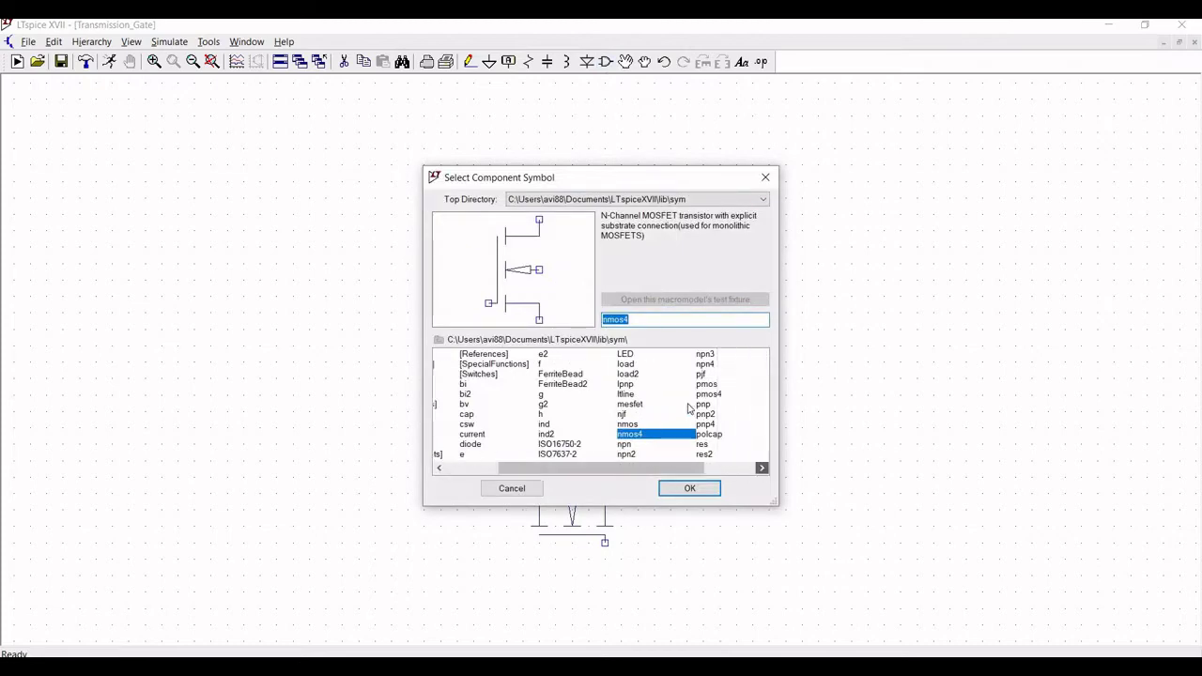
pyautogui.click(689, 394)
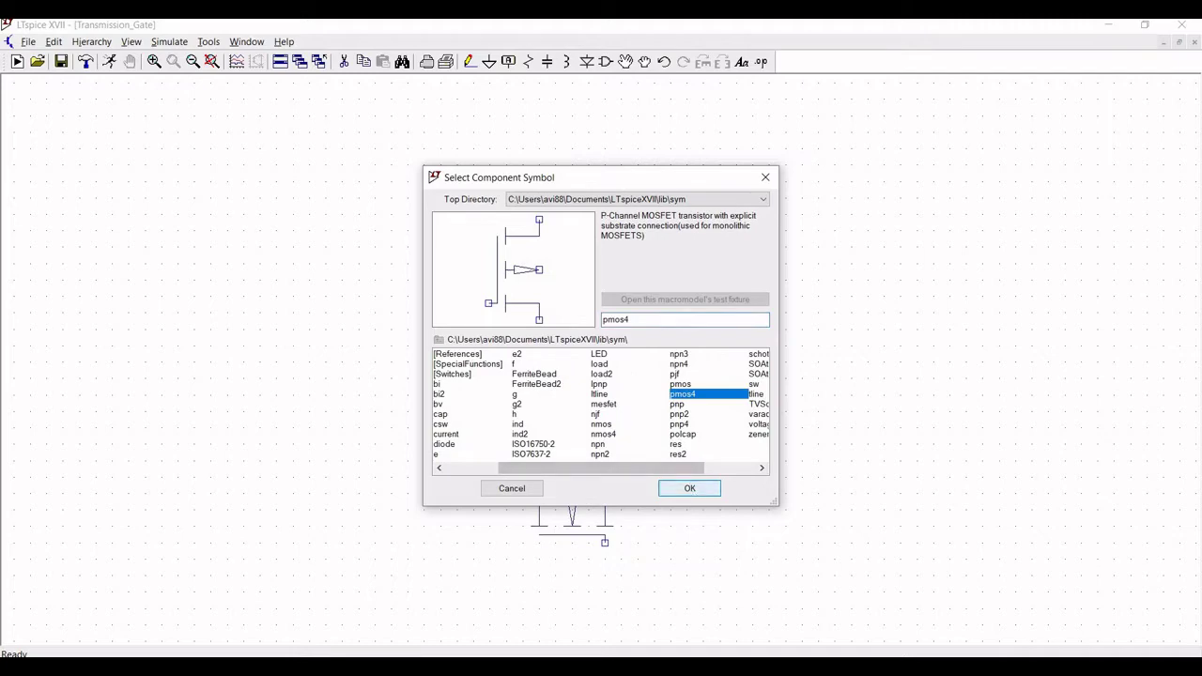
pyautogui.click(690, 488)
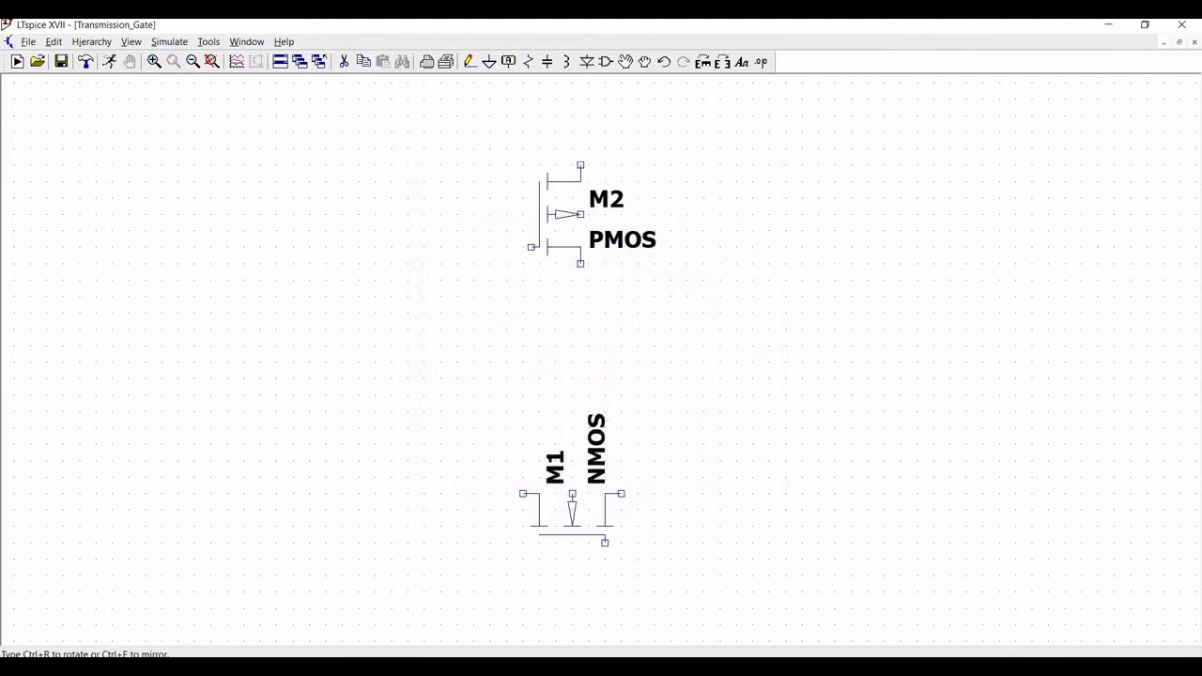
pyautogui.hotkey('ctrl', 'r')
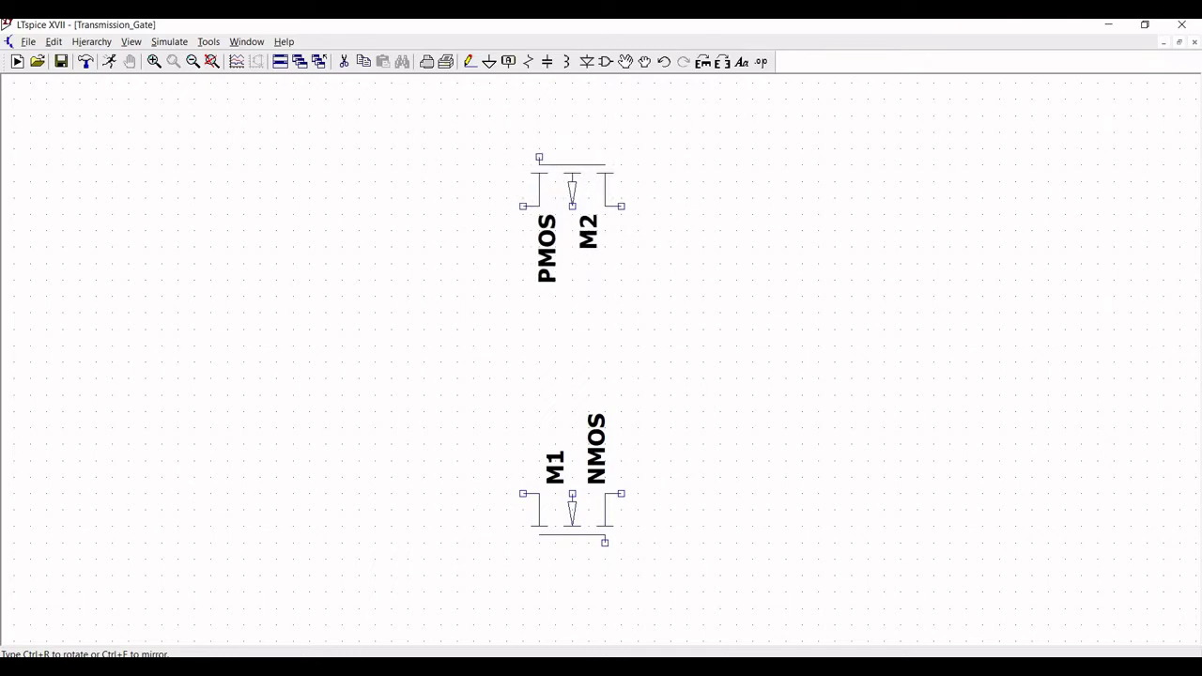
pyautogui.click(573, 197)
pyautogui.press('Escape')
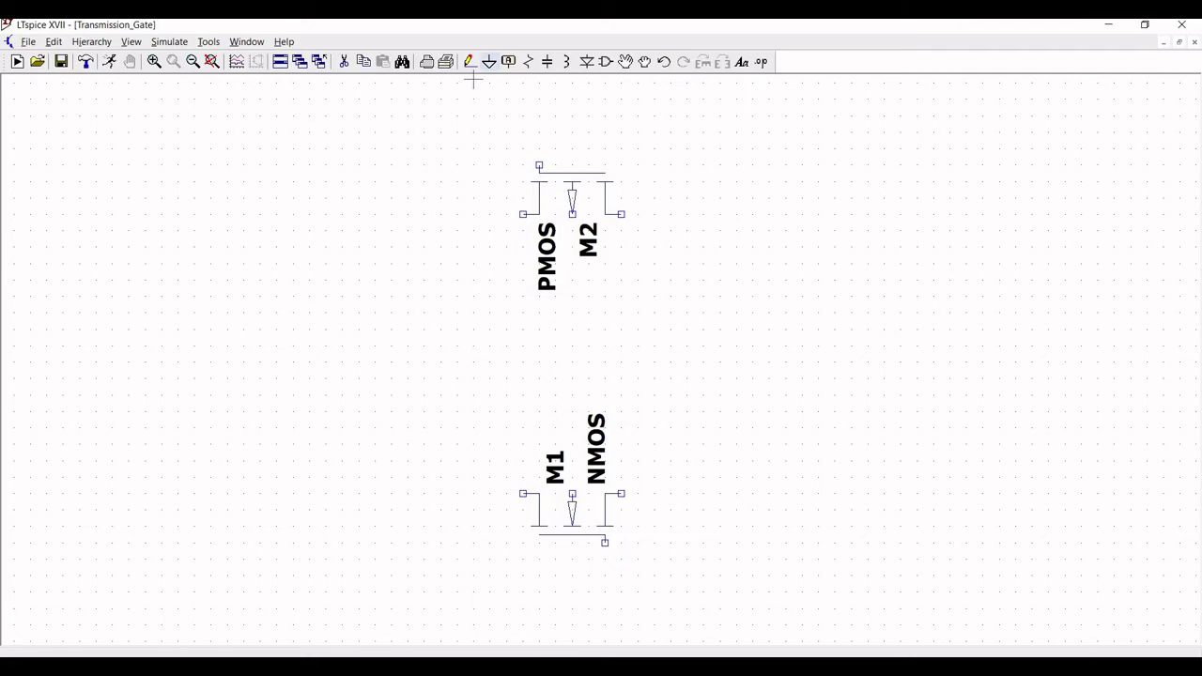
# Step: Place capacitor C1 at the lower right of the schematic
pyautogui.click(548, 62)
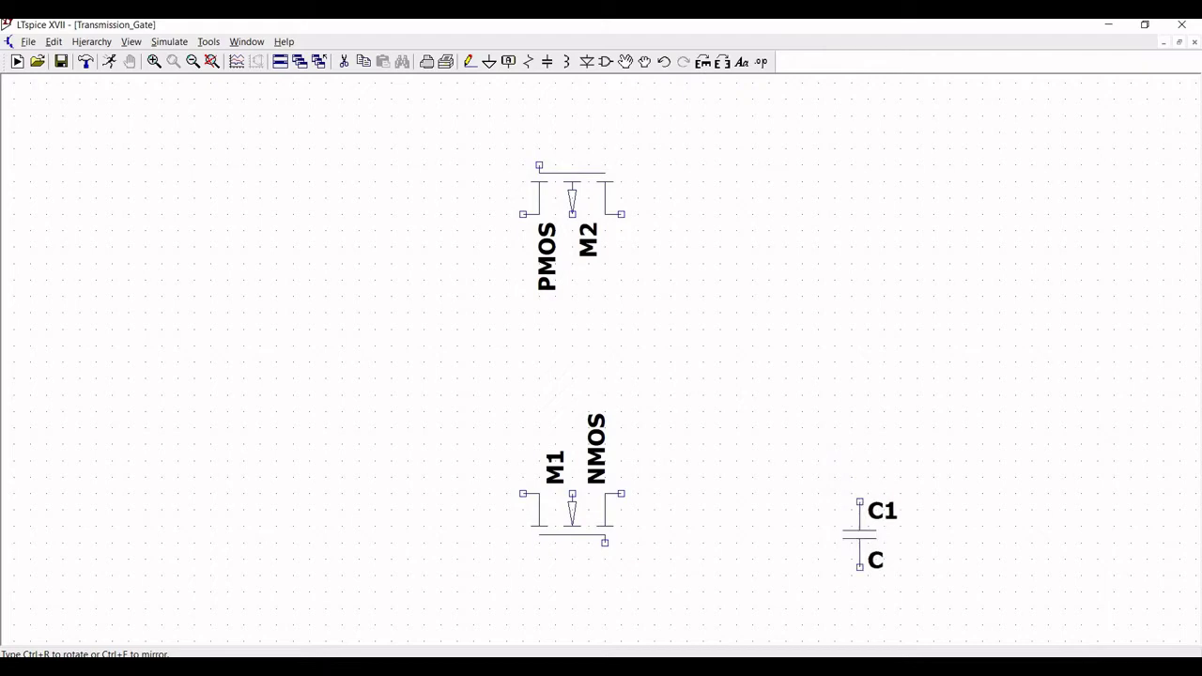
pyautogui.click(851, 543)
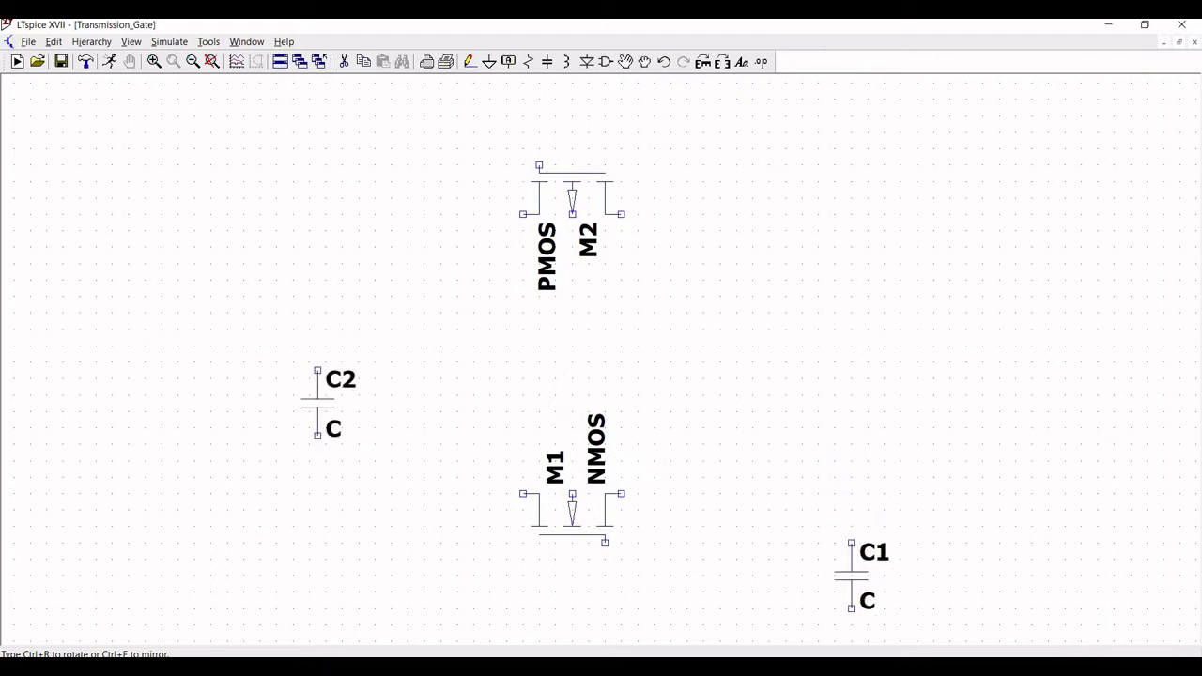
pyautogui.press('Escape')
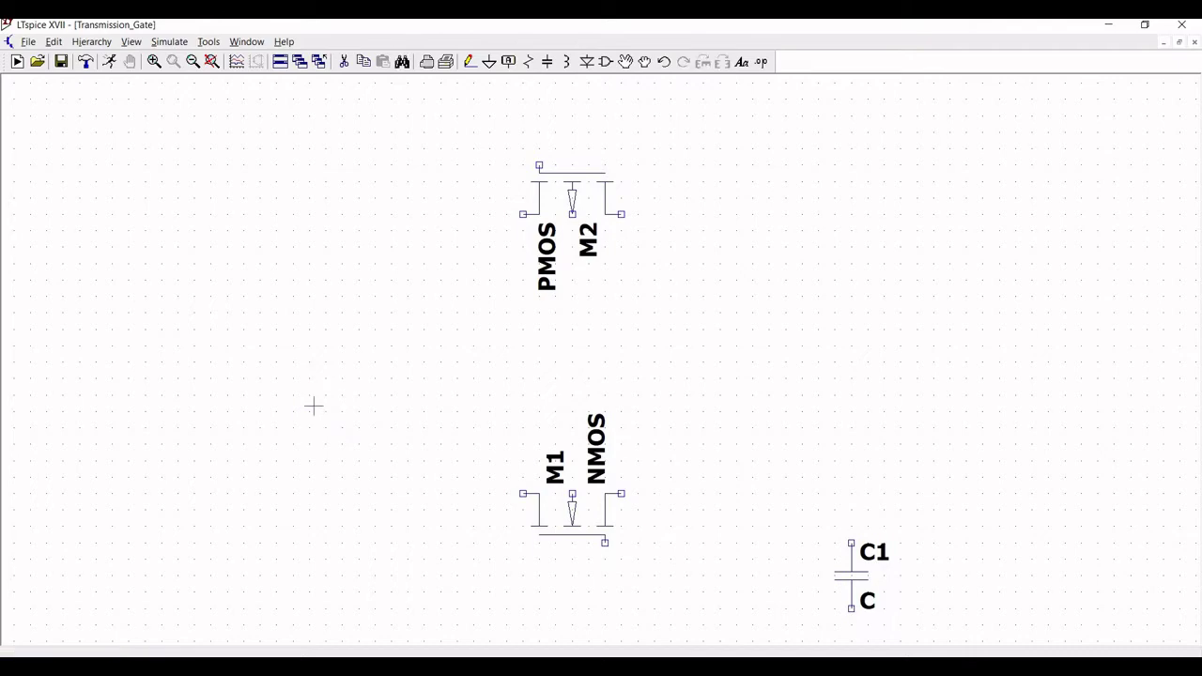
# Step: Place a voltage source on the lower left of the schematic
pyautogui.click(607, 63)
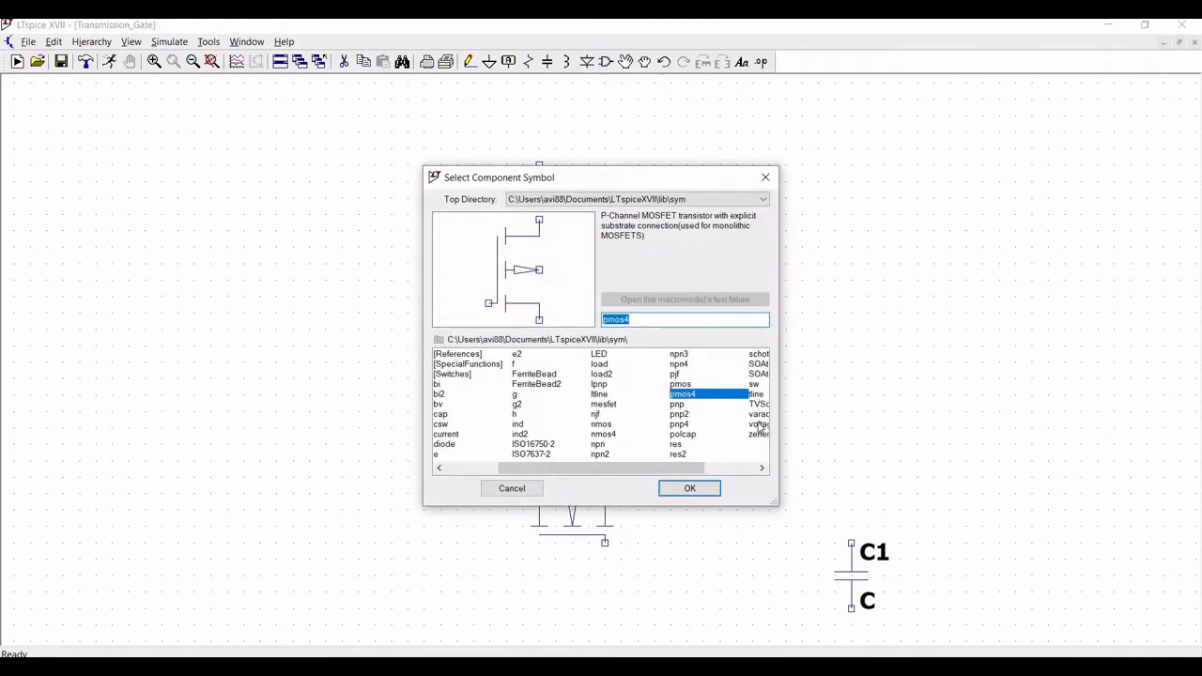
pyautogui.click(759, 425)
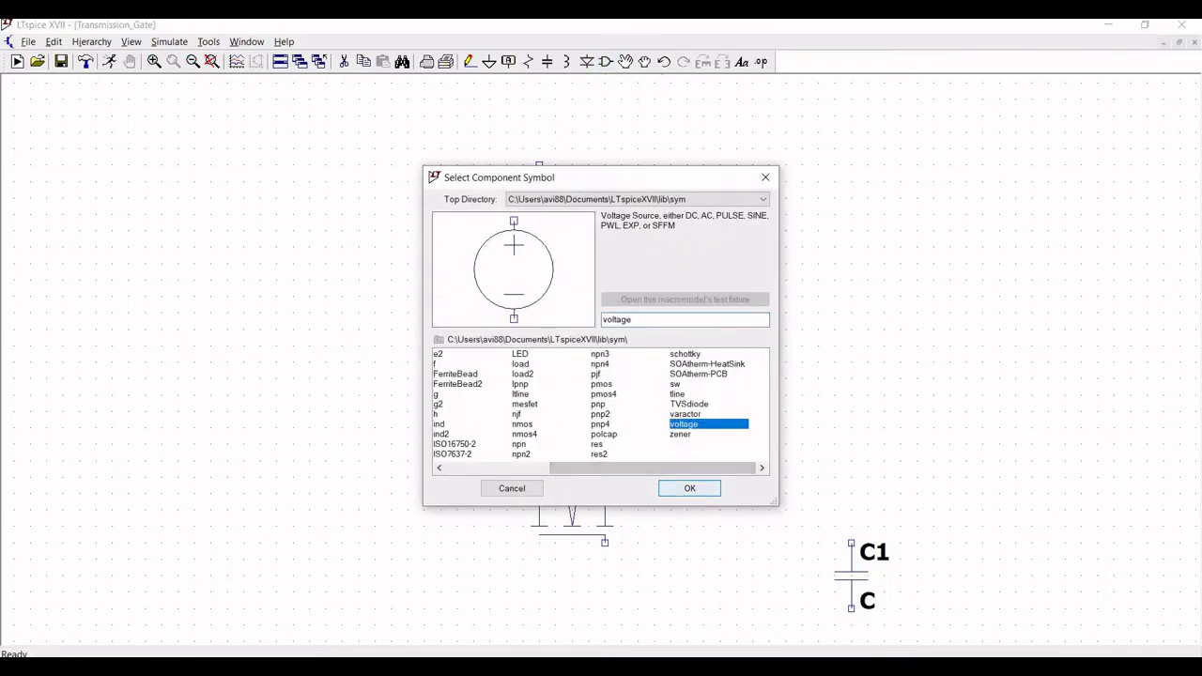
pyautogui.click(690, 488)
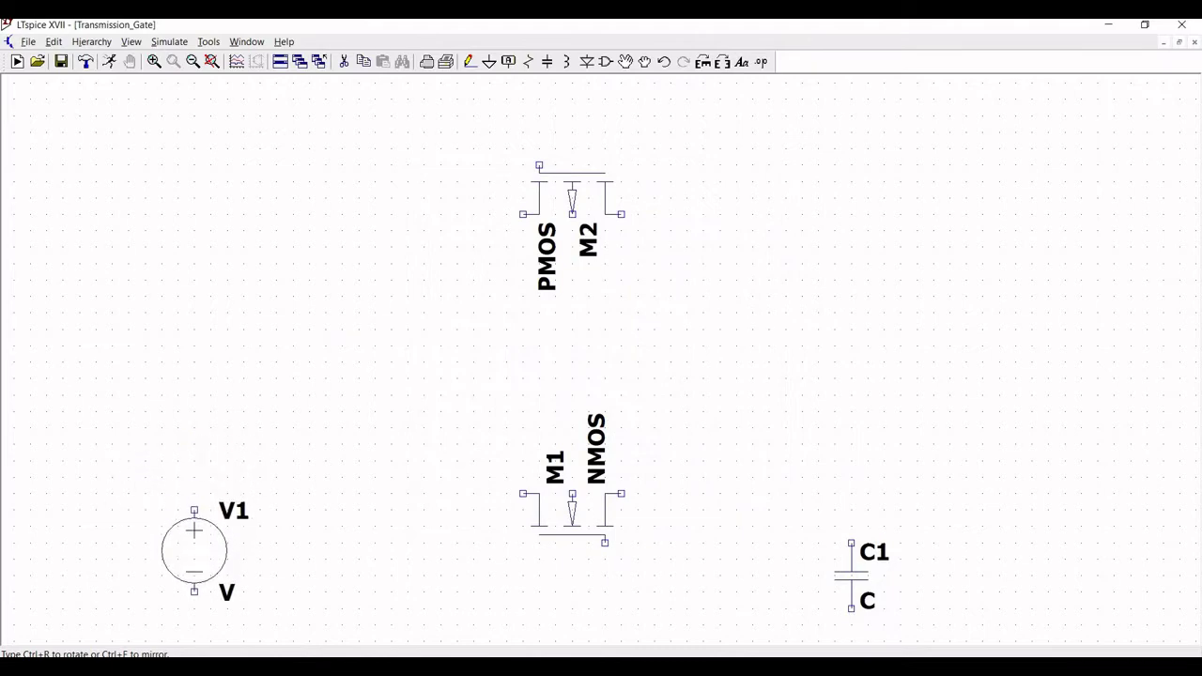
pyautogui.click(195, 550)
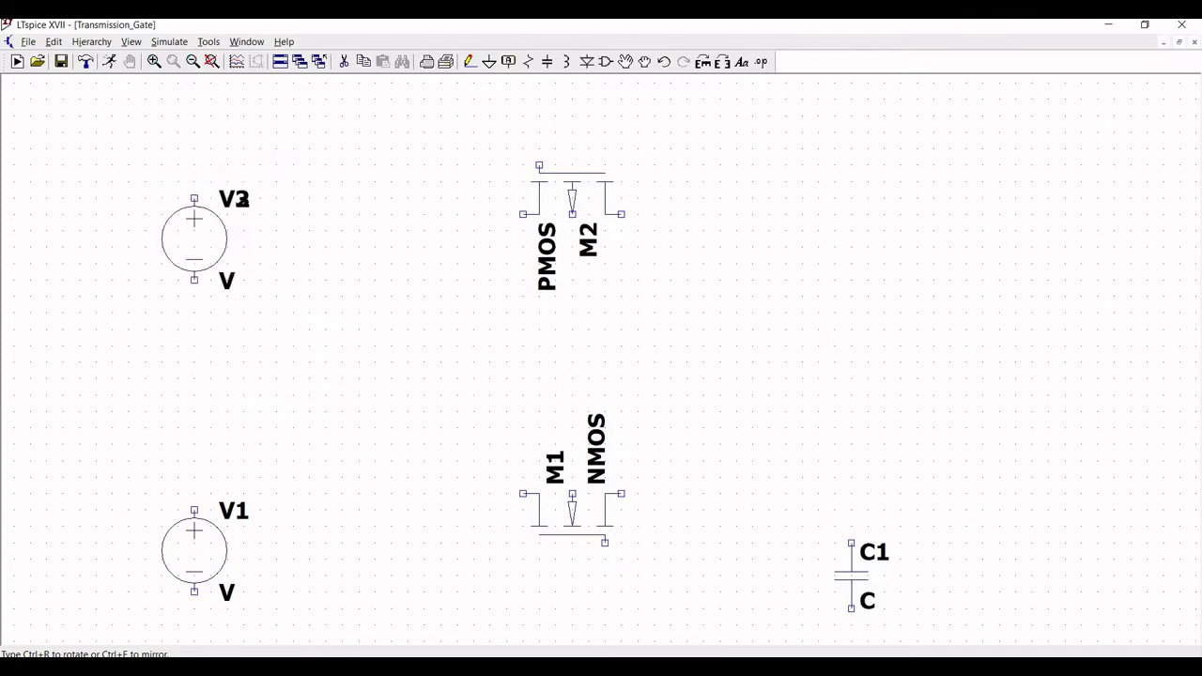
pyautogui.press('Escape')
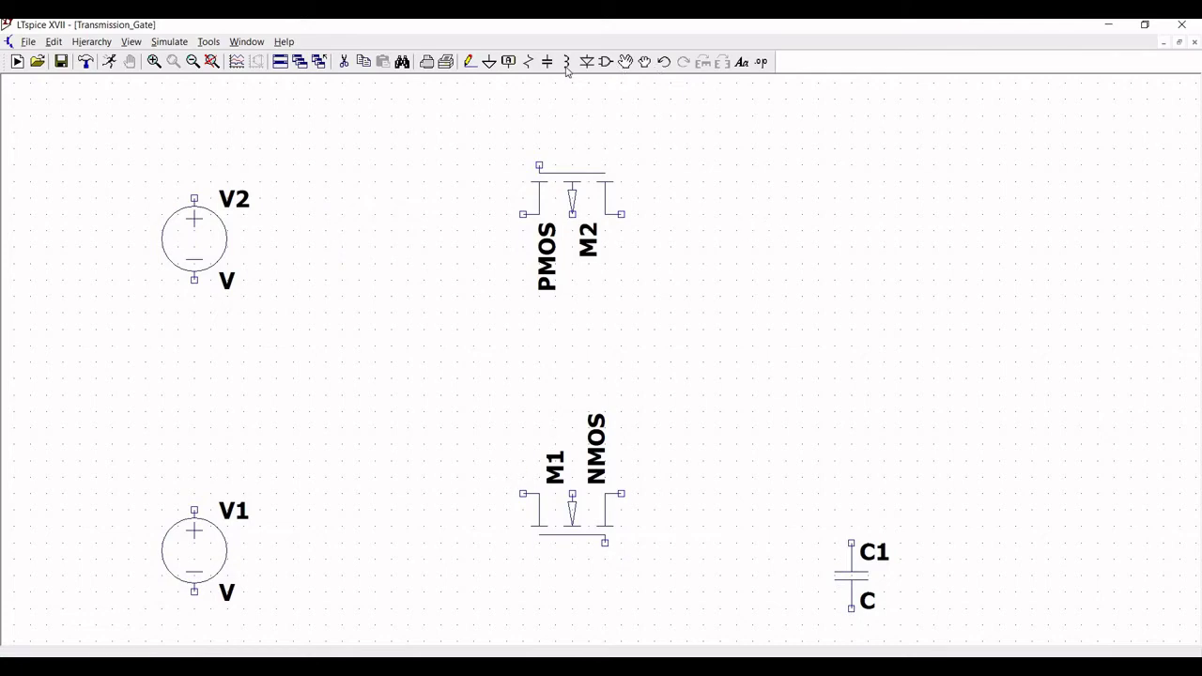
# Step: Place grounds below V2, V1 and C1 and above M2, then zoom out to show the whole circuit
pyautogui.click(489, 63)
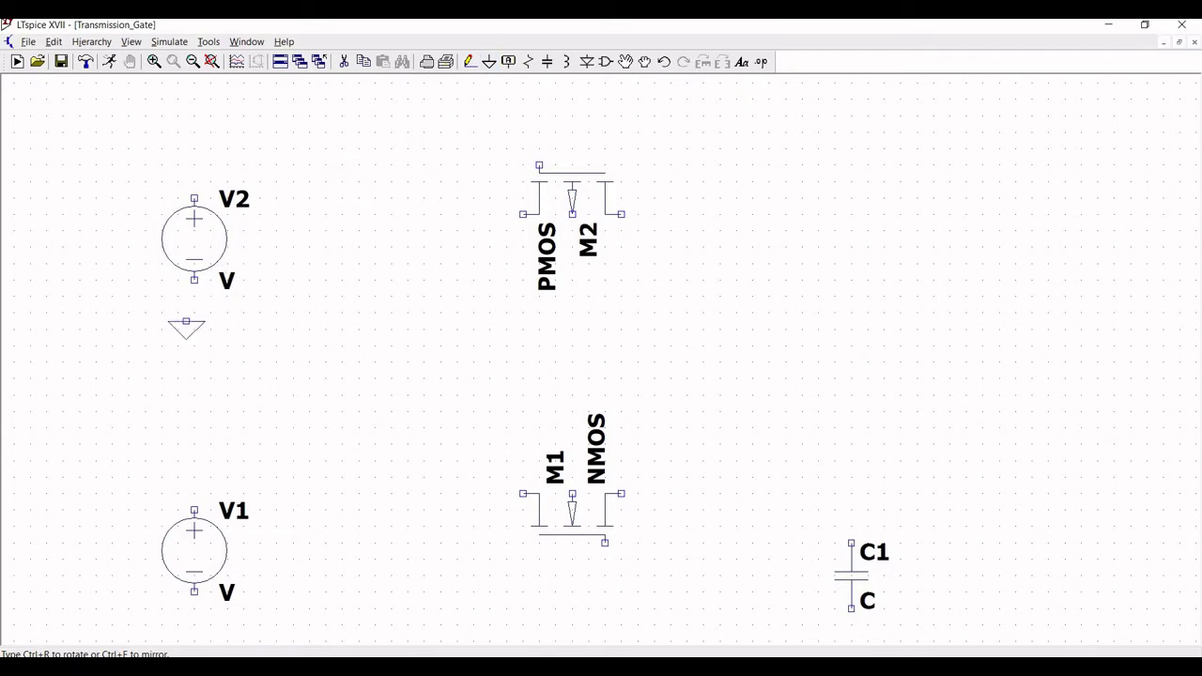
pyautogui.click(187, 334)
pyautogui.scroll(-5, 150, 587)
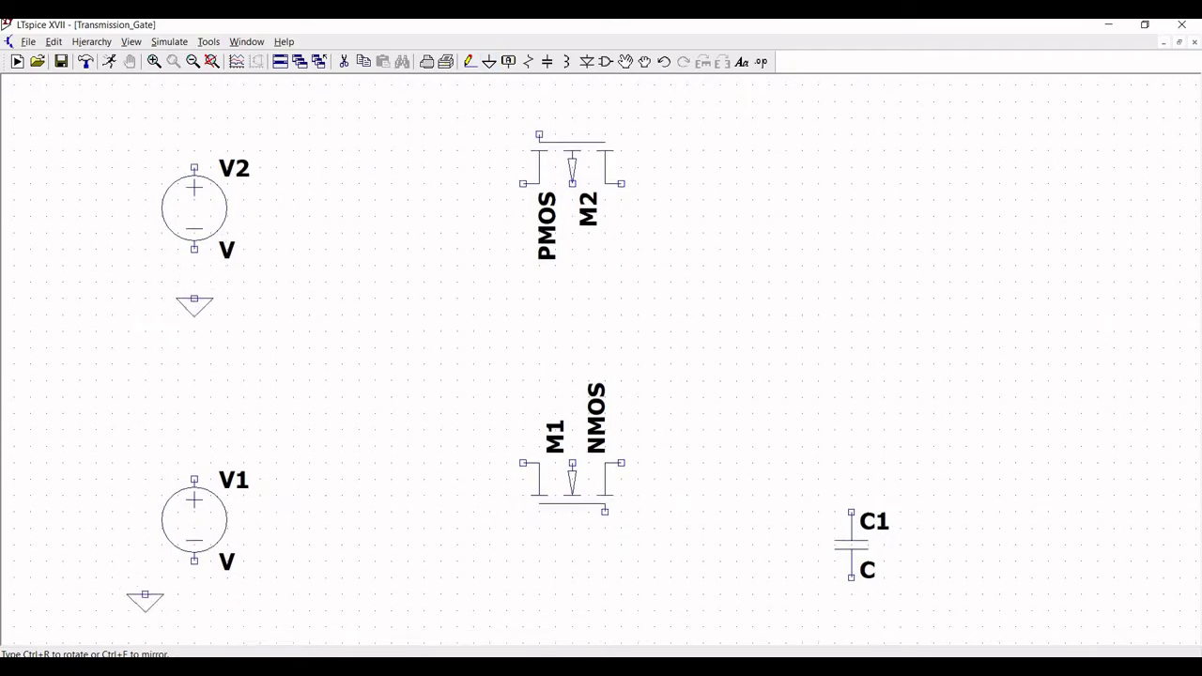
pyautogui.click(193, 255)
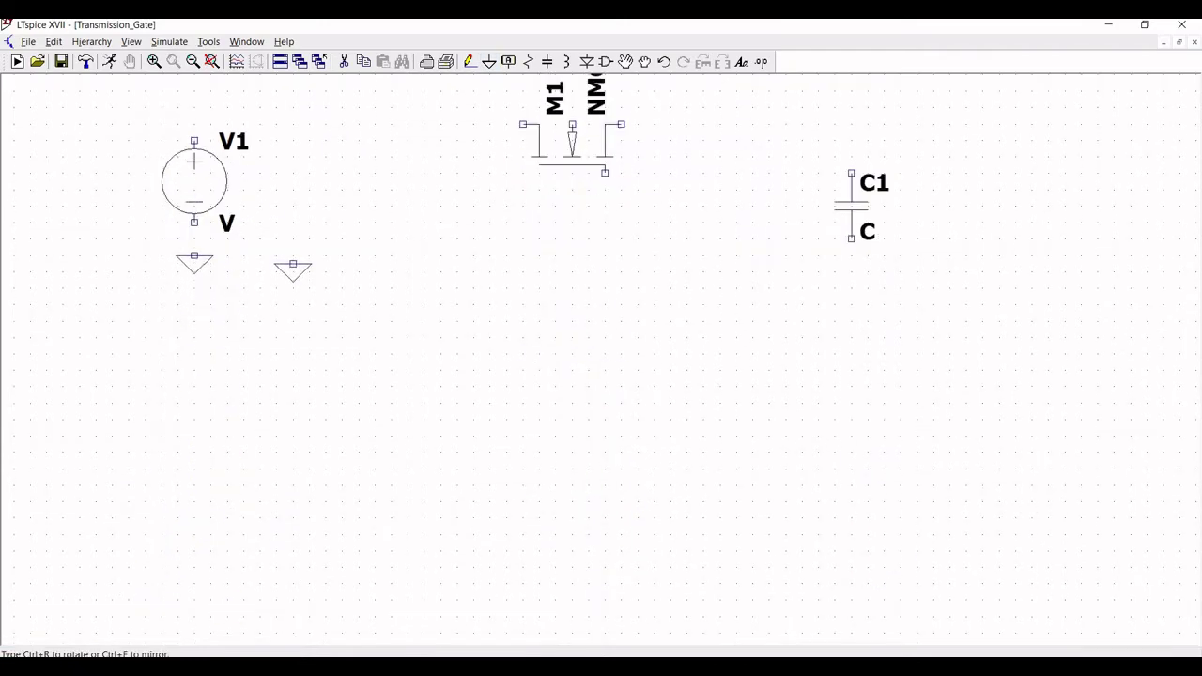
pyautogui.scroll(5, 449, 150)
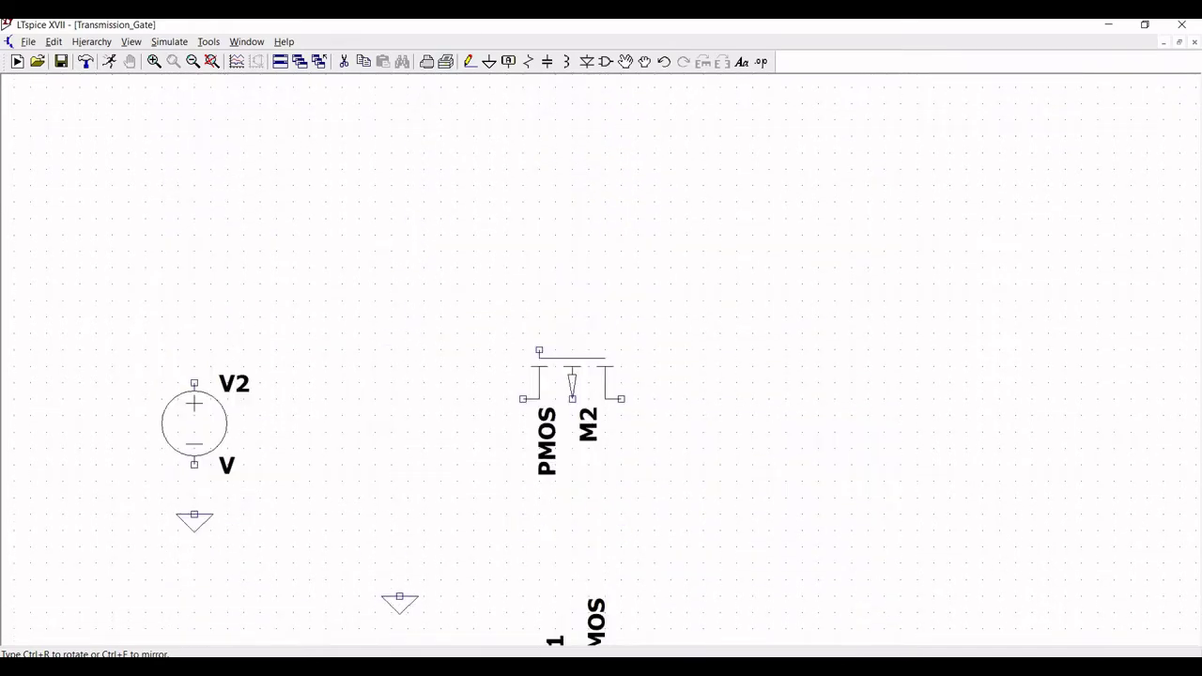
pyautogui.scroll(-5, 397, 610)
pyautogui.scroll(1, 679, 110)
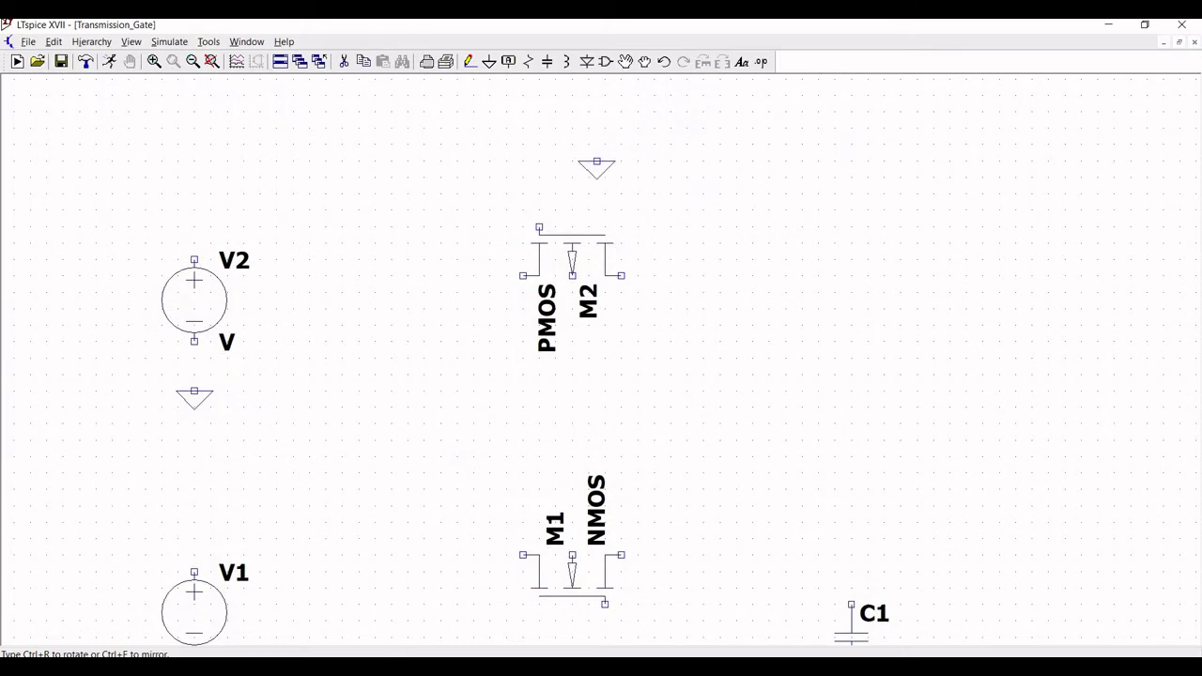
pyautogui.click(596, 162)
pyautogui.scroll(-5, 826, 497)
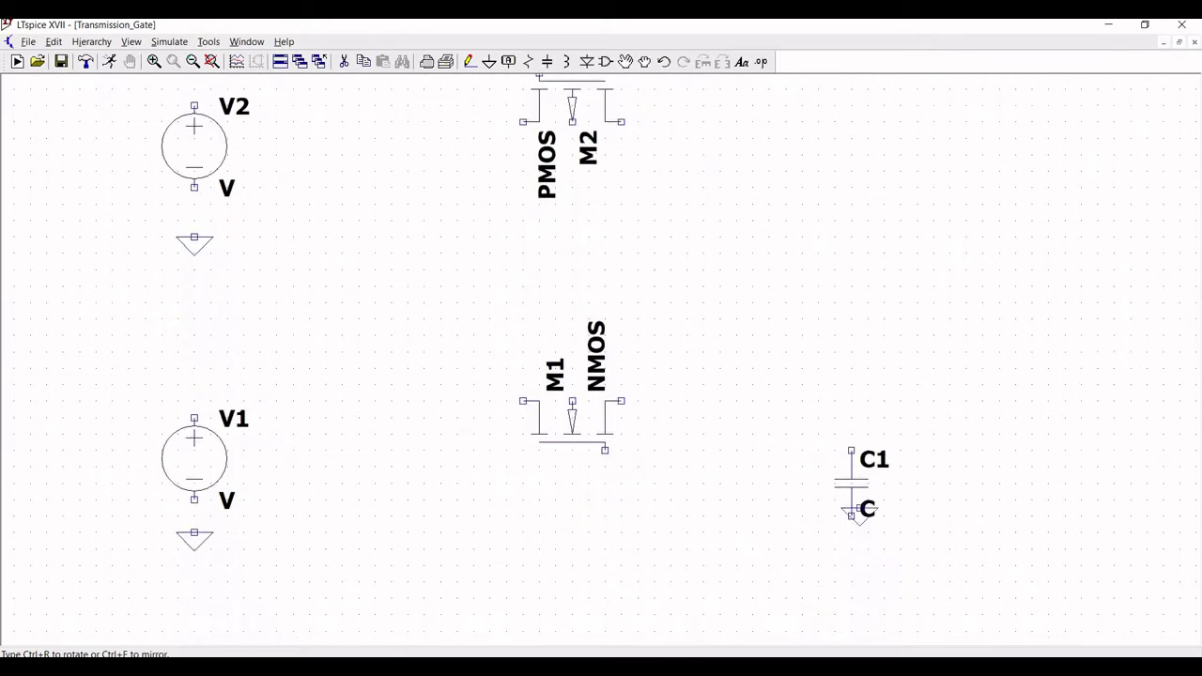
pyautogui.click(851, 550)
pyautogui.press('Escape')
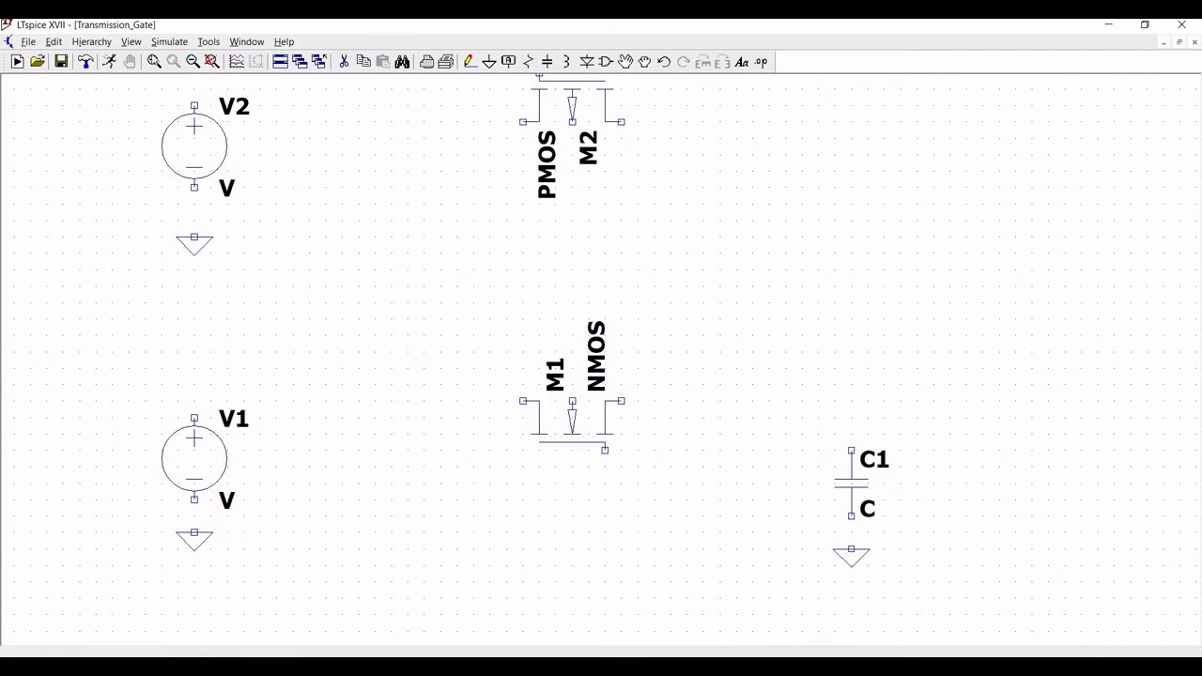
pyautogui.click(193, 61)
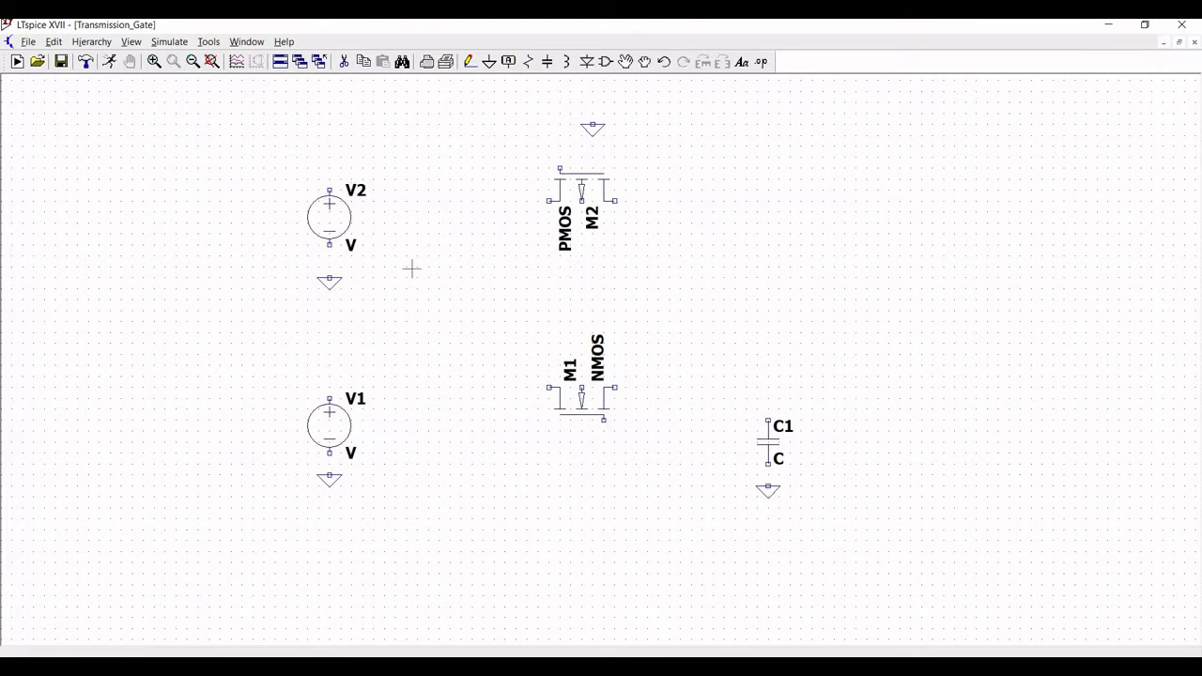
# Step: Wire V1 to M1, M1 to C1's top pin, and C1's bottom pin to ground
pyautogui.click(470, 62)
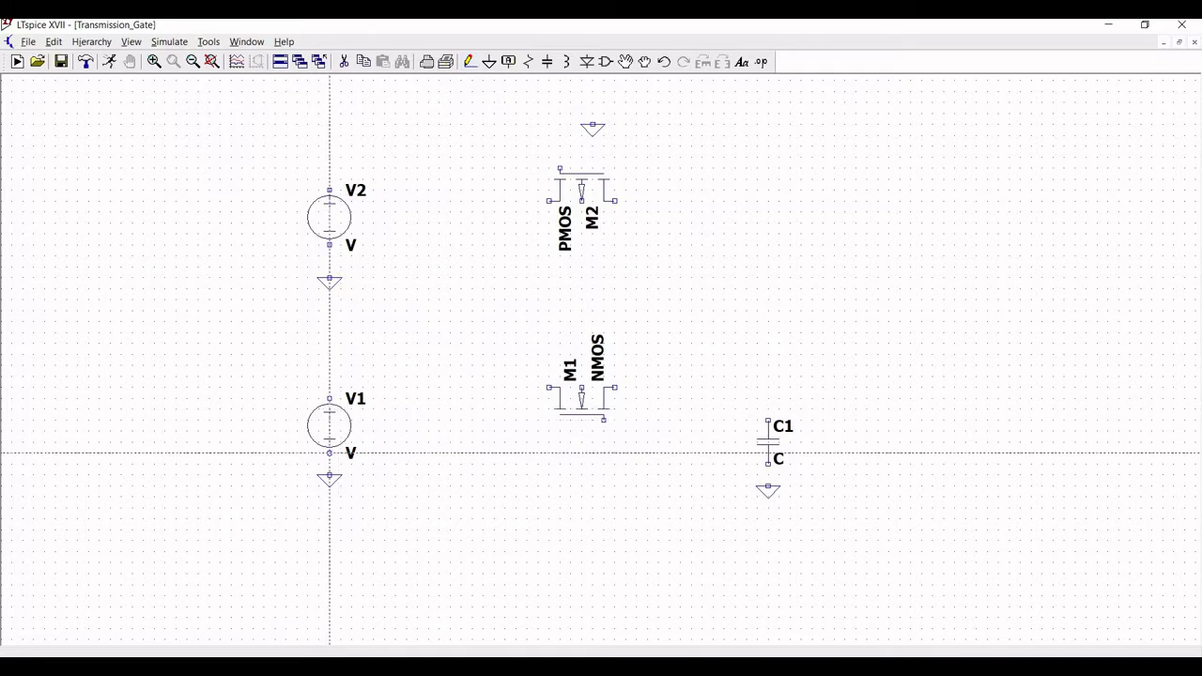
pyautogui.click(329, 398)
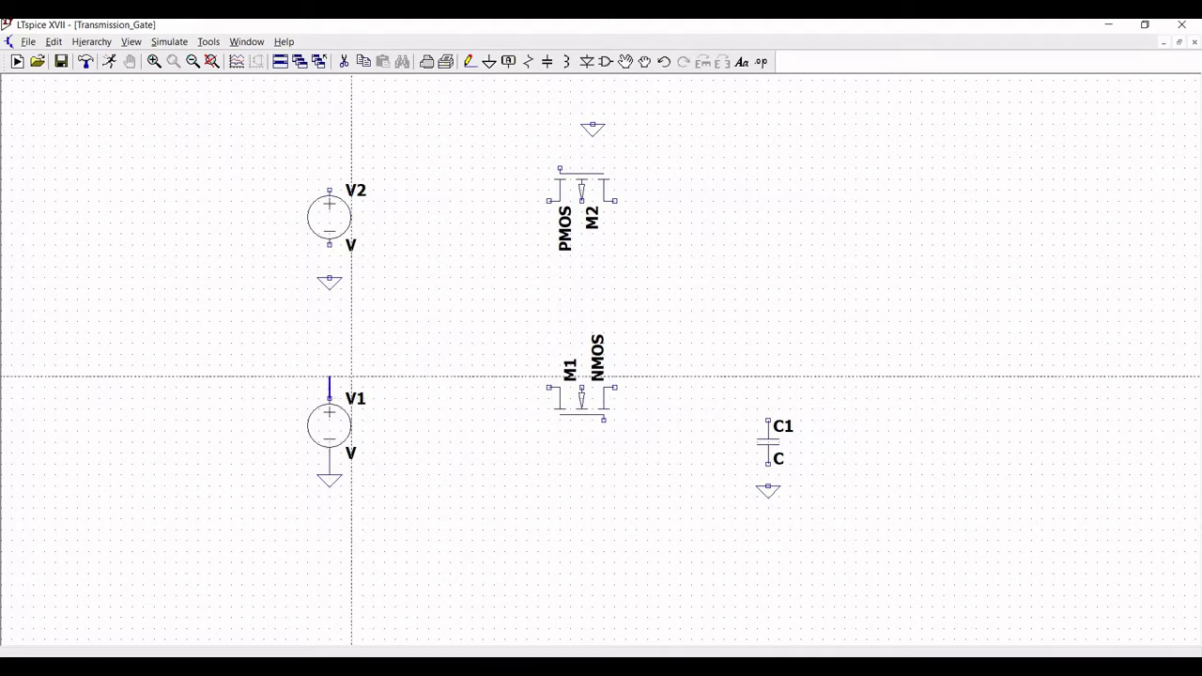
pyautogui.click(550, 387)
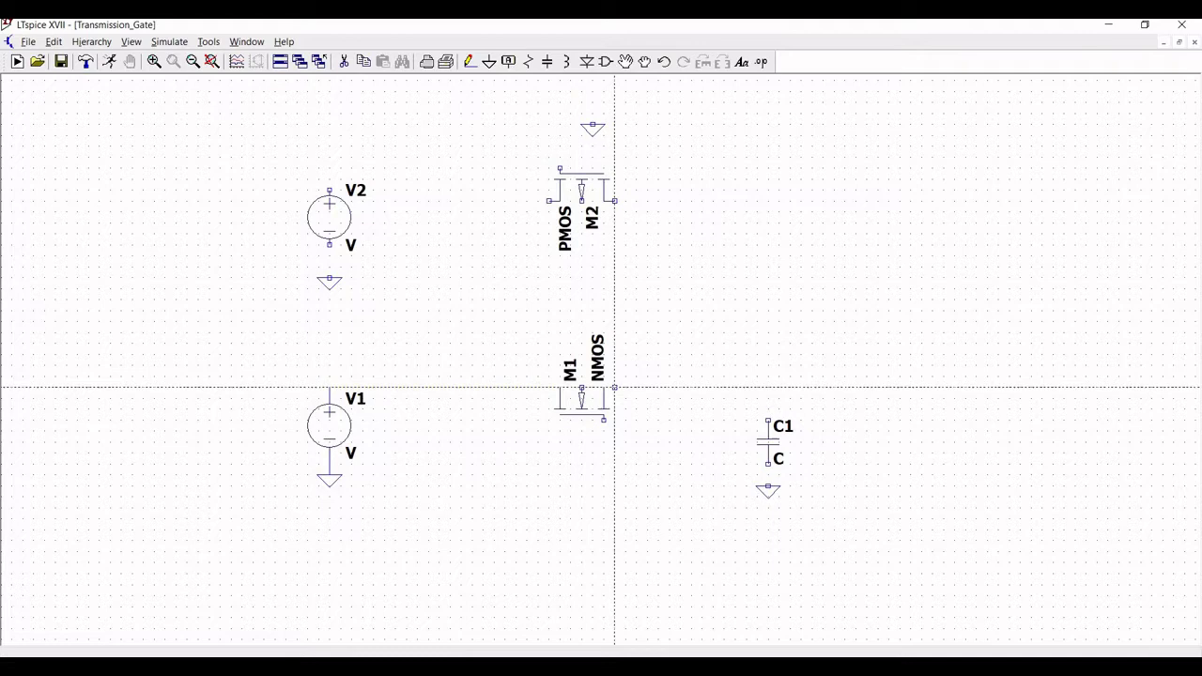
pyautogui.click(615, 387)
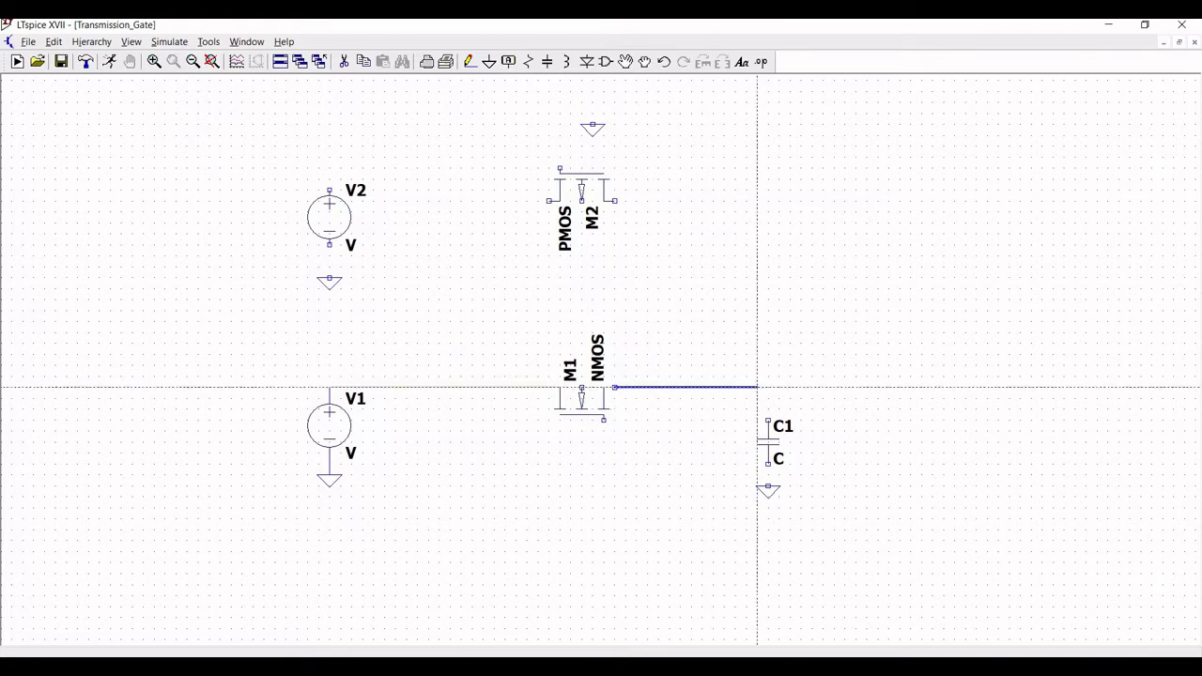
pyautogui.click(768, 387)
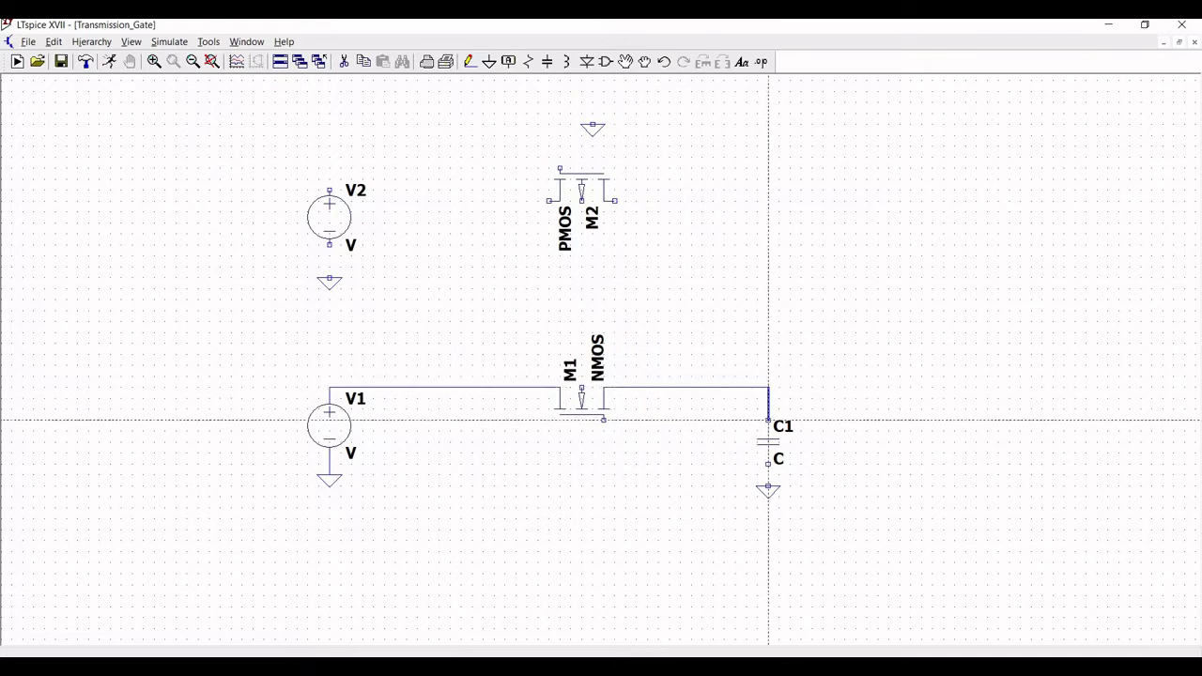
pyautogui.click(768, 421)
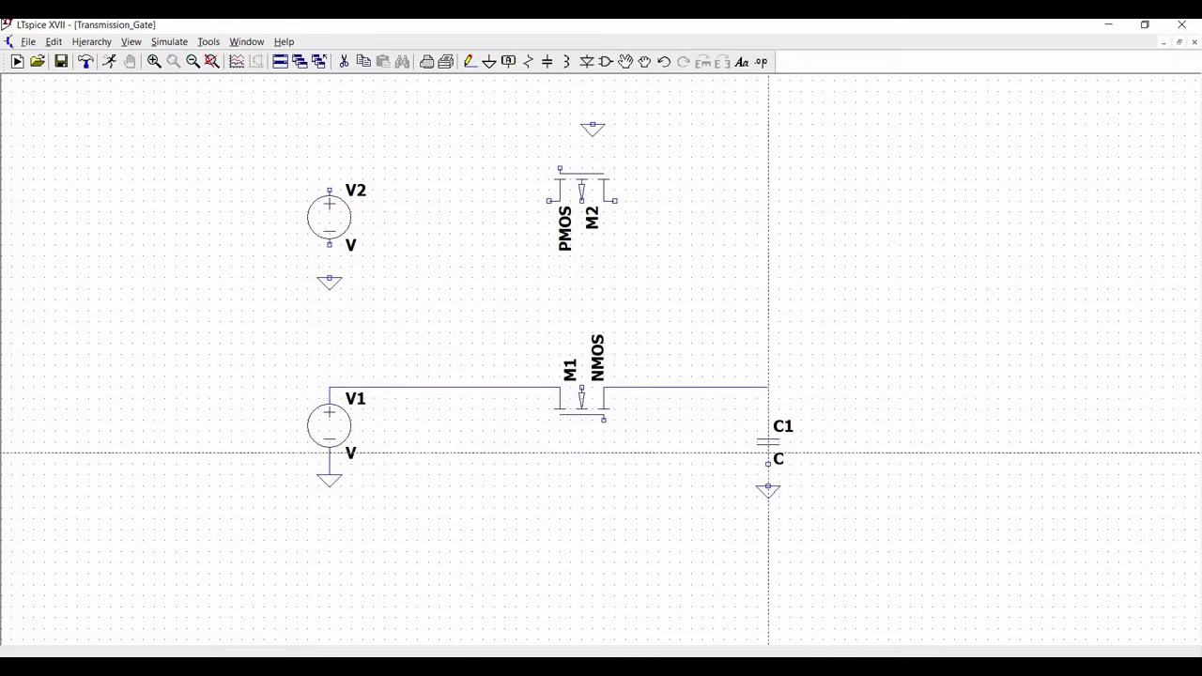
pyautogui.click(769, 464)
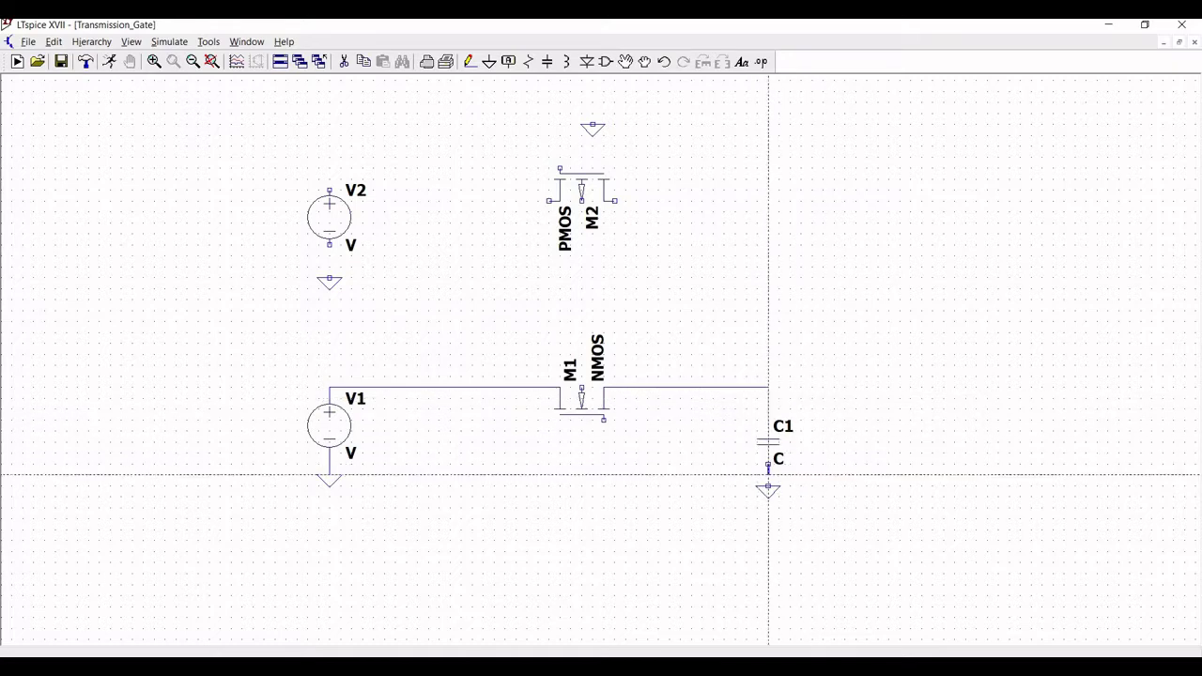
pyautogui.click(769, 487)
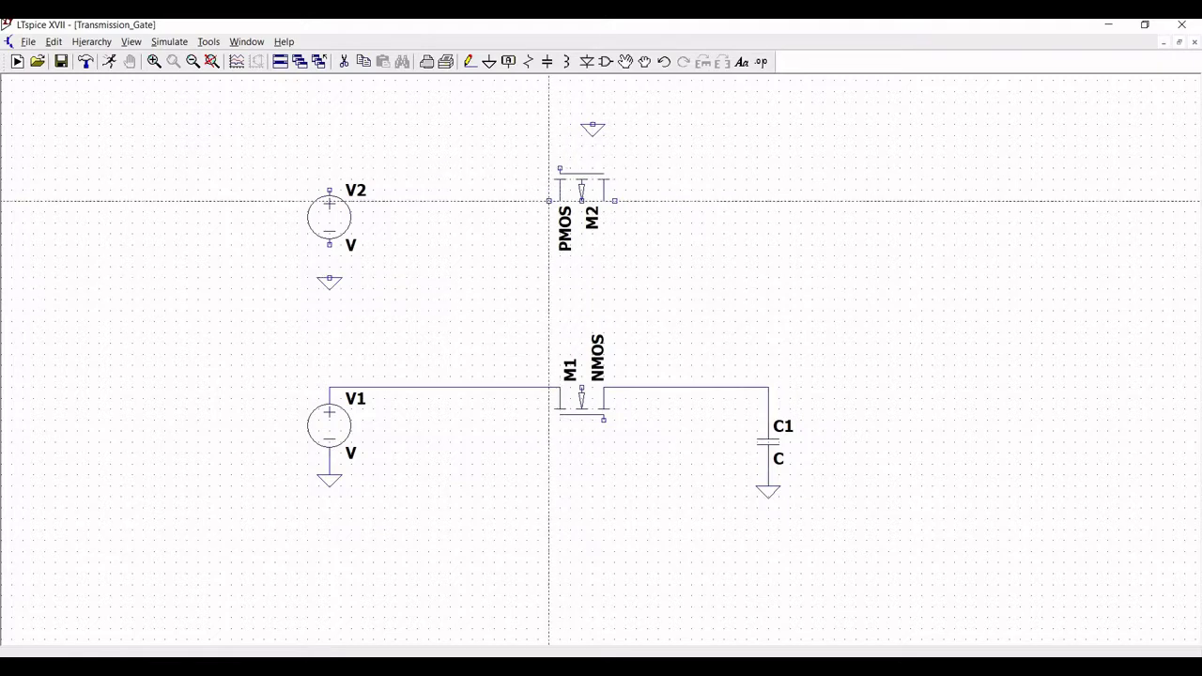
# Step: Wire M2's pins in parallel with M1 and connect M2's gate to the rotated top ground
pyautogui.click(549, 201)
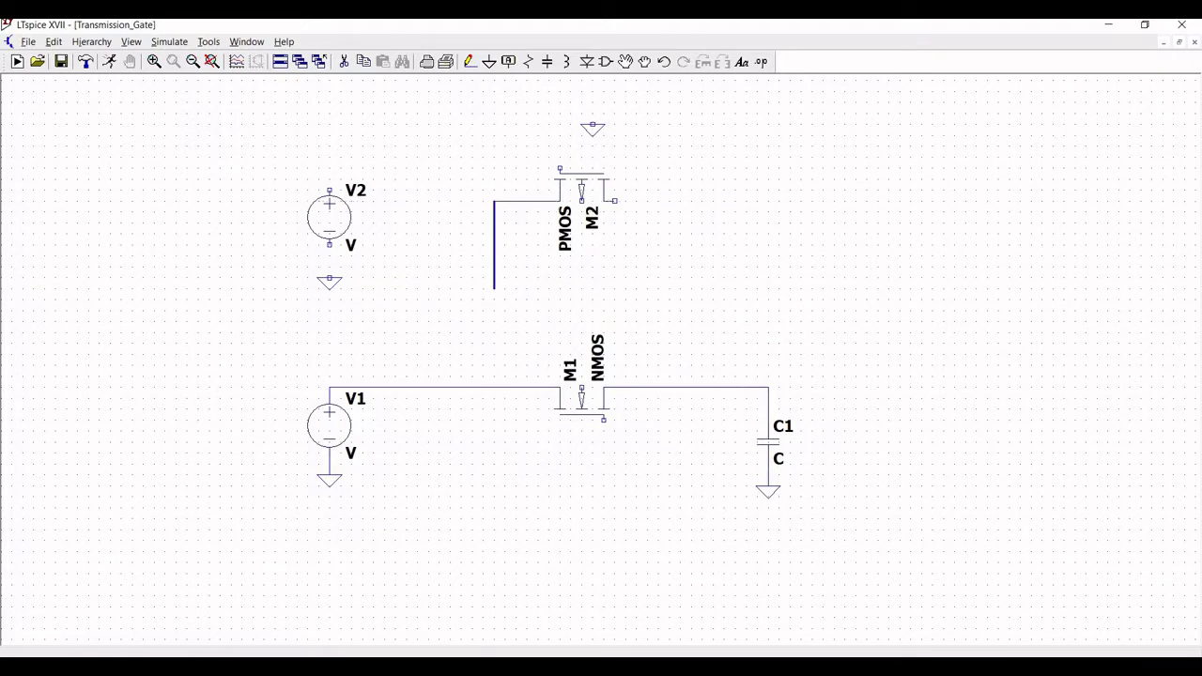
pyautogui.click(494, 387)
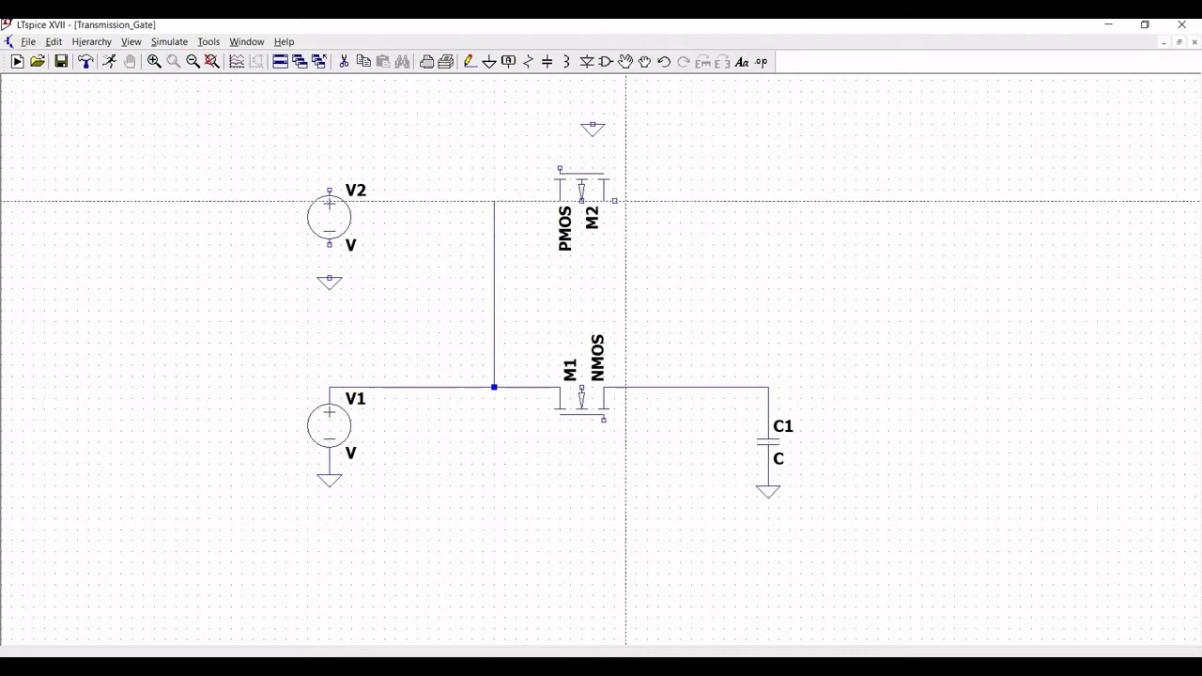
pyautogui.click(616, 200)
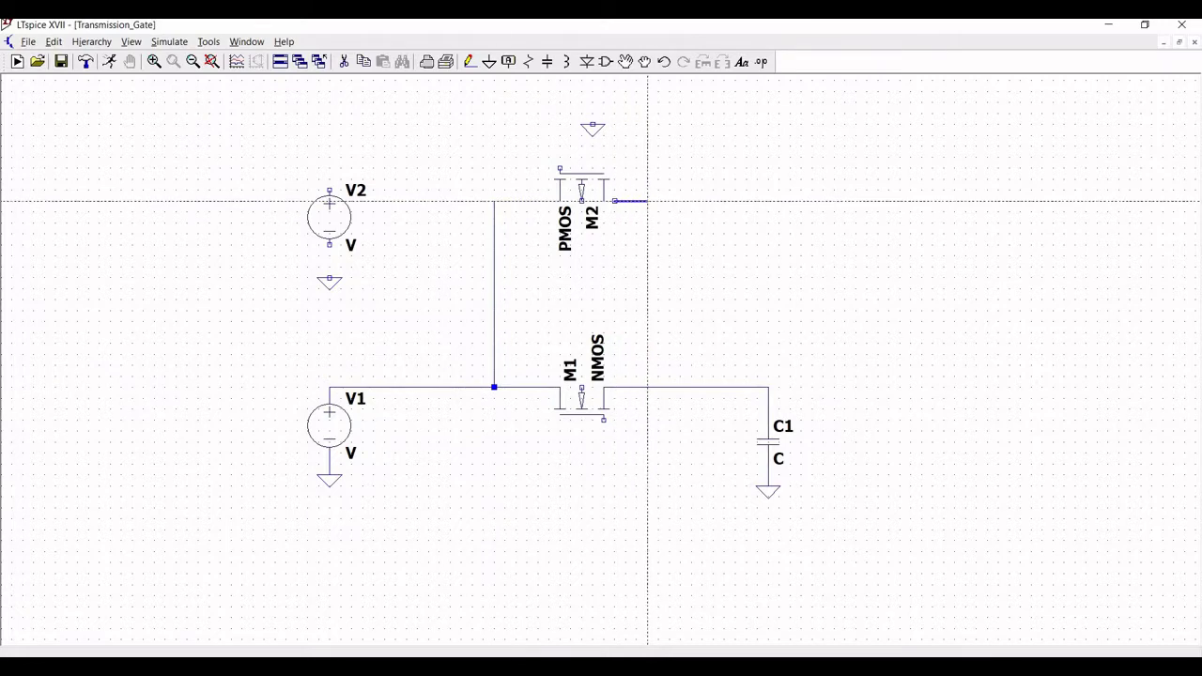
pyautogui.click(647, 201)
pyautogui.click(648, 387)
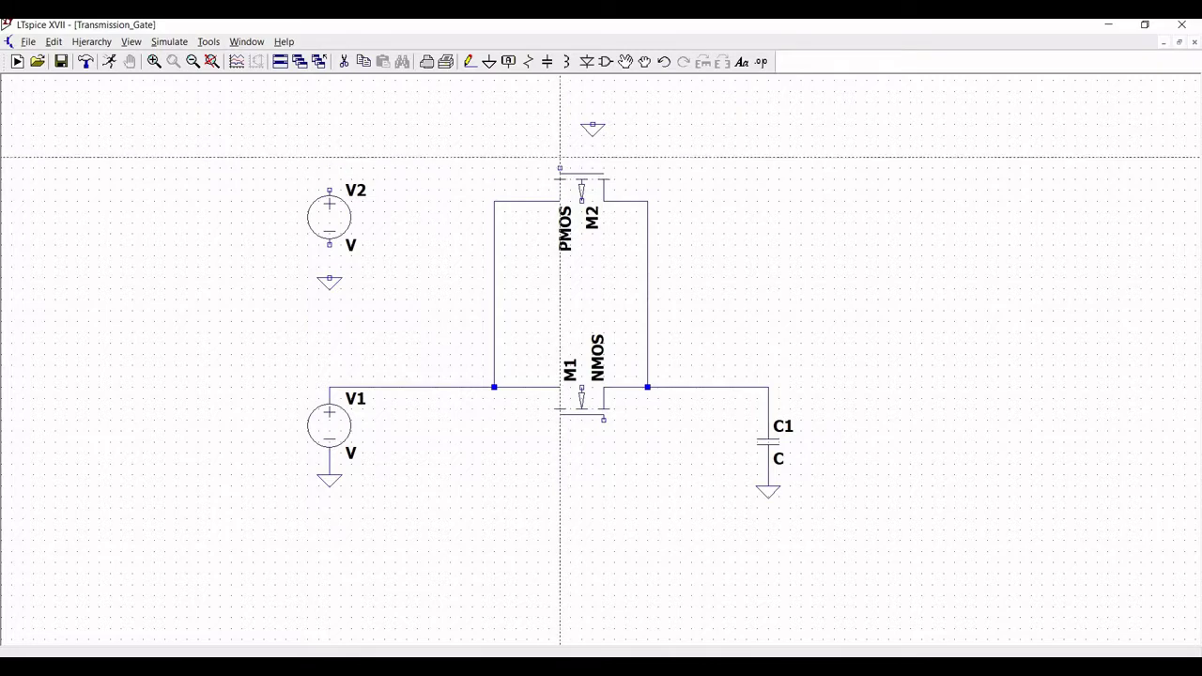
pyautogui.click(560, 170)
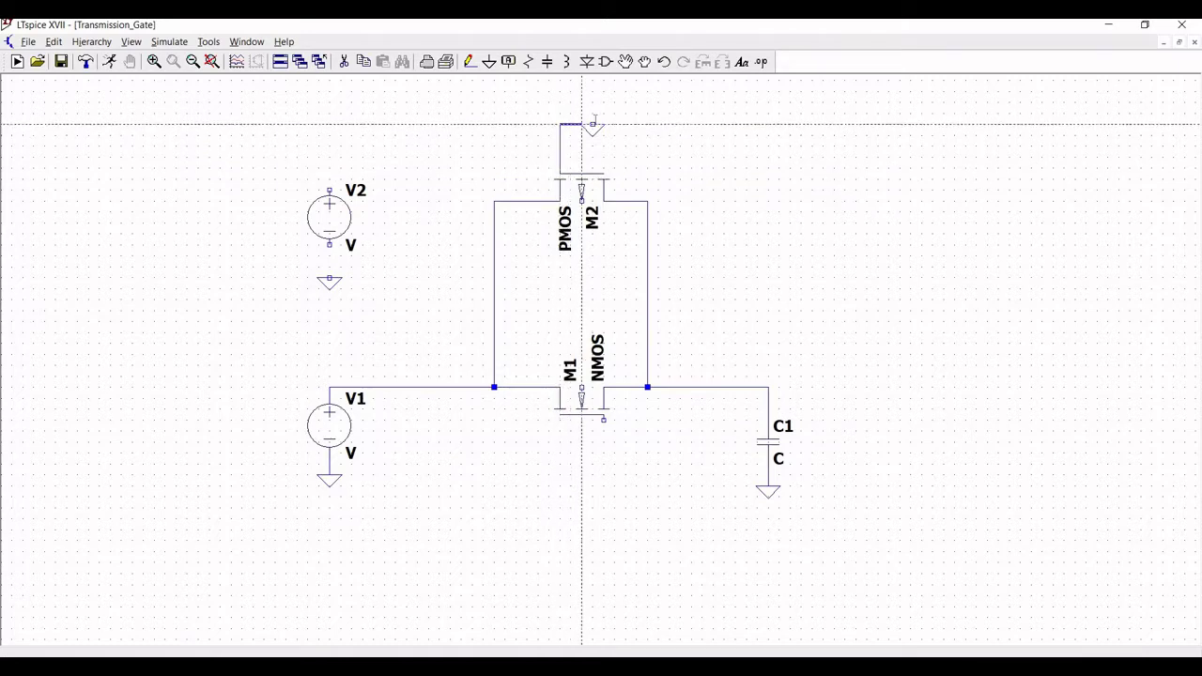
pyautogui.click(582, 124)
pyautogui.hotkey('ctrl', 'r')
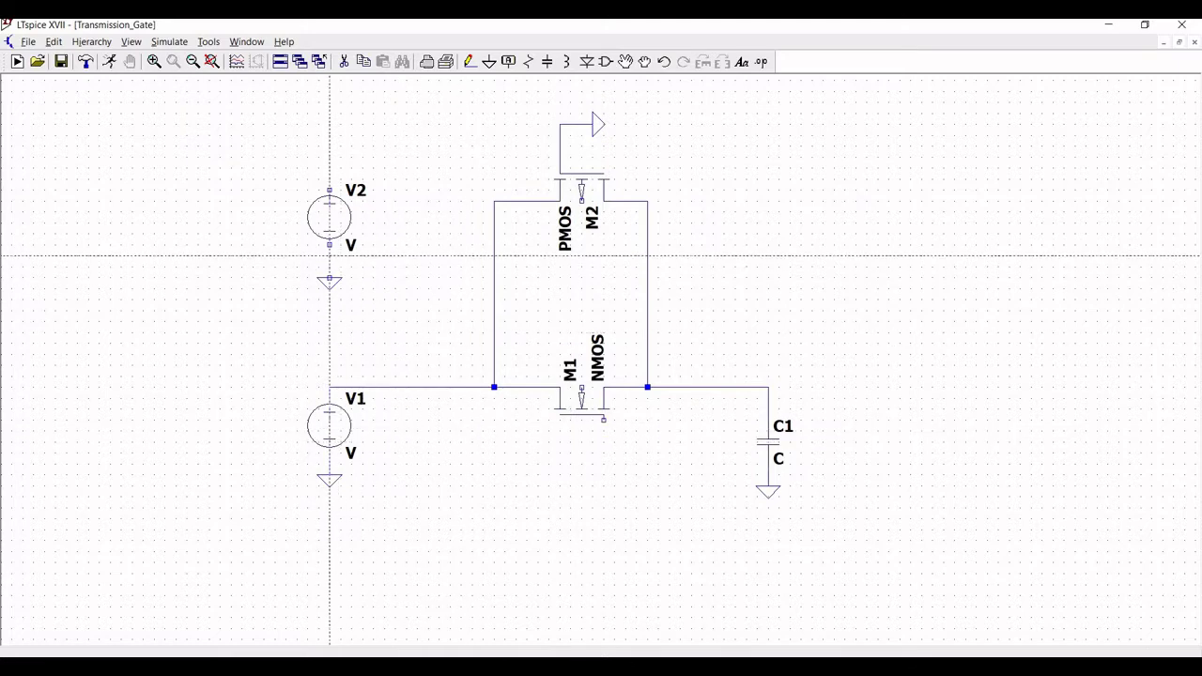
# Step: Wire V2's lower pin to ground and draw a lead up from V2's top pin
pyautogui.click(330, 245)
pyautogui.click(330, 279)
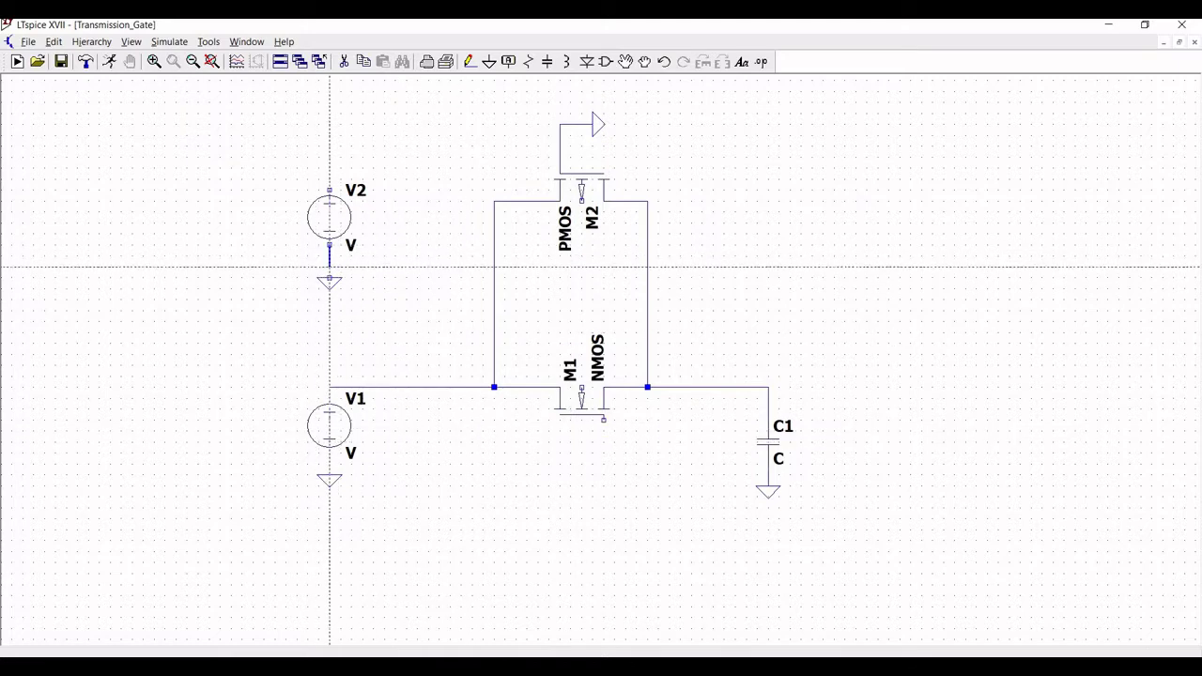
pyautogui.click(329, 190)
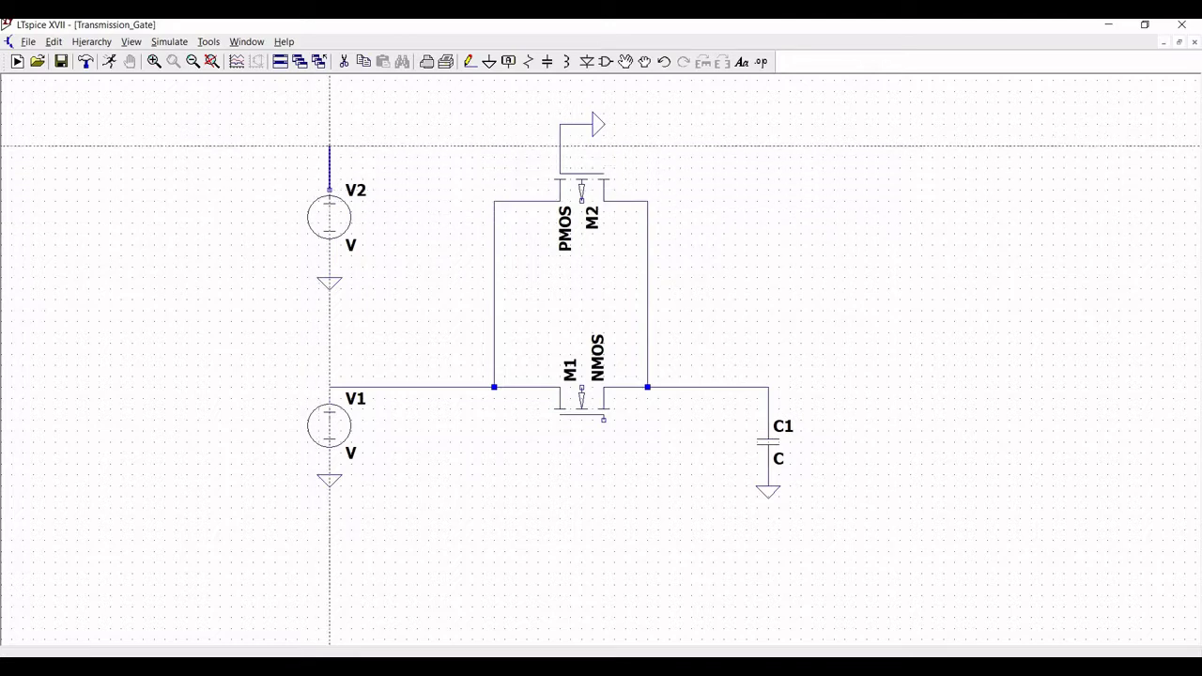
pyautogui.click(329, 149)
pyautogui.press('Escape')
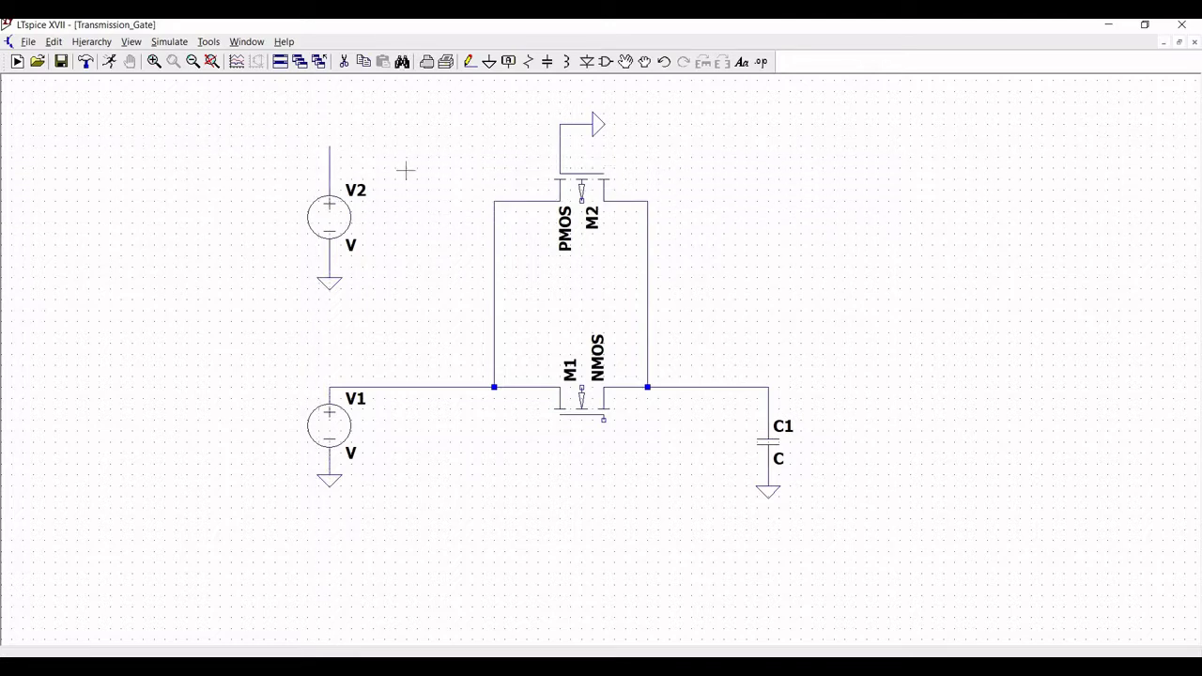
# Step: Rename source V2 to VDD and set its DC value to 1
pyautogui.rightClick(360, 192)
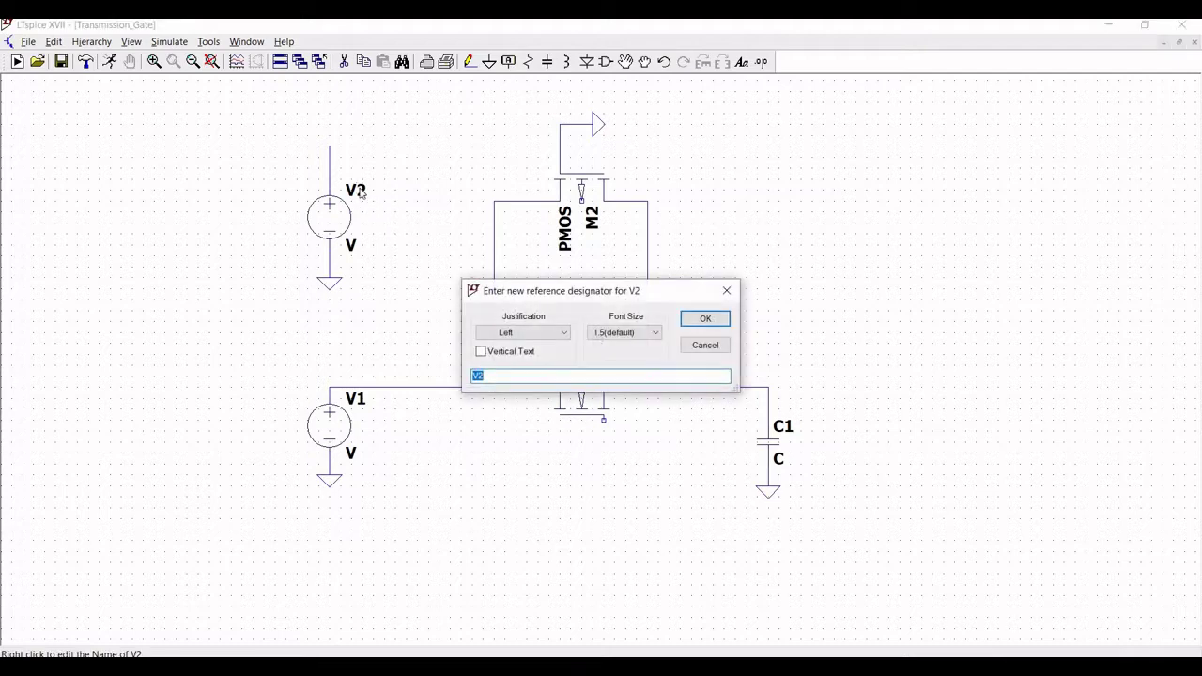
pyautogui.write('VDD')
pyautogui.click(706, 318)
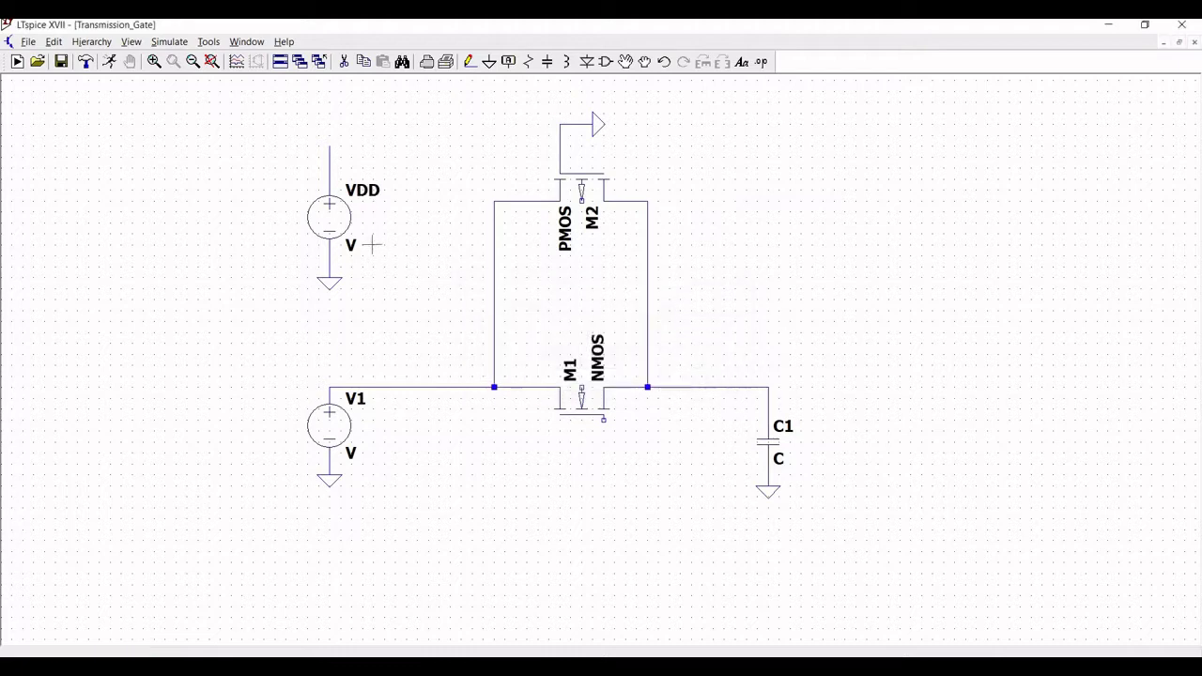
pyautogui.rightClick(333, 234)
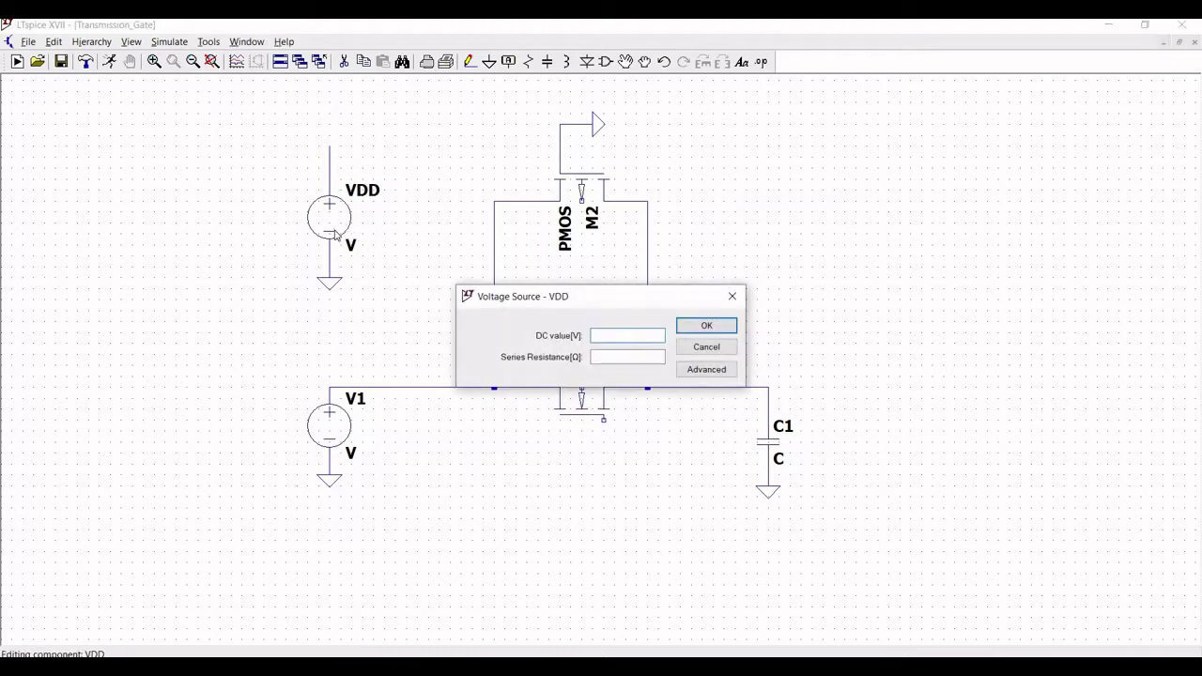
pyautogui.write('1')
pyautogui.click(706, 325)
# Step: Label the wire above the source as net VDD
pyautogui.rightClick(331, 160)
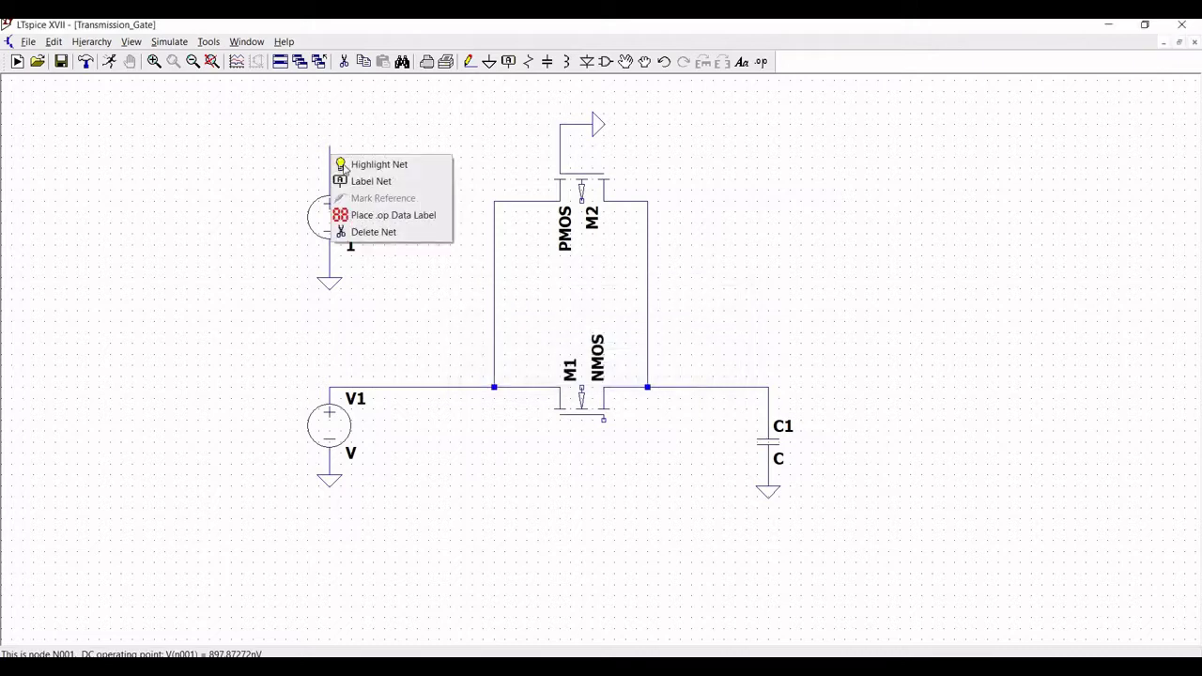
pyautogui.click(406, 182)
pyautogui.write('VDD')
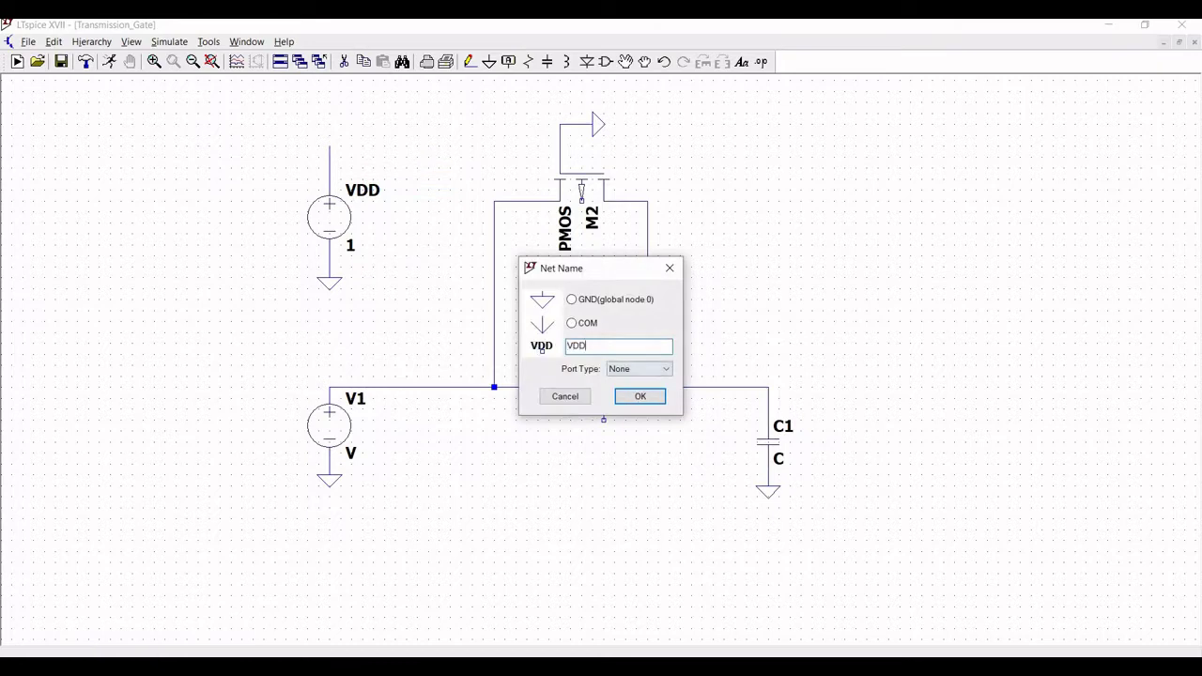
pyautogui.click(639, 395)
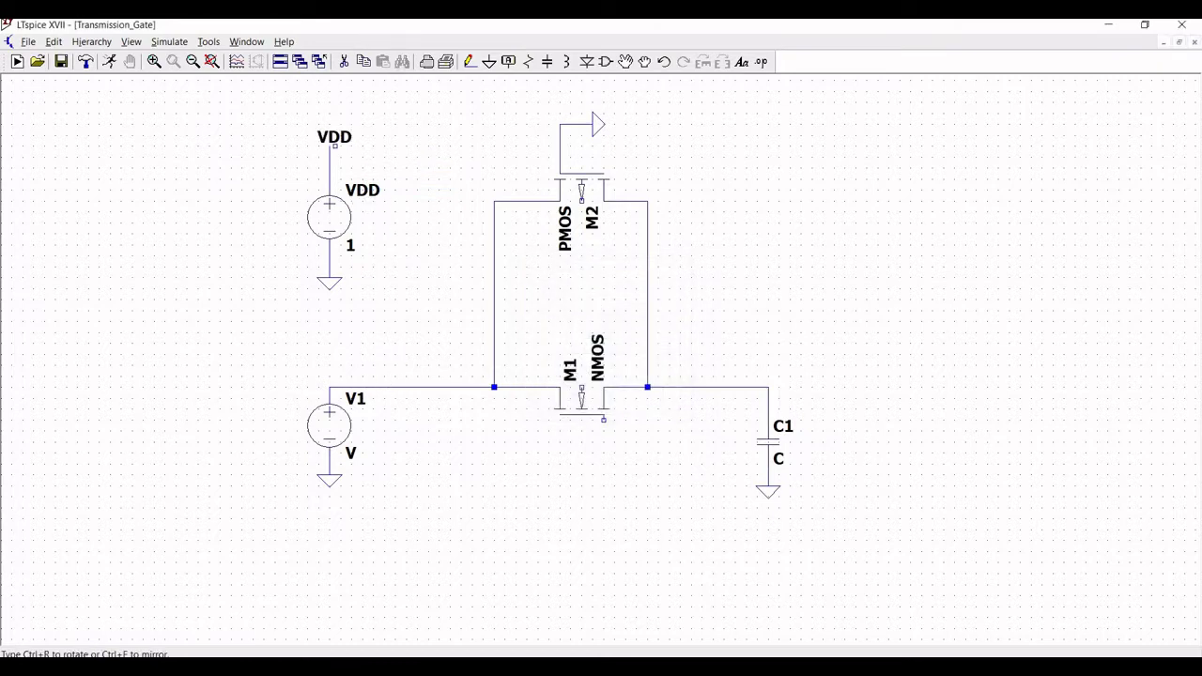
pyautogui.click(330, 150)
pyautogui.click(330, 151)
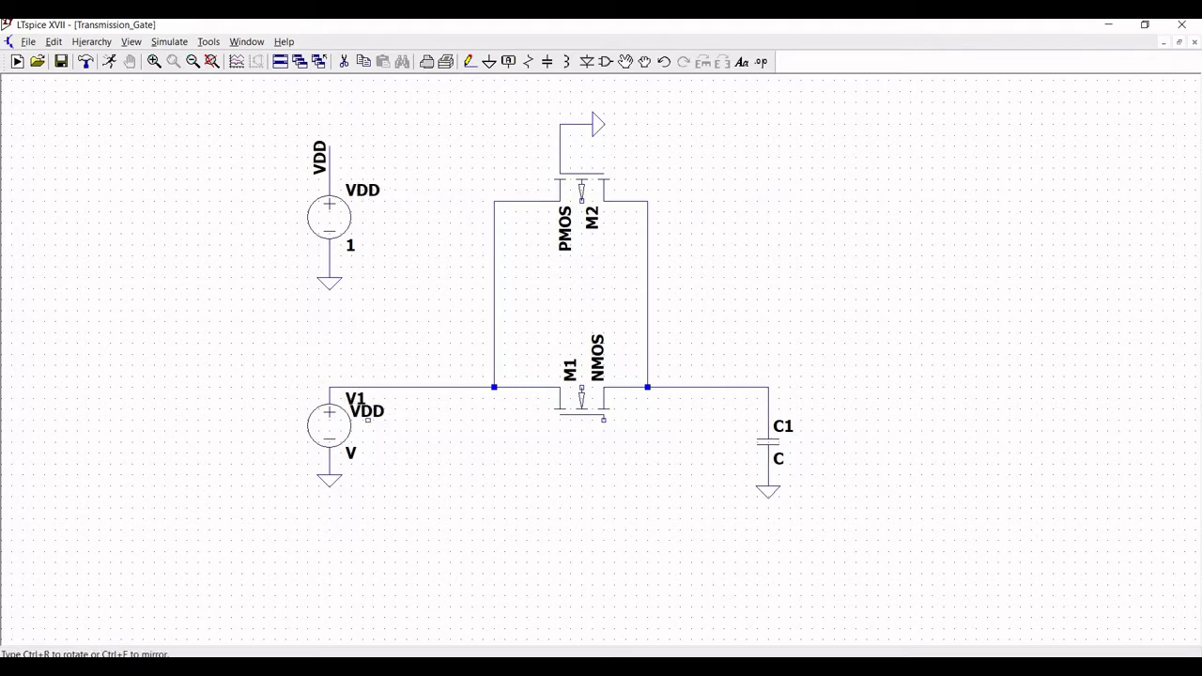
pyautogui.press('Escape')
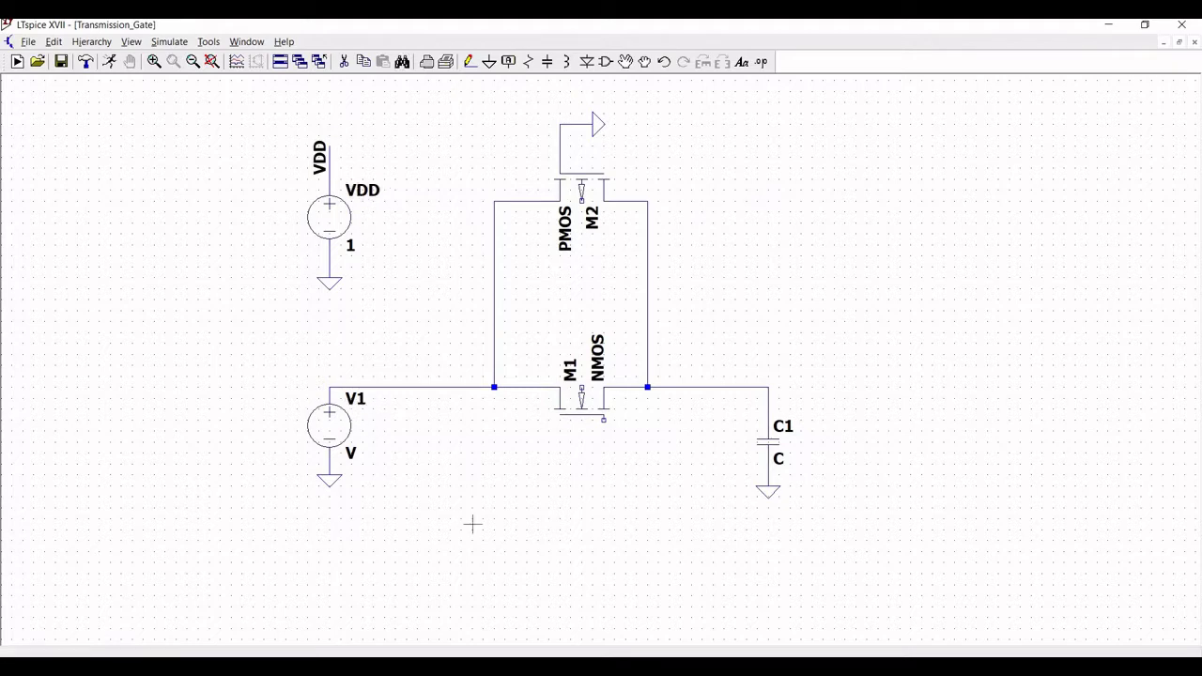
# Step: Draw a stub below M1 and give it a vertical VDD net label
pyautogui.click(469, 62)
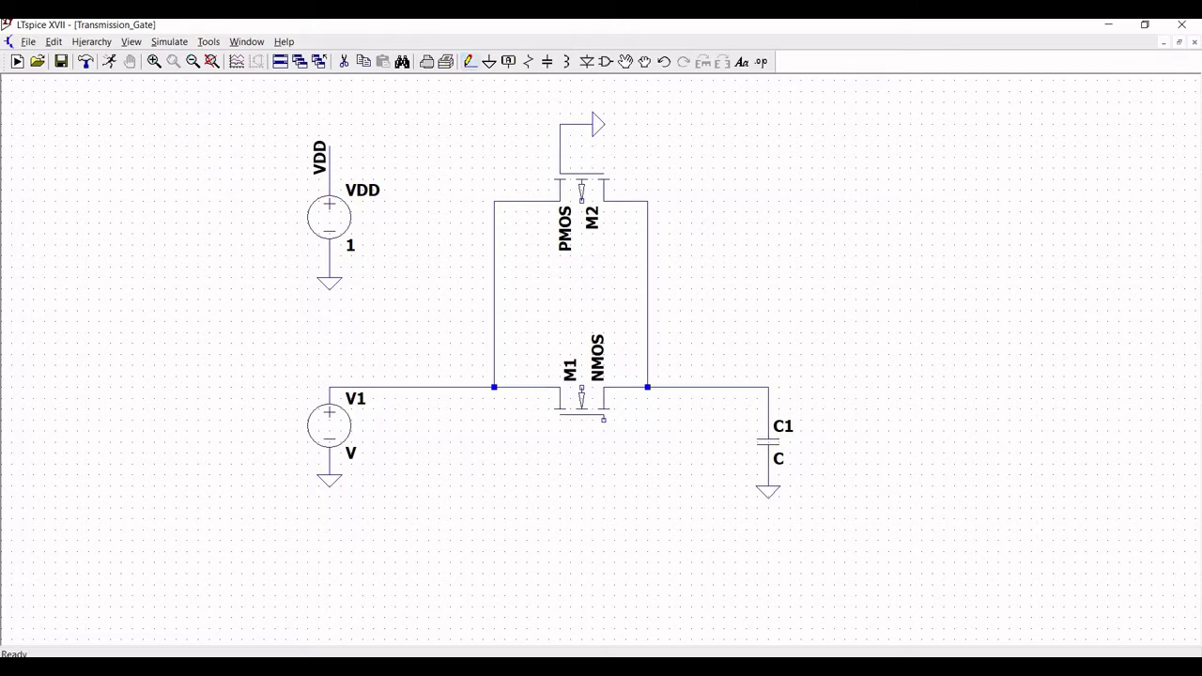
pyautogui.click(604, 420)
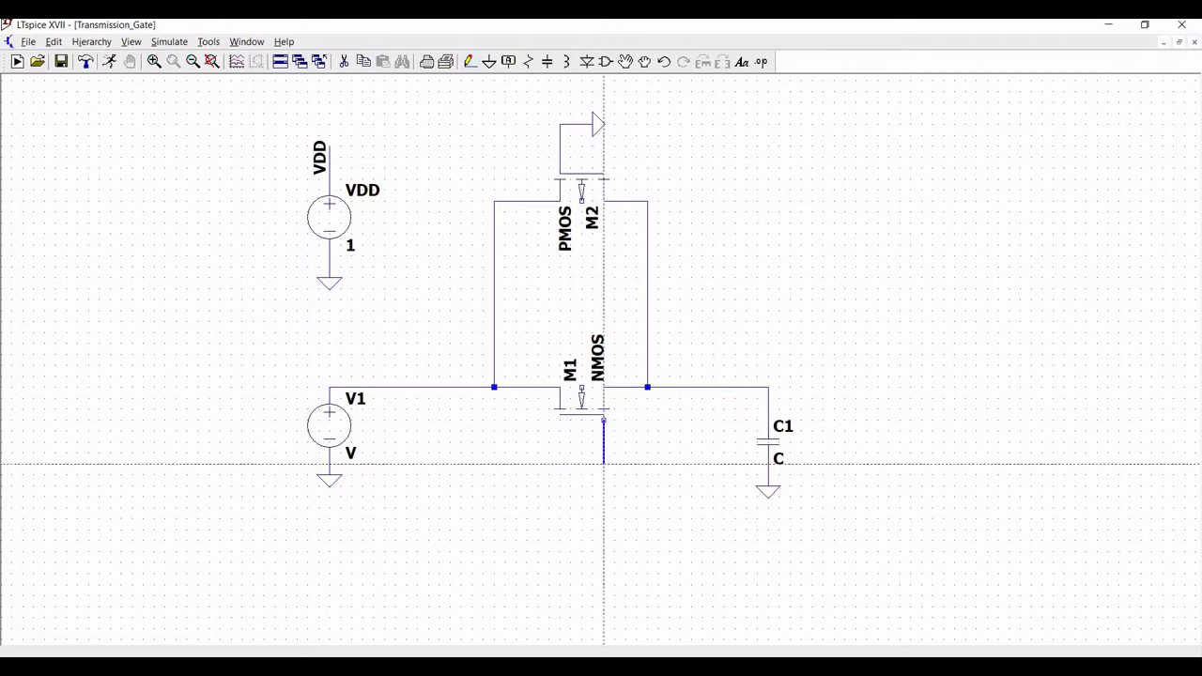
pyautogui.rightClick(567, 474)
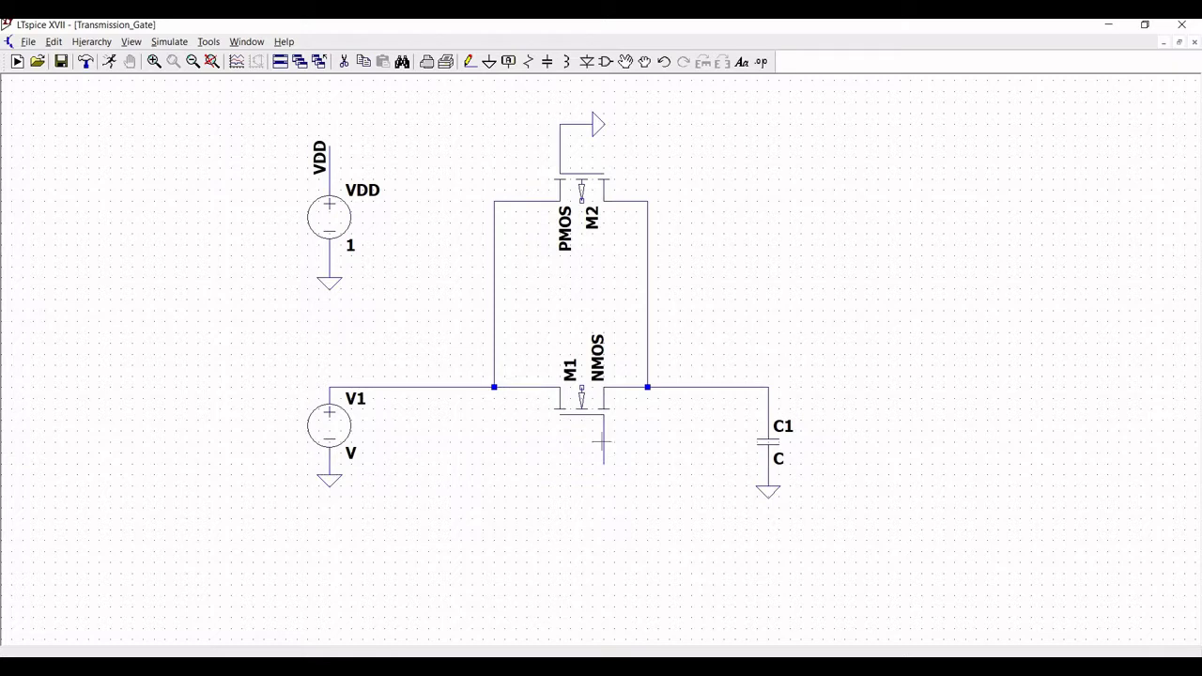
pyautogui.rightClick(605, 437)
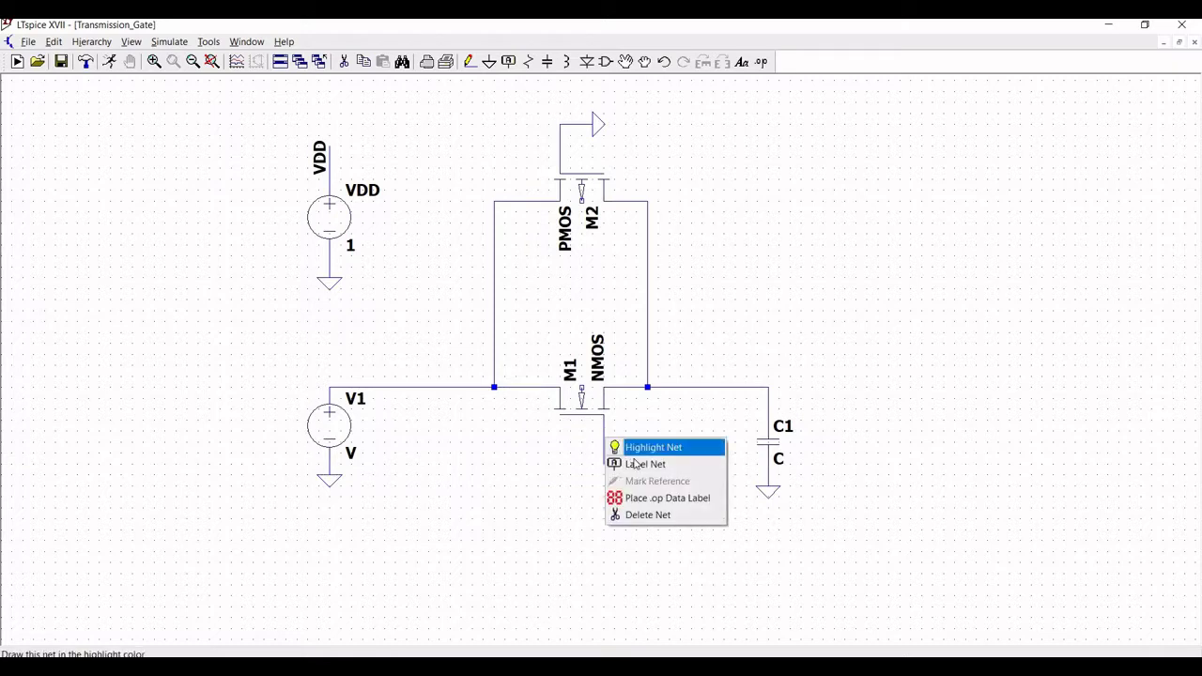
pyautogui.click(624, 463)
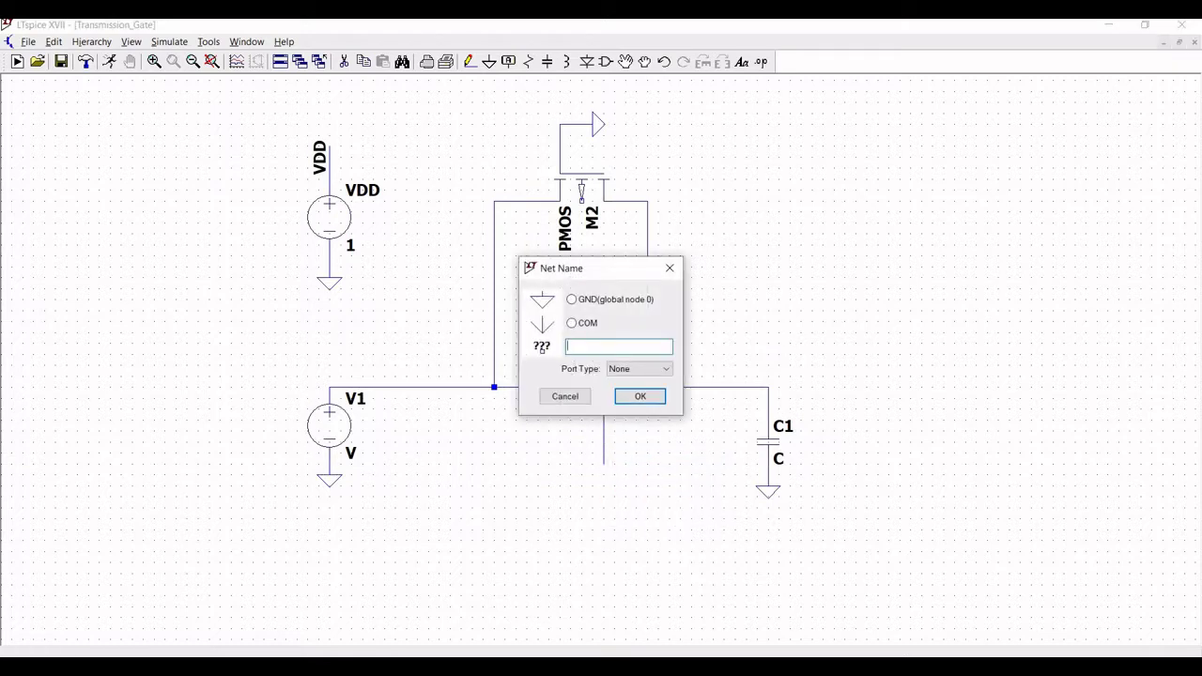
pyautogui.write('VDD')
pyautogui.click(639, 396)
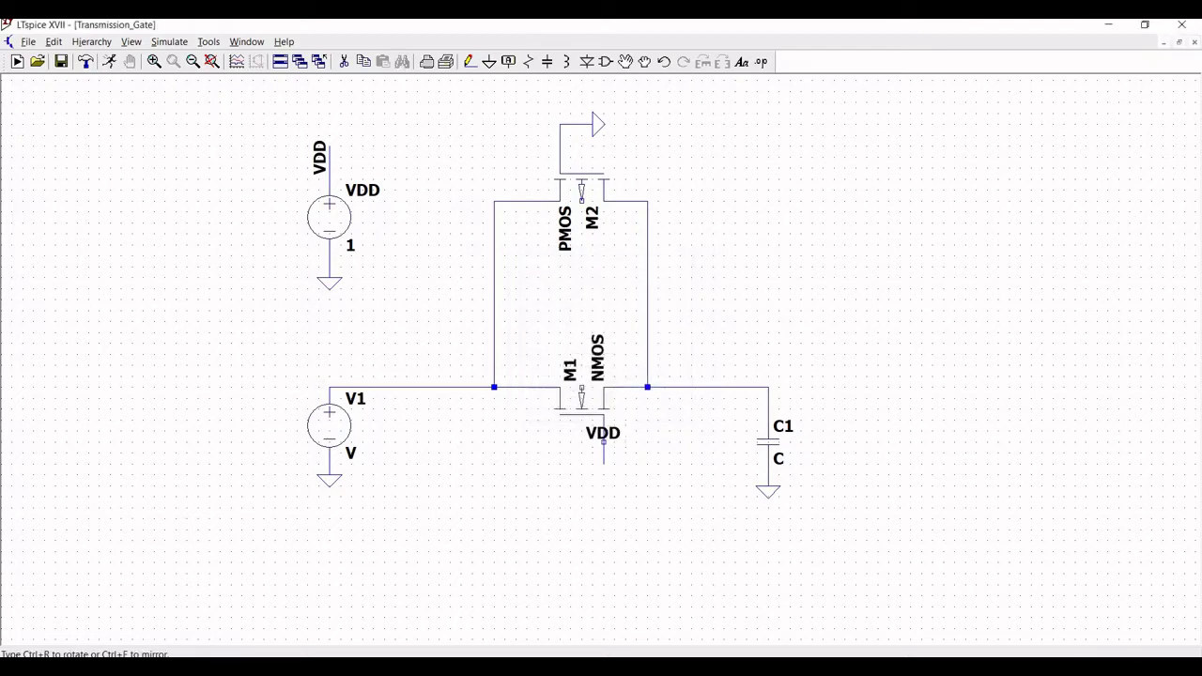
pyautogui.hotkey('ctrl', 'r')
pyautogui.click(603, 463)
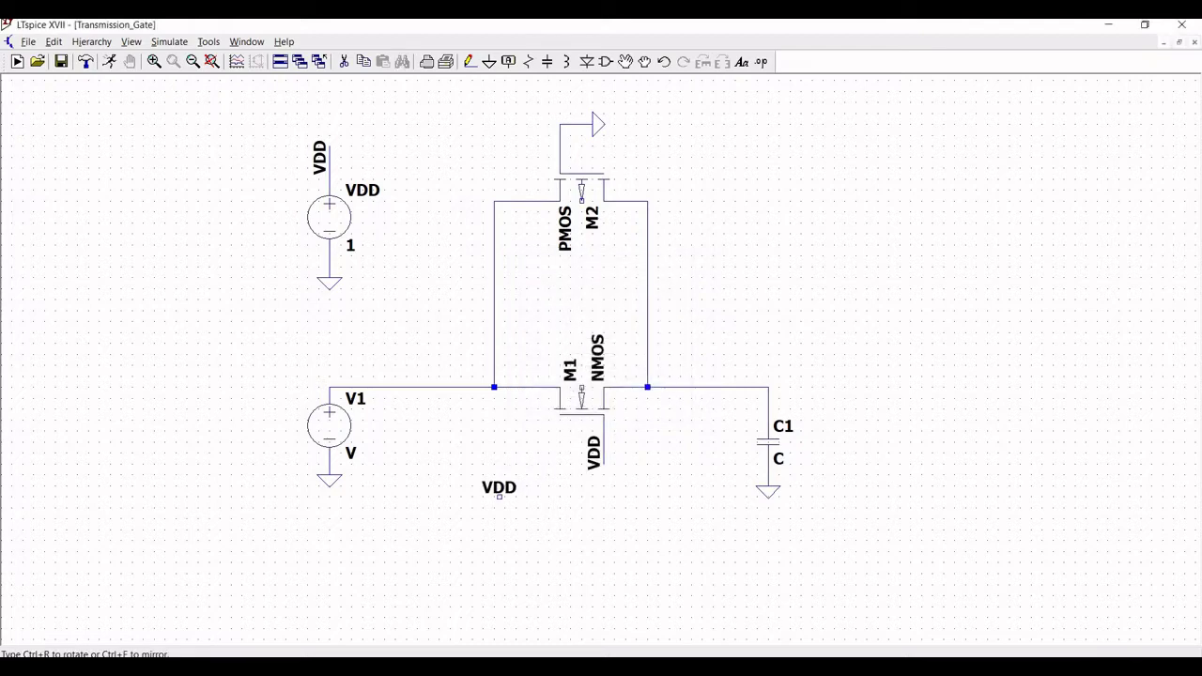
pyautogui.press('Escape')
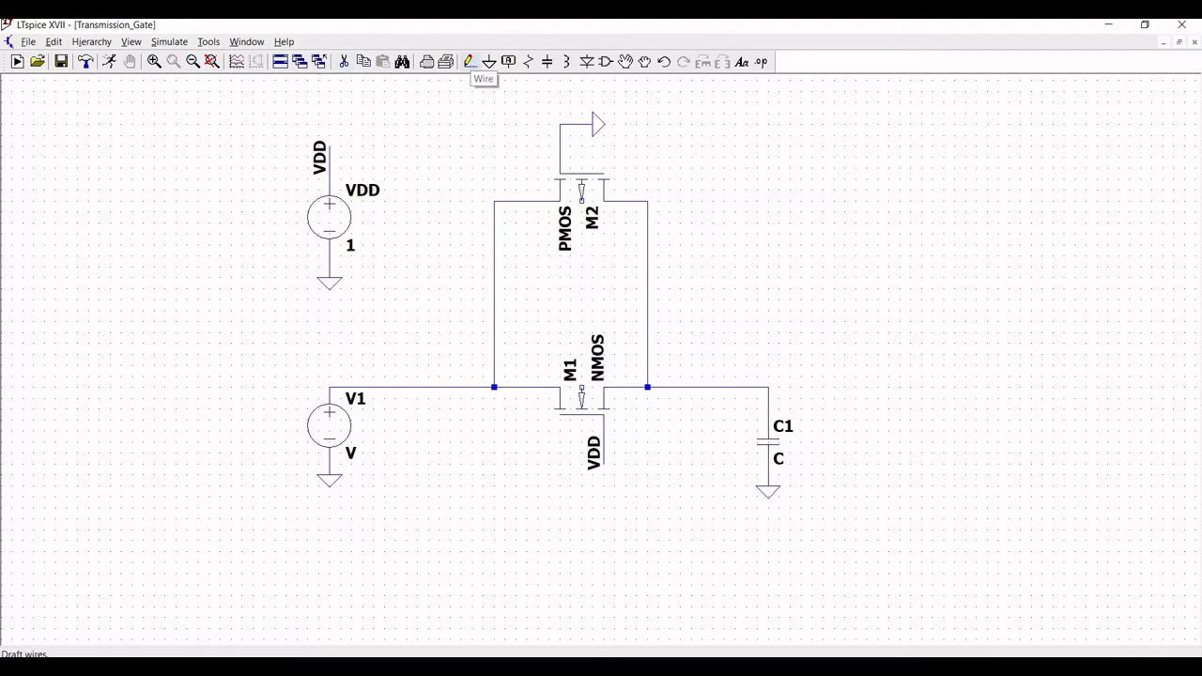
# Step: Place a VDD net label on M2's gate lead
pyautogui.click(471, 62)
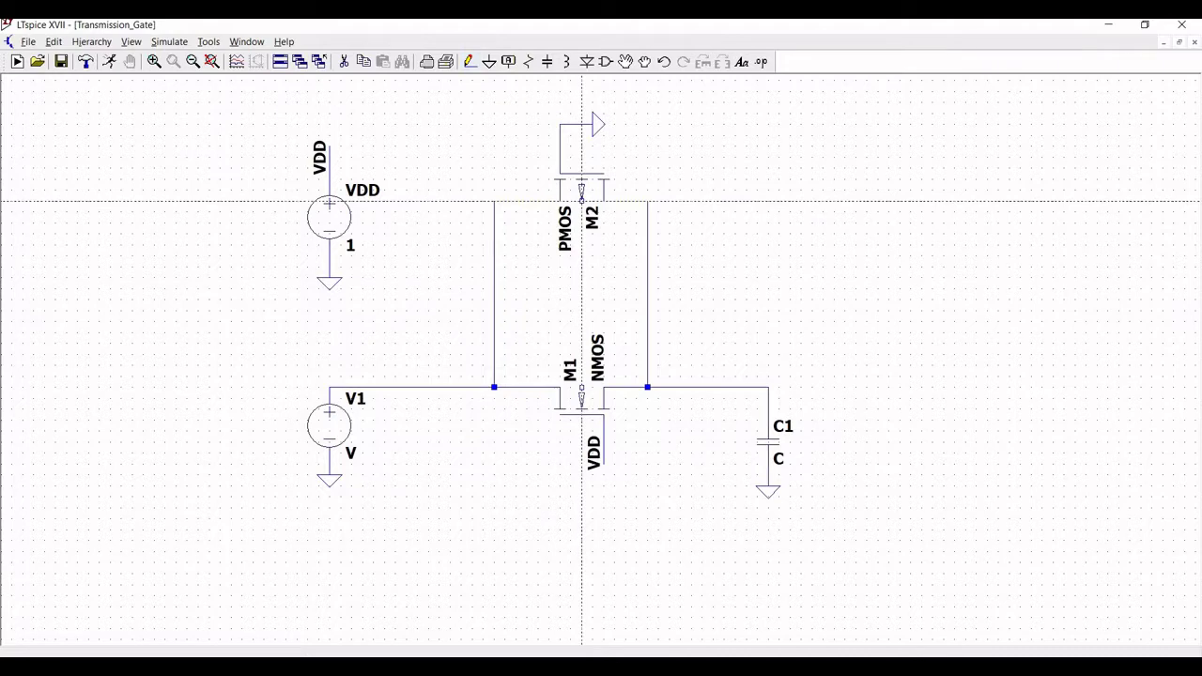
pyautogui.click(582, 201)
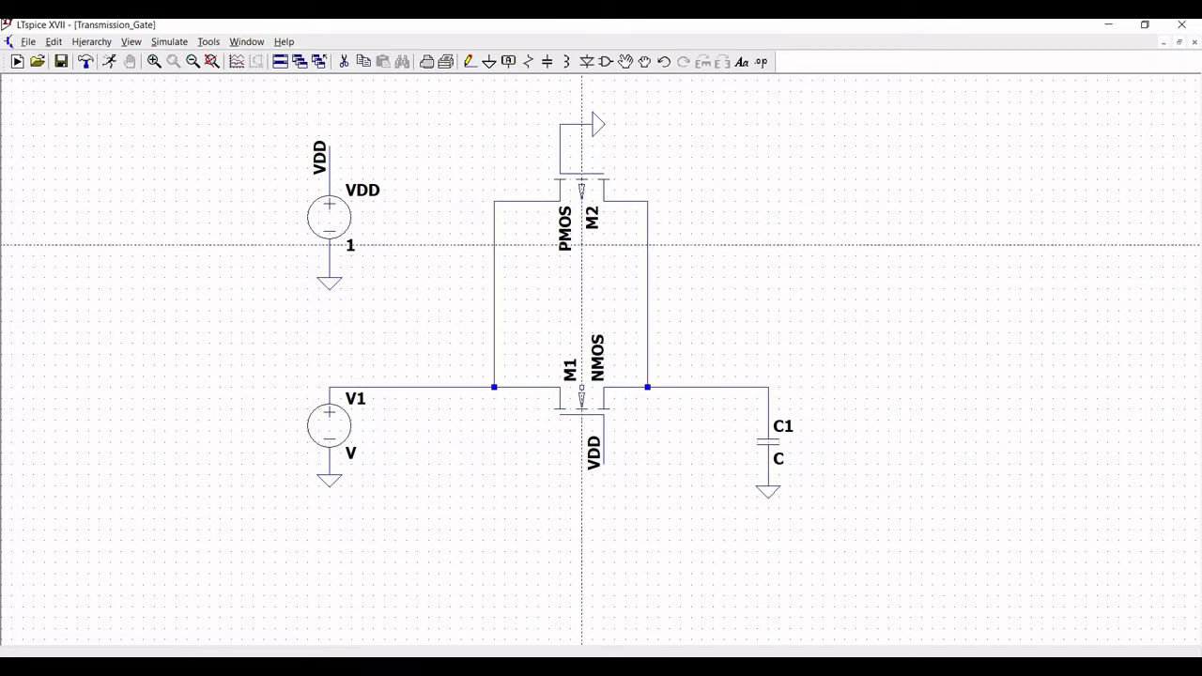
pyautogui.press('Escape')
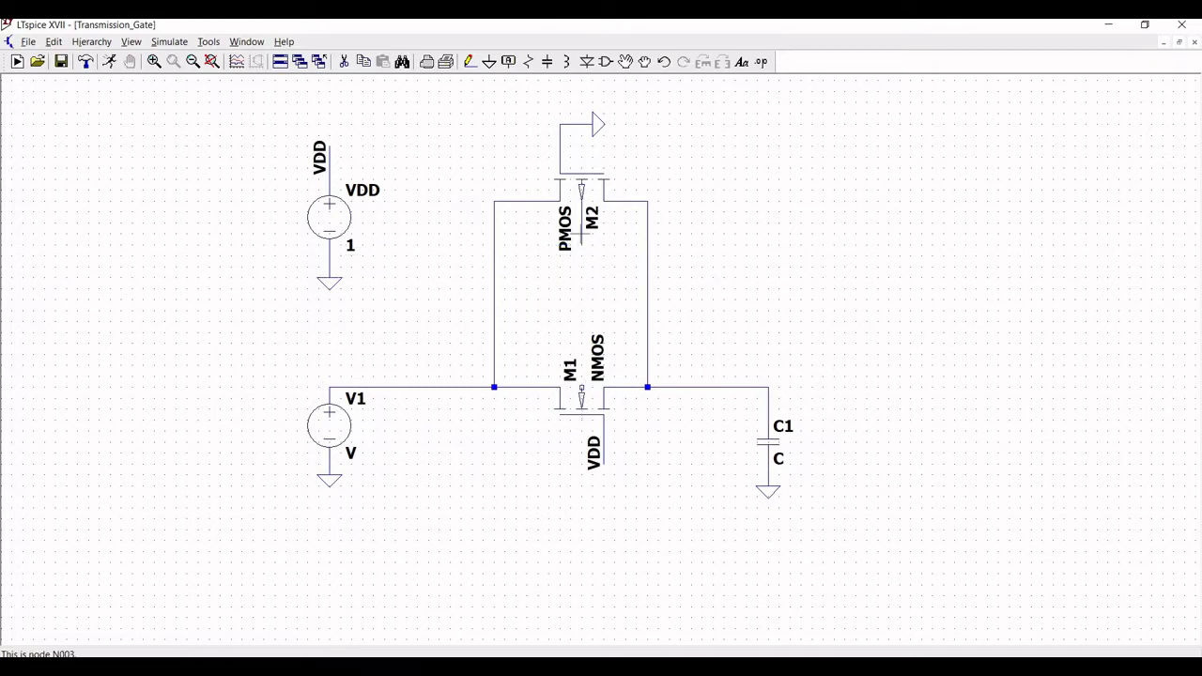
pyautogui.rightClick(582, 239)
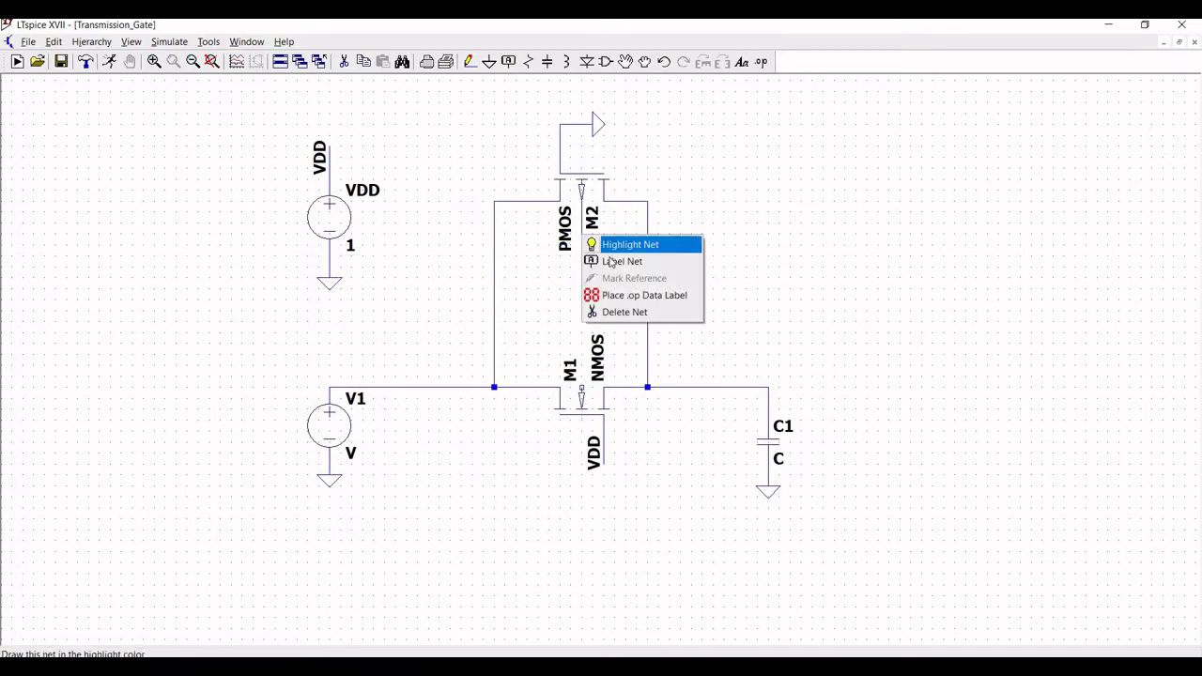
pyautogui.click(610, 261)
pyautogui.write('VDD')
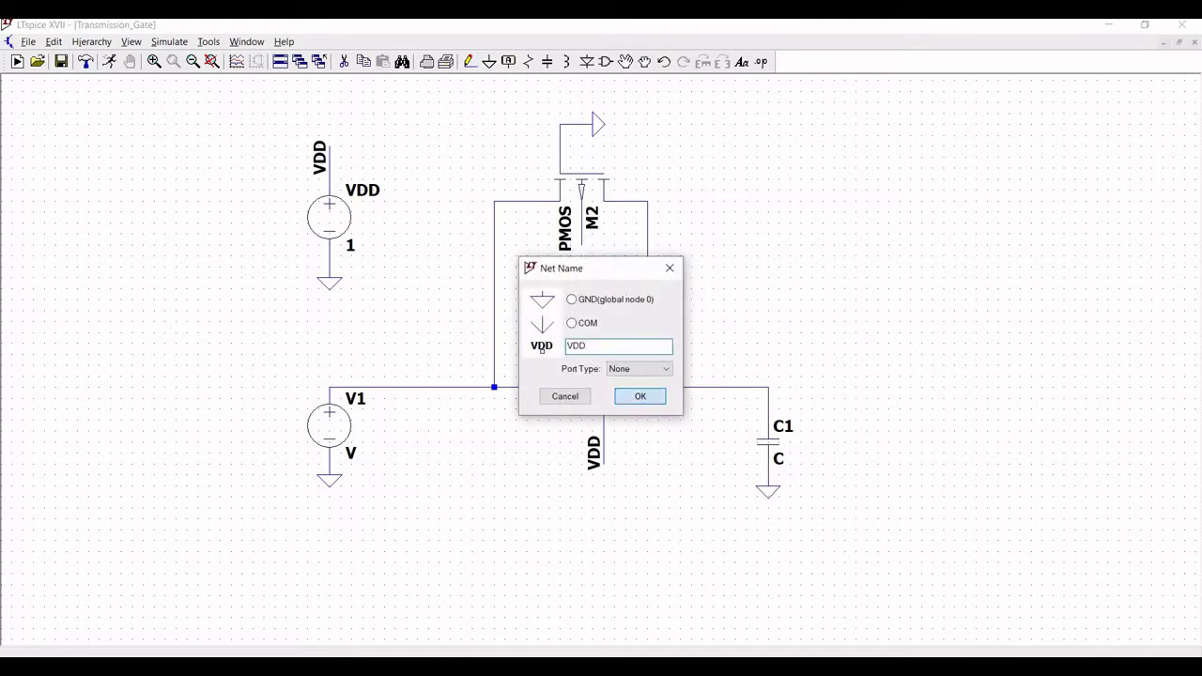
pyautogui.press('Return')
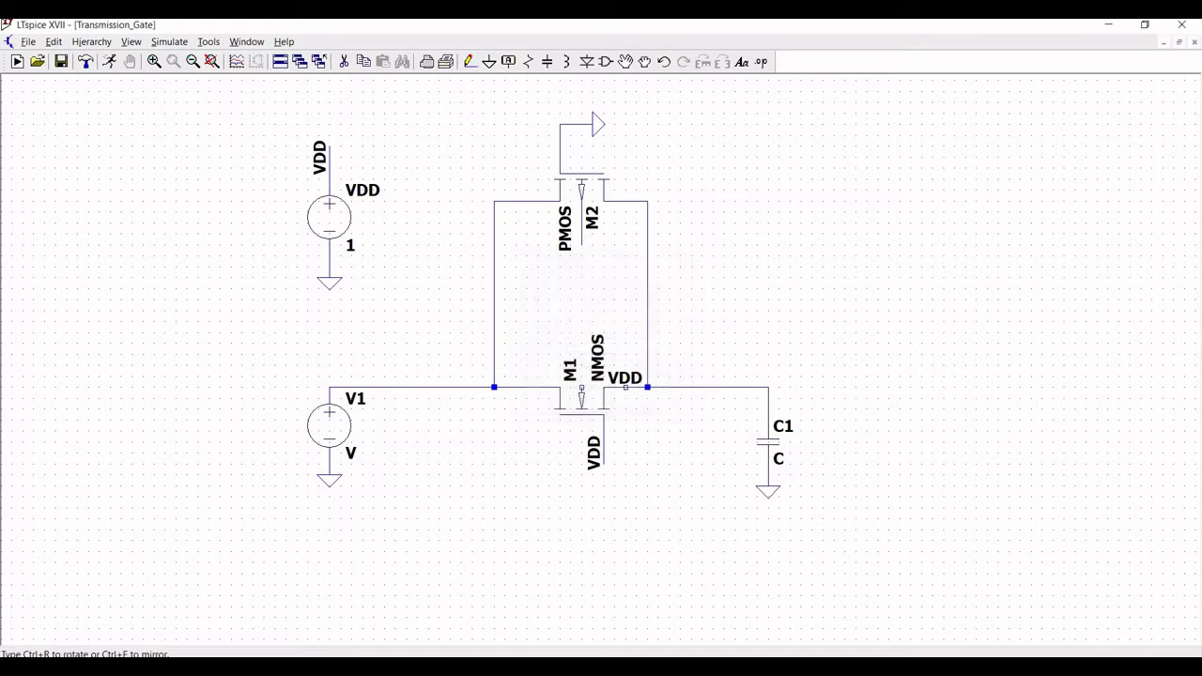
pyautogui.click(583, 243)
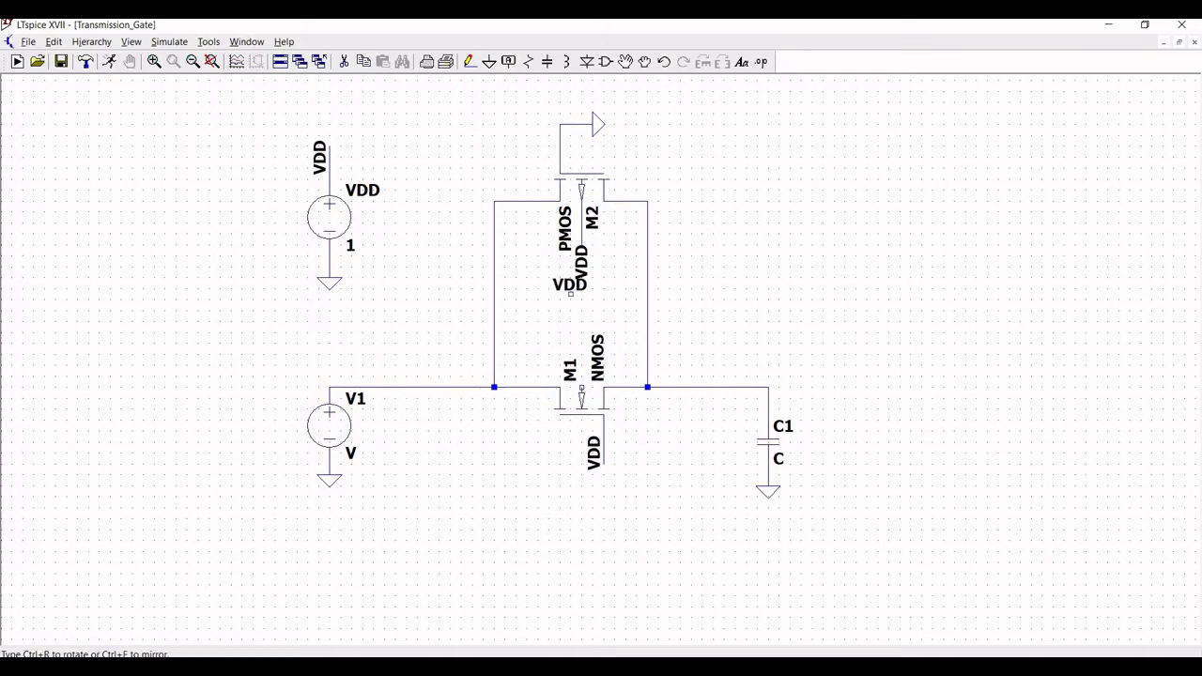
pyautogui.press('Escape')
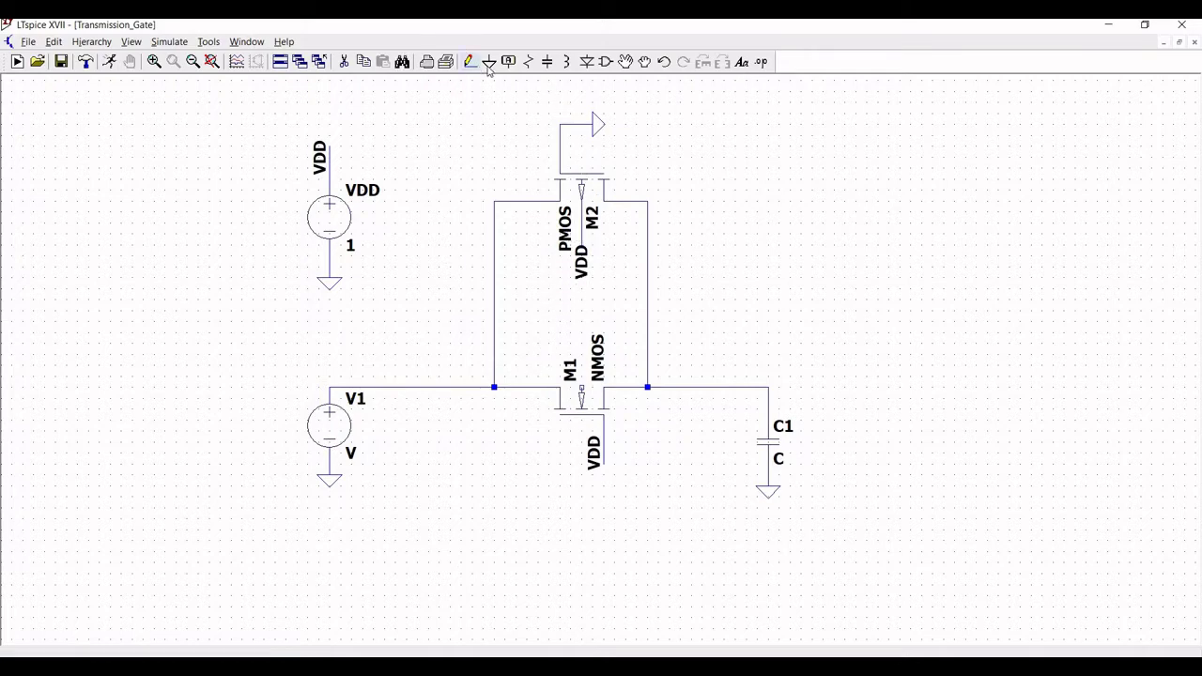
# Step: Attach a GND net label to M1 and set capacitor C1's value to 50
pyautogui.press('F4')
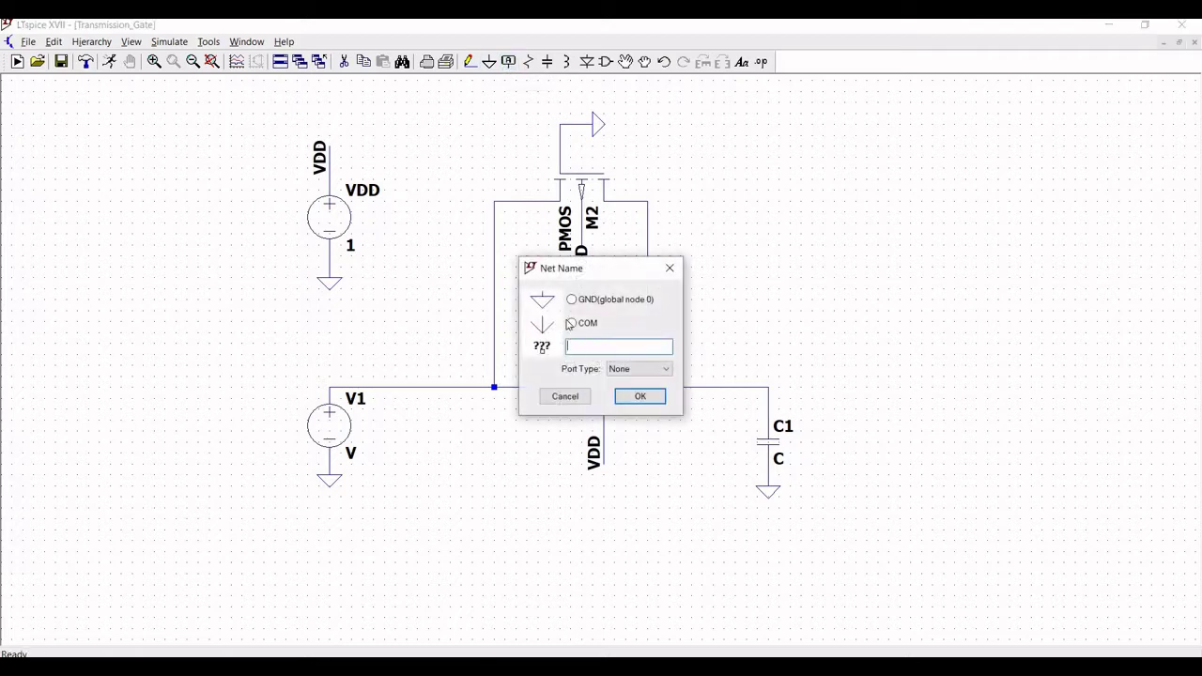
pyautogui.click(572, 299)
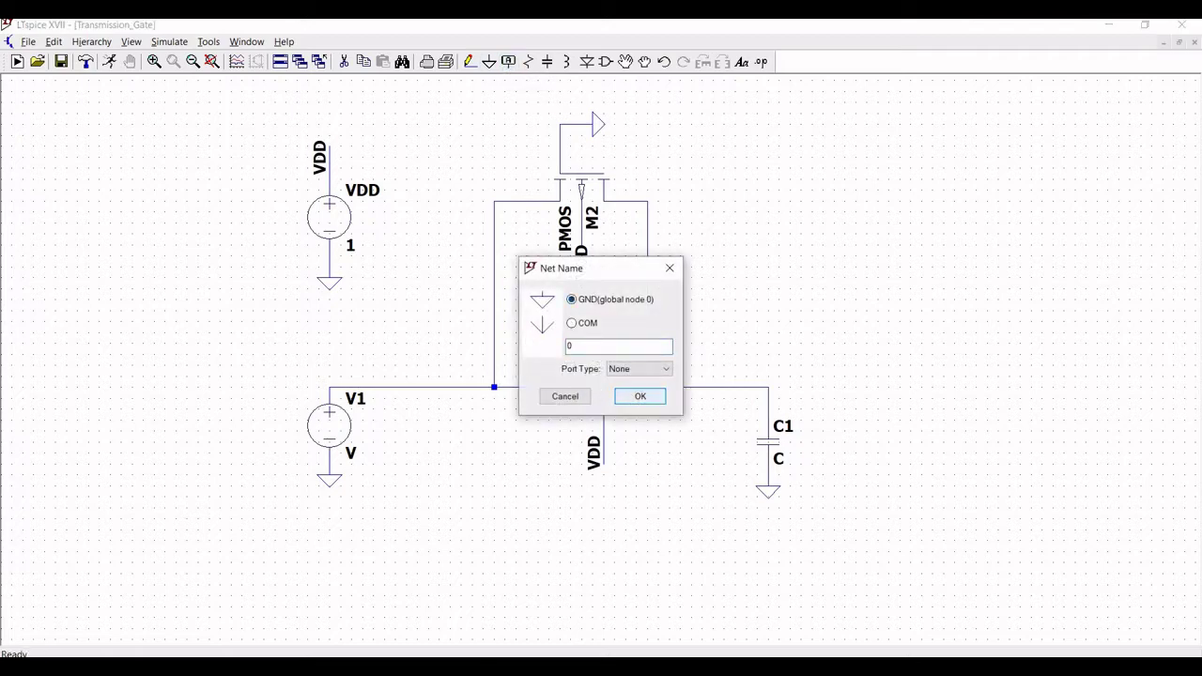
pyautogui.click(640, 396)
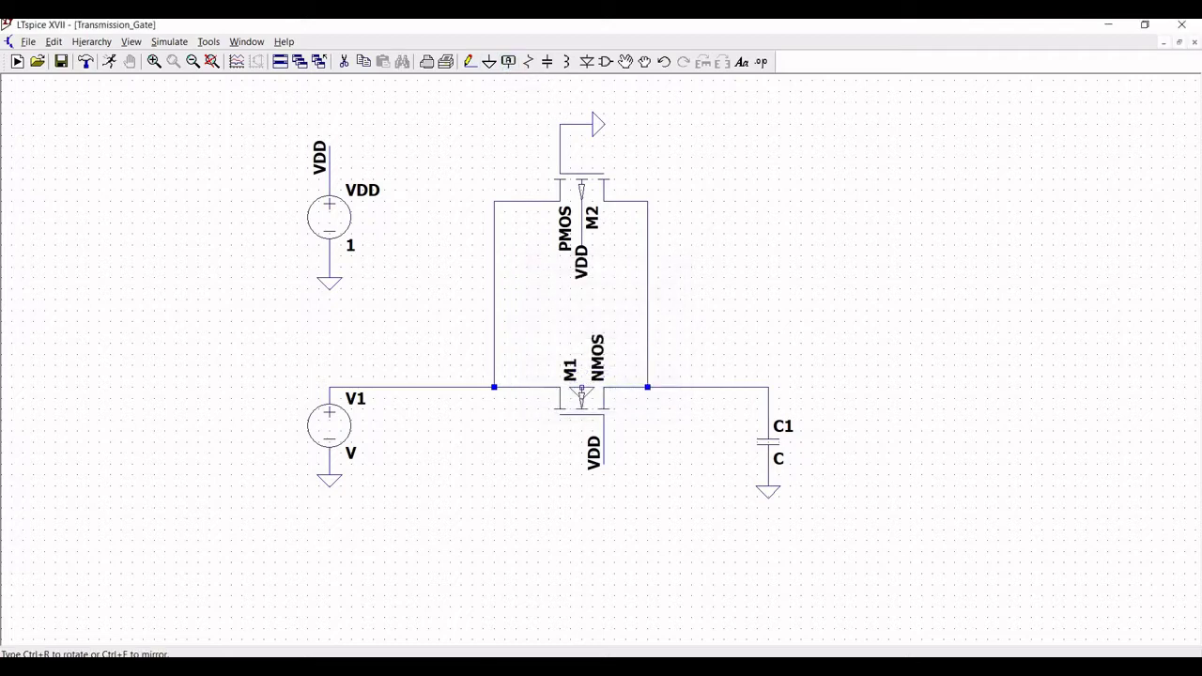
pyautogui.click(581, 389)
pyautogui.press('Escape')
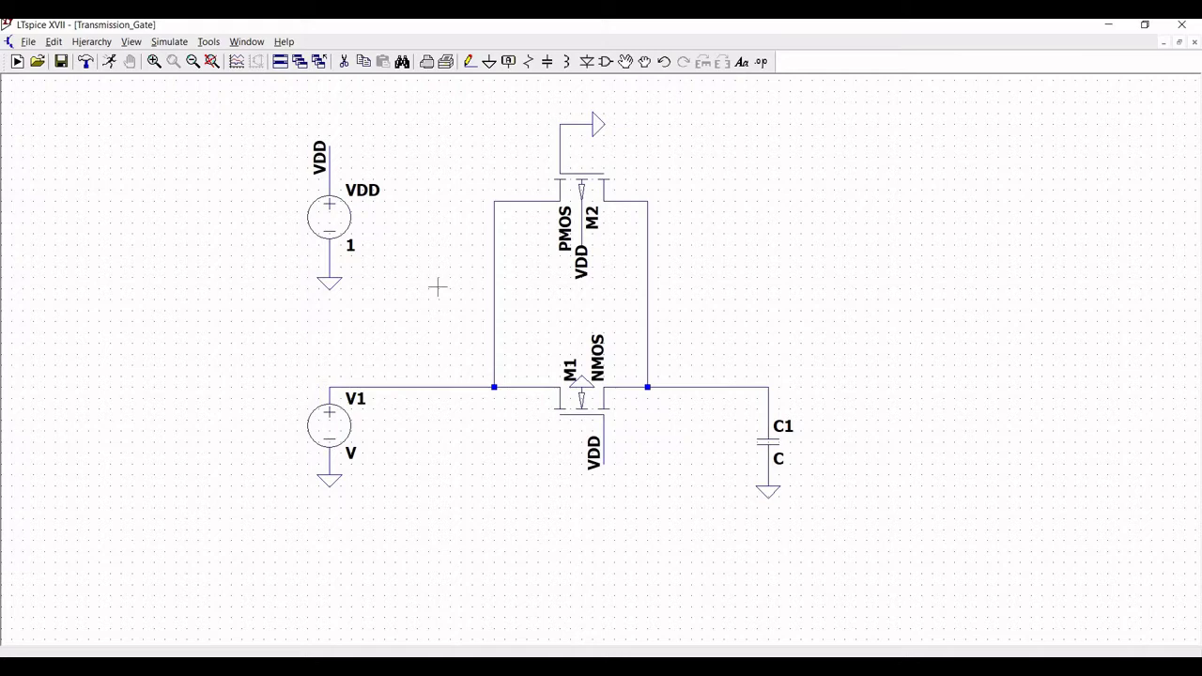
pyautogui.rightClick(768, 441)
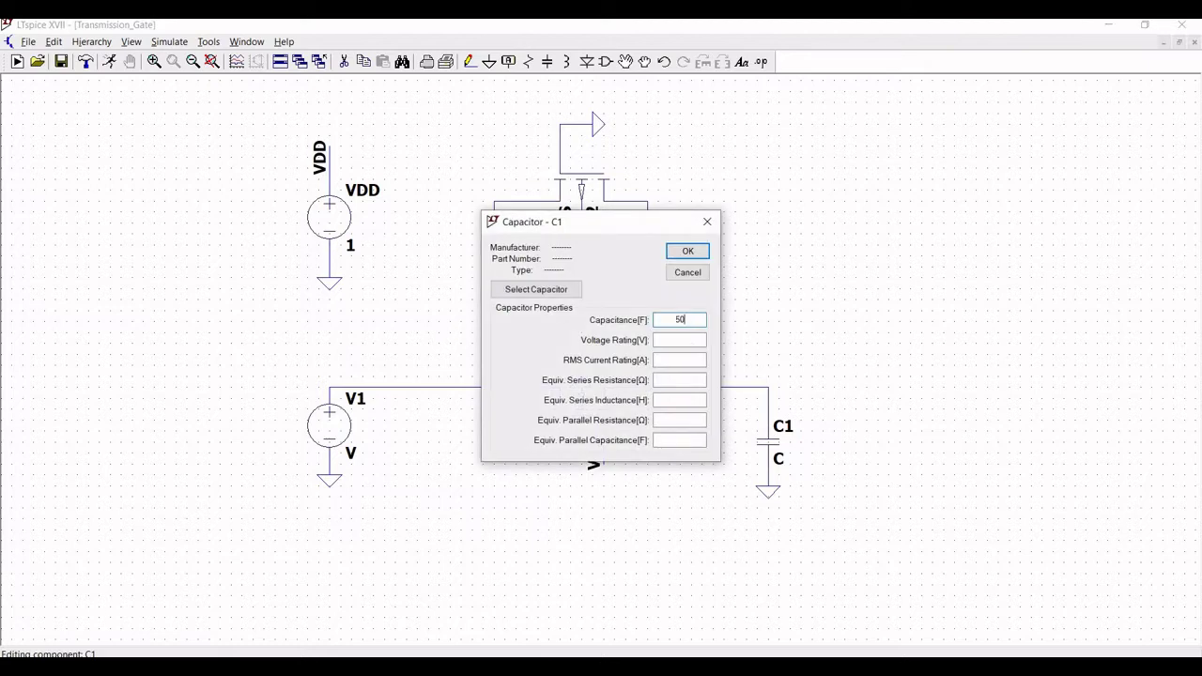
pyautogui.click(686, 250)
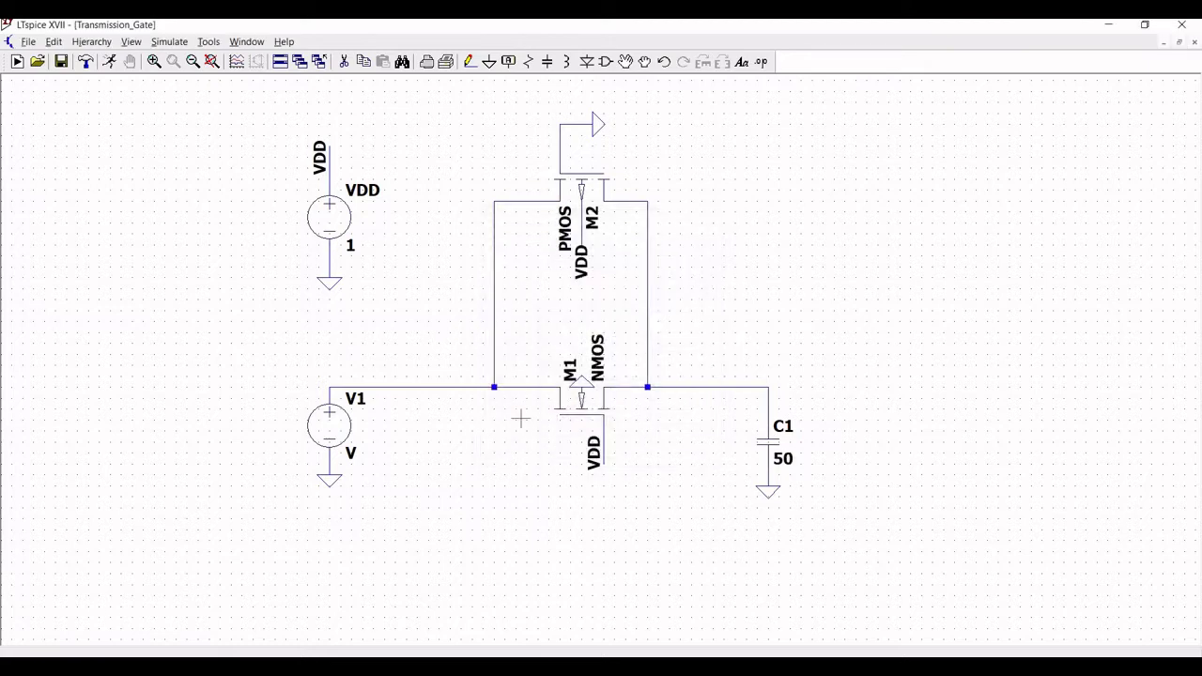
# Step: Make V1 a PULSE source: 0 to 1 V, 200p delay, 0 rise/fall, 500p on, 3n period
pyautogui.rightClick(352, 420)
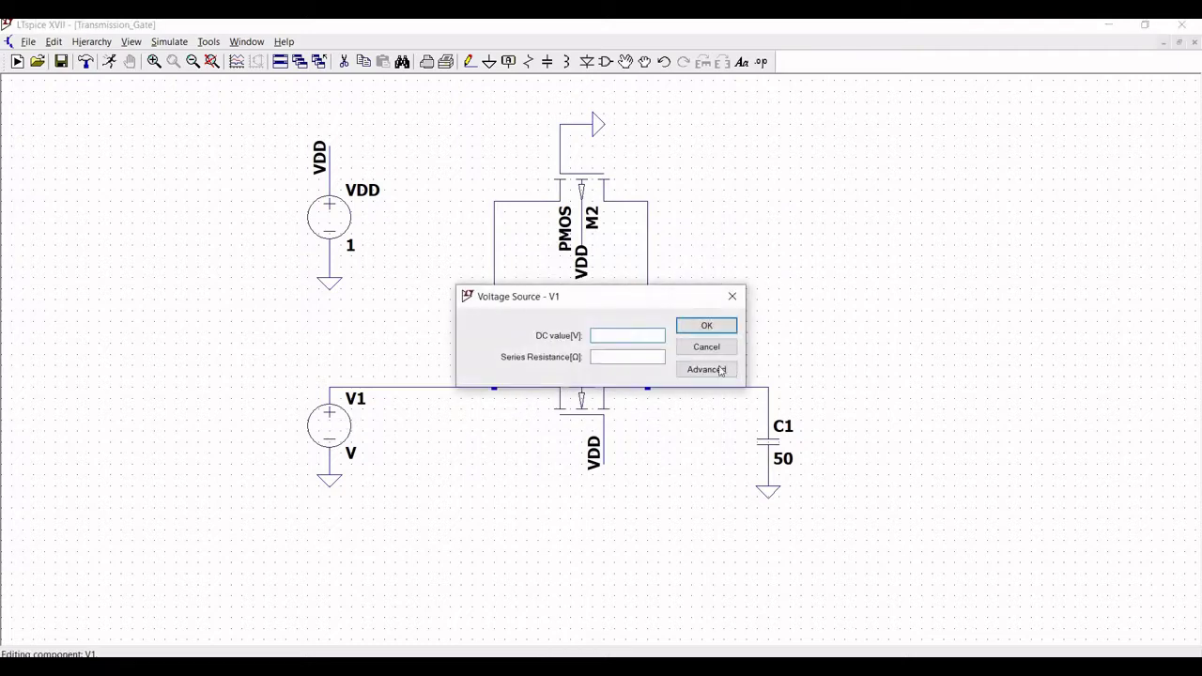
pyautogui.click(714, 369)
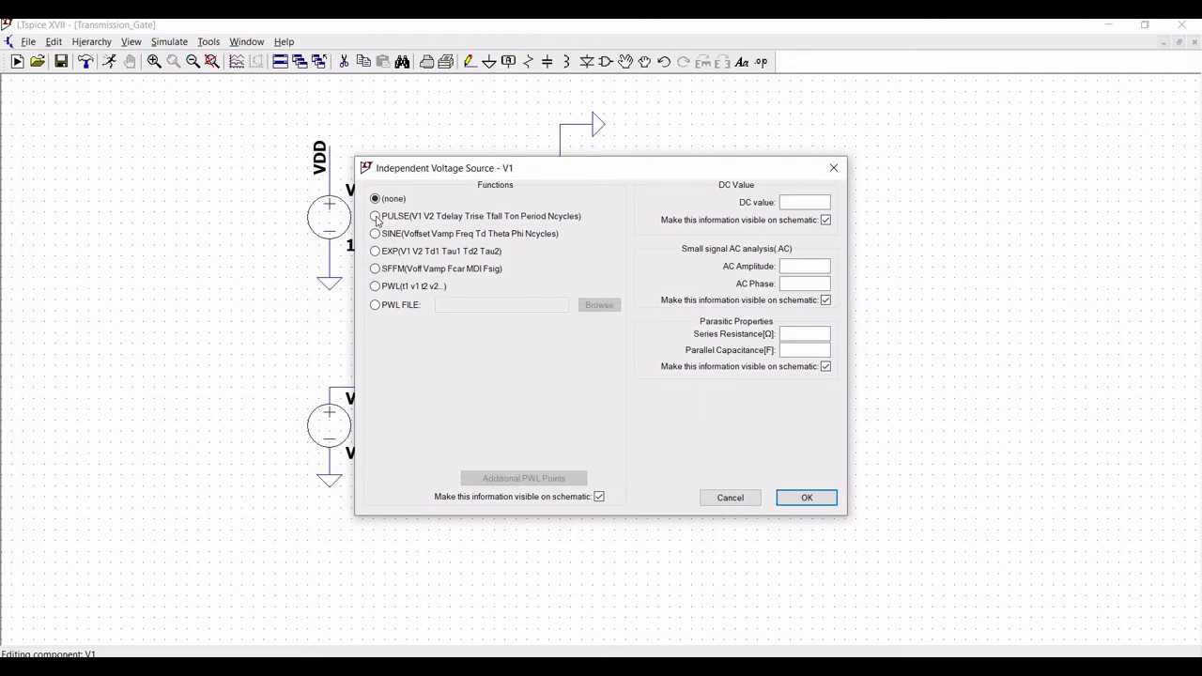
pyautogui.press('Down')
pyautogui.click(563, 341)
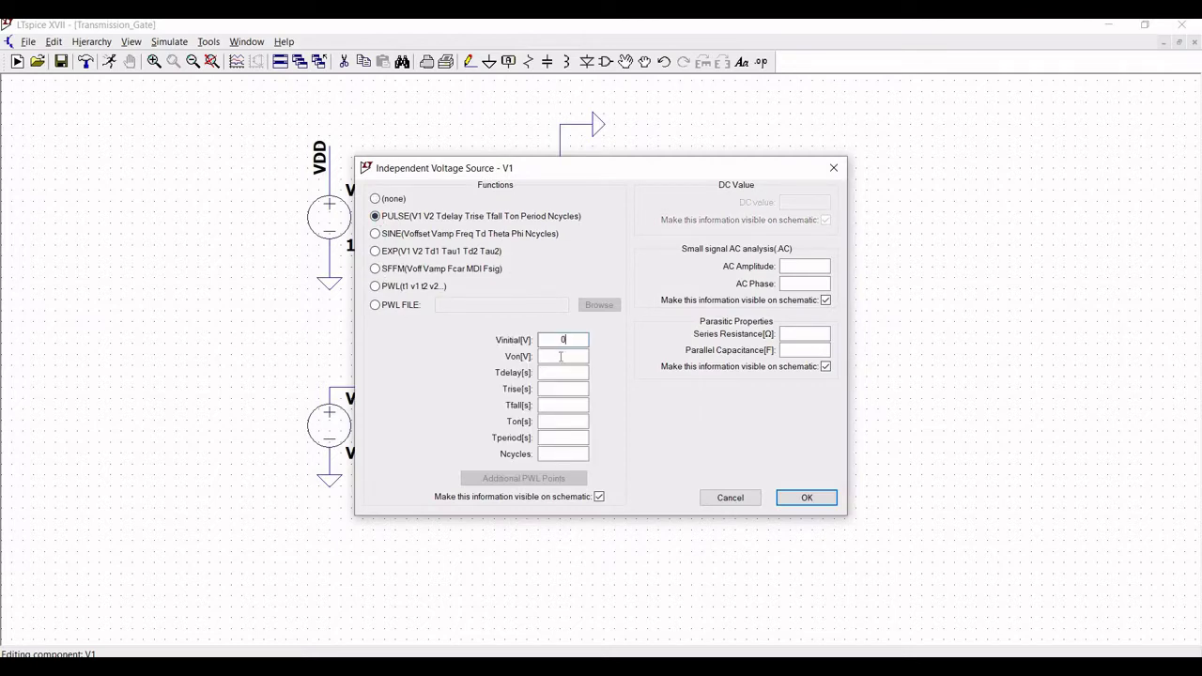
pyautogui.click(562, 357)
pyautogui.click(558, 375)
pyautogui.write('200p')
pyautogui.press('Tab')
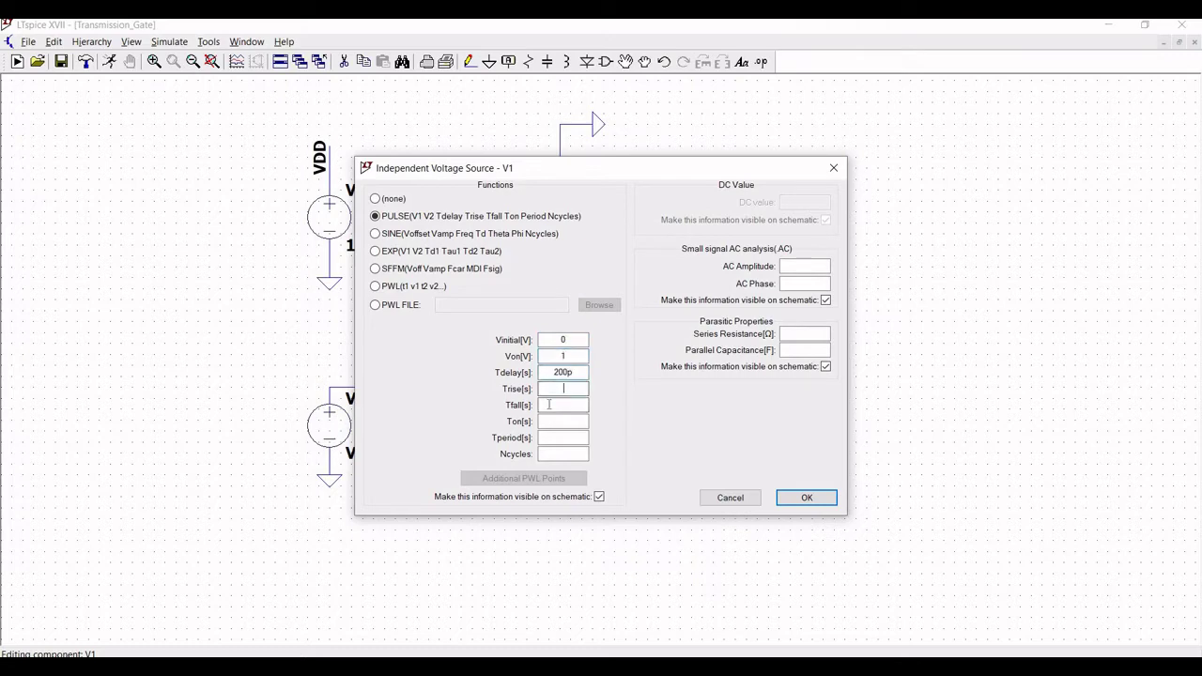
pyautogui.write('0')
pyautogui.press('Tab')
pyautogui.write('0')
pyautogui.press('Tab')
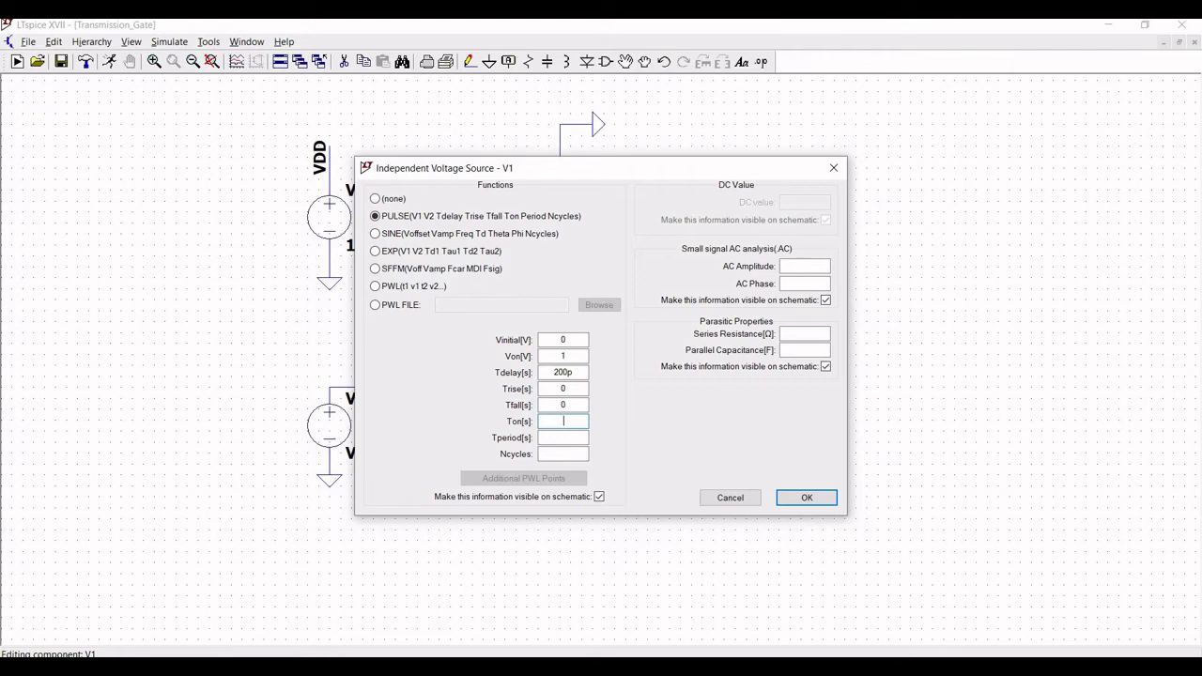
pyautogui.write('500p')
pyautogui.press('Tab')
pyautogui.write('3n')
pyautogui.click(803, 498)
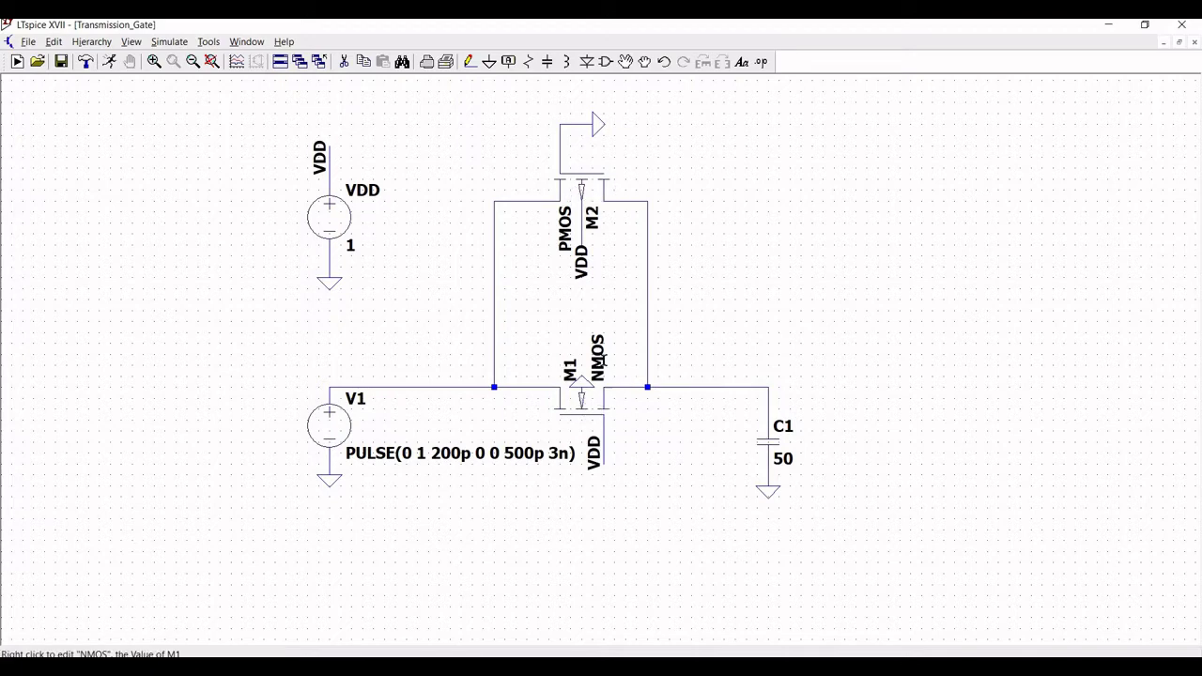
# Step: Open BSIM4_model.txt from M2's settings and copy the P_50n model name
pyautogui.rightClick(584, 186)
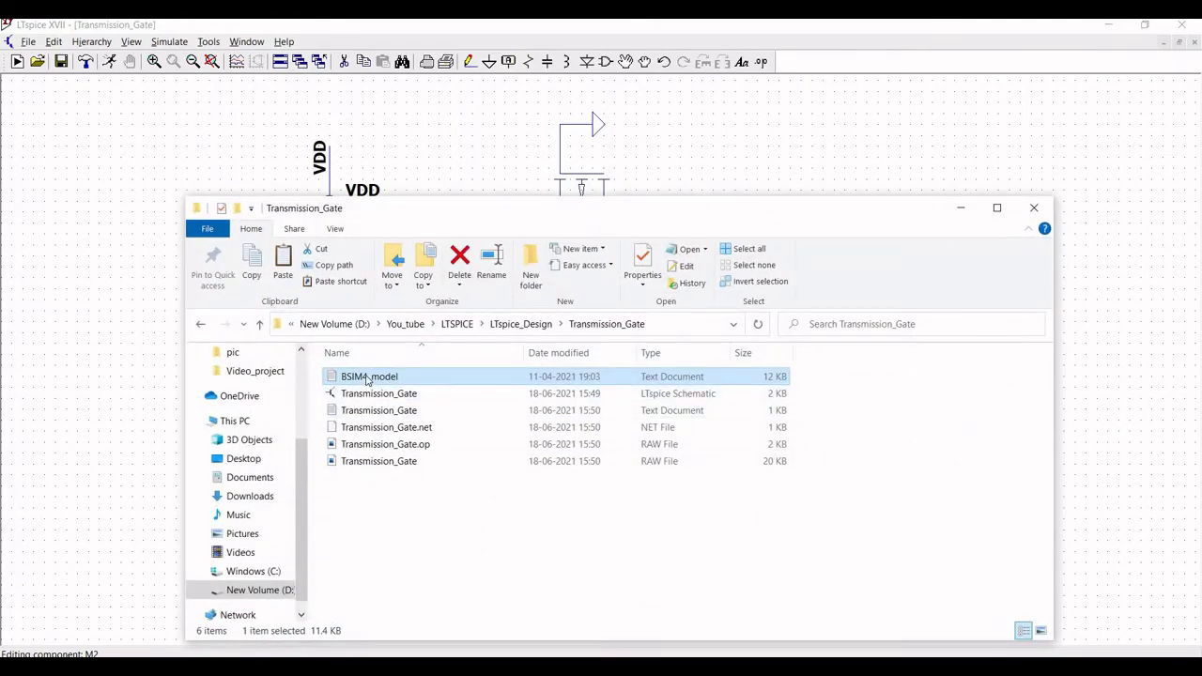
pyautogui.press('Return')
pyautogui.scroll(-6, 520, 298)
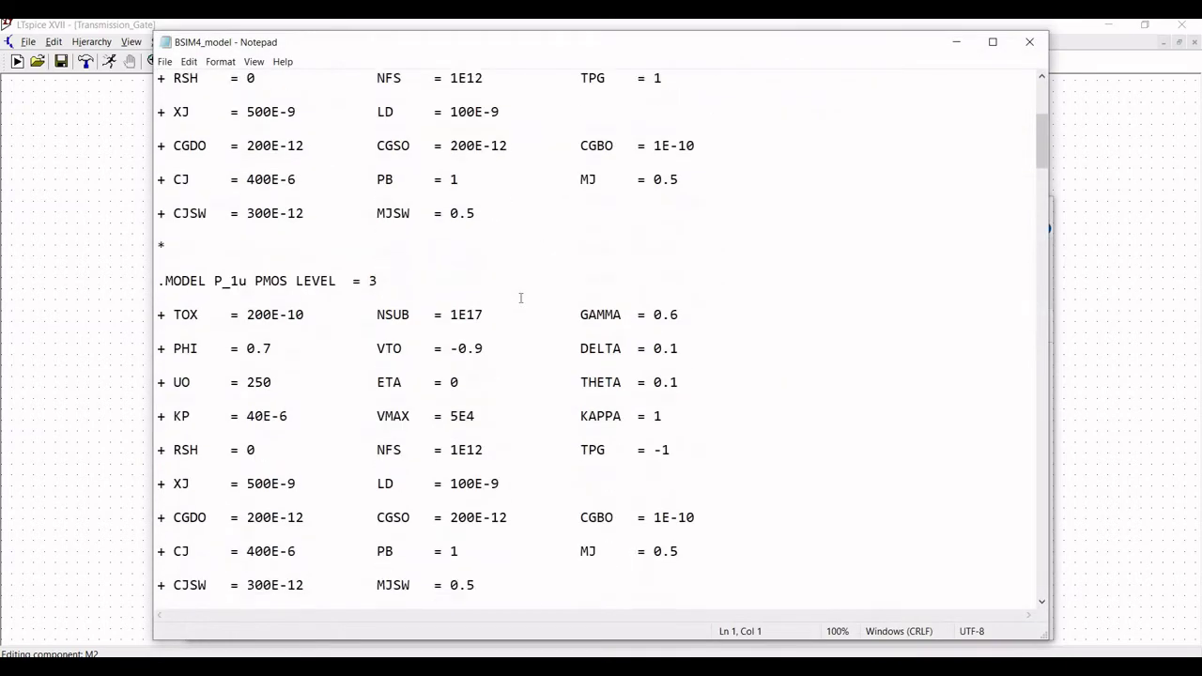
pyautogui.scroll(-3, 520, 298)
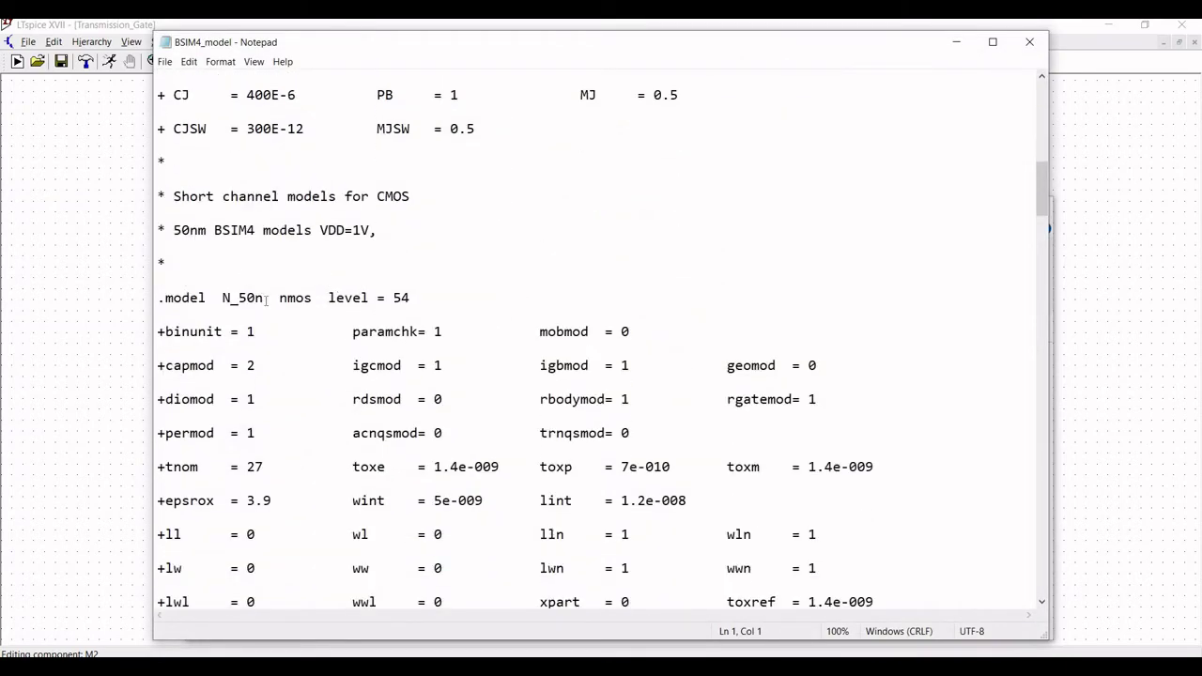
pyautogui.moveTo(263, 299); pyautogui.dragTo(221, 308)
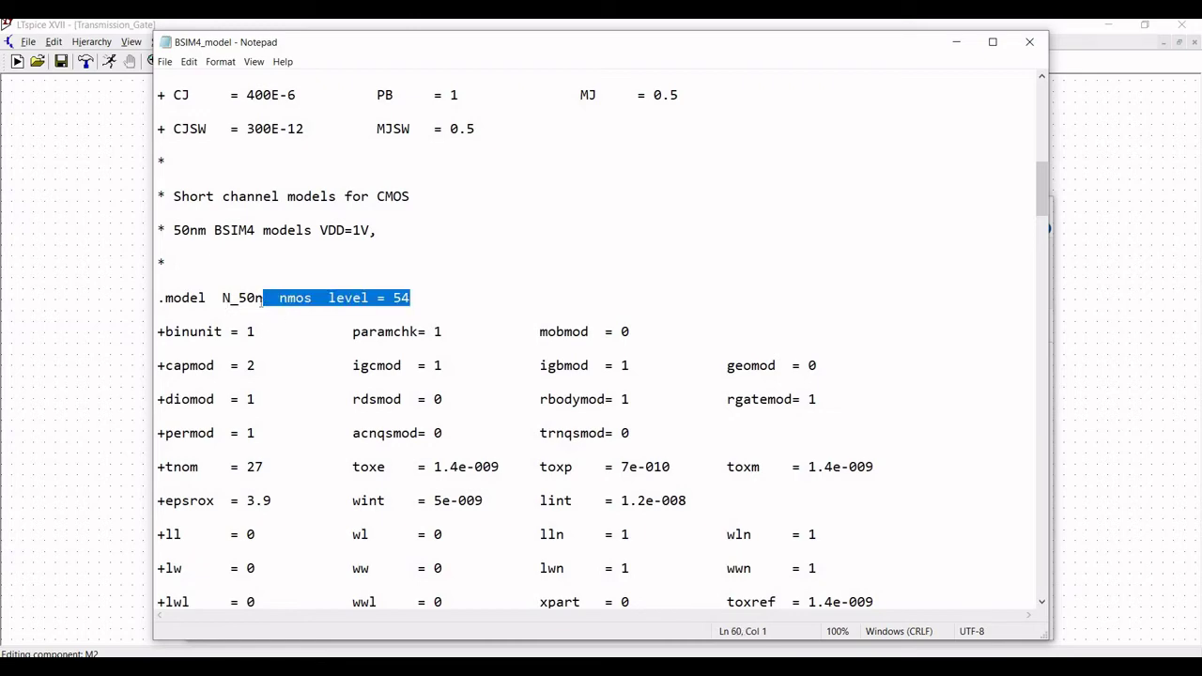
pyautogui.click(306, 320)
pyautogui.scroll(-9, 305, 319)
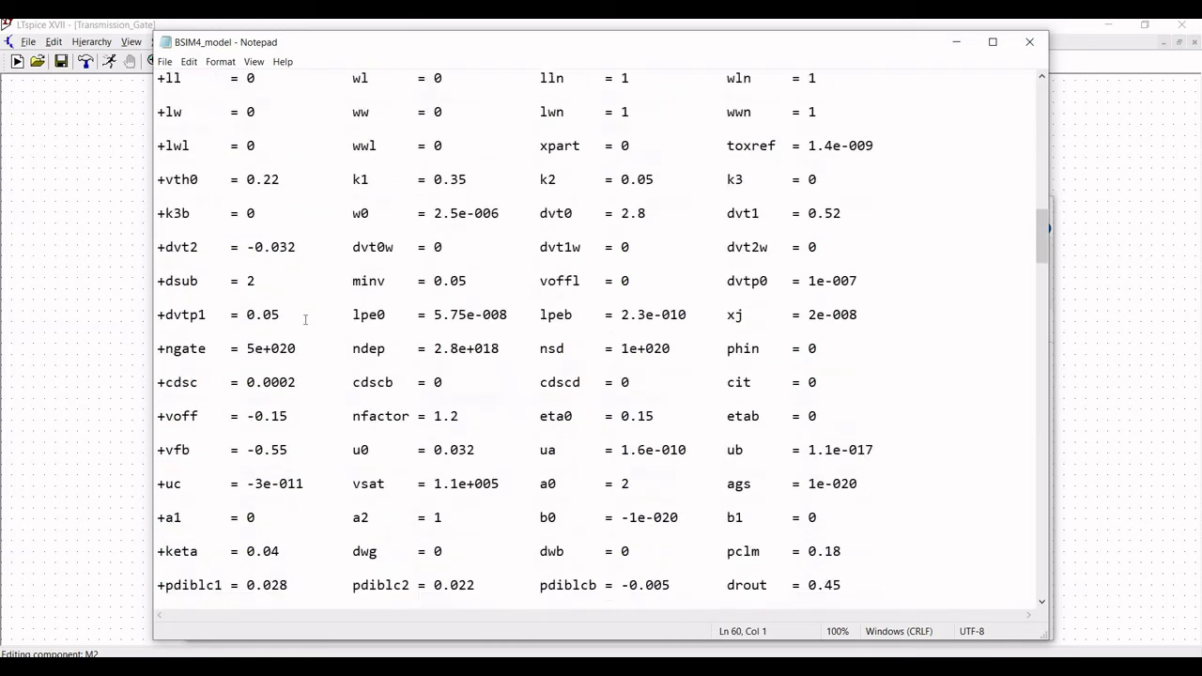
pyautogui.scroll(-7, 306, 319)
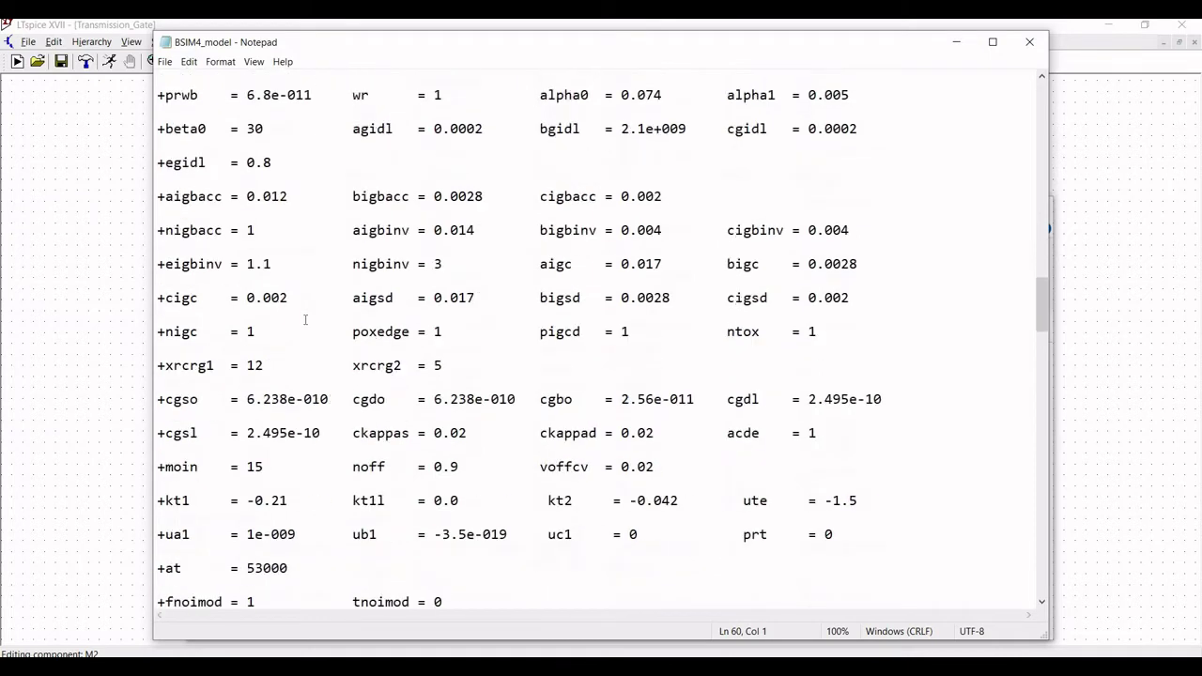
pyautogui.scroll(-2, 306, 321)
pyautogui.scroll(-11, 305, 321)
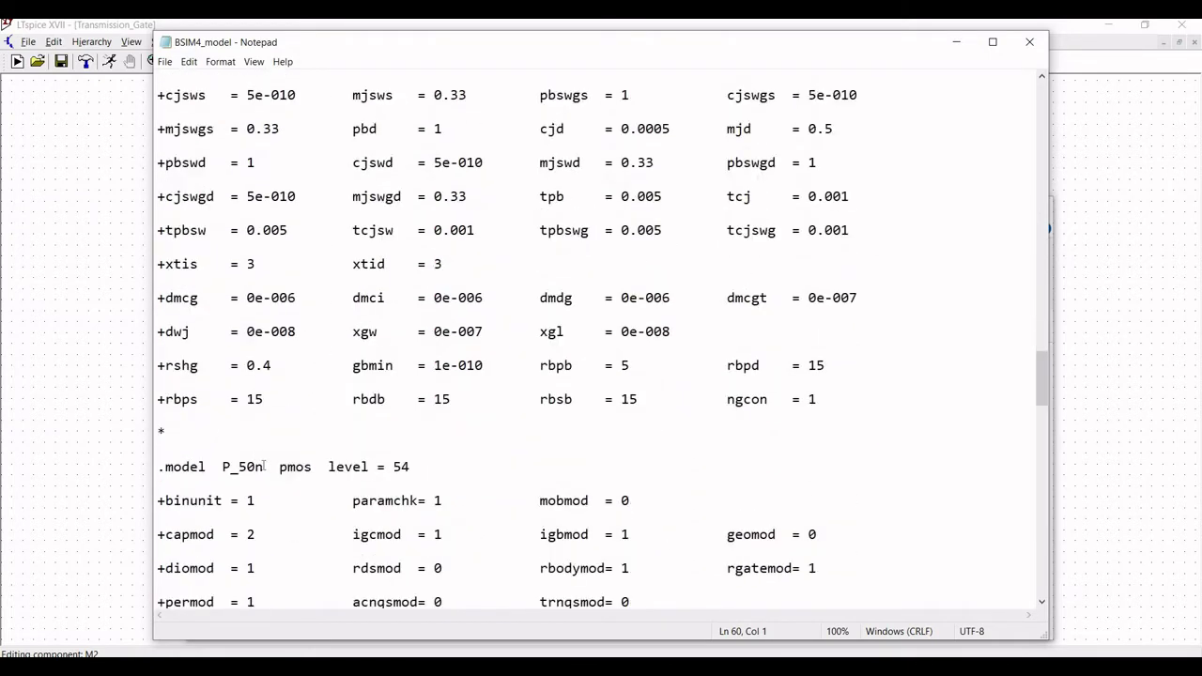
pyautogui.moveTo(264, 467); pyautogui.dragTo(223, 466)
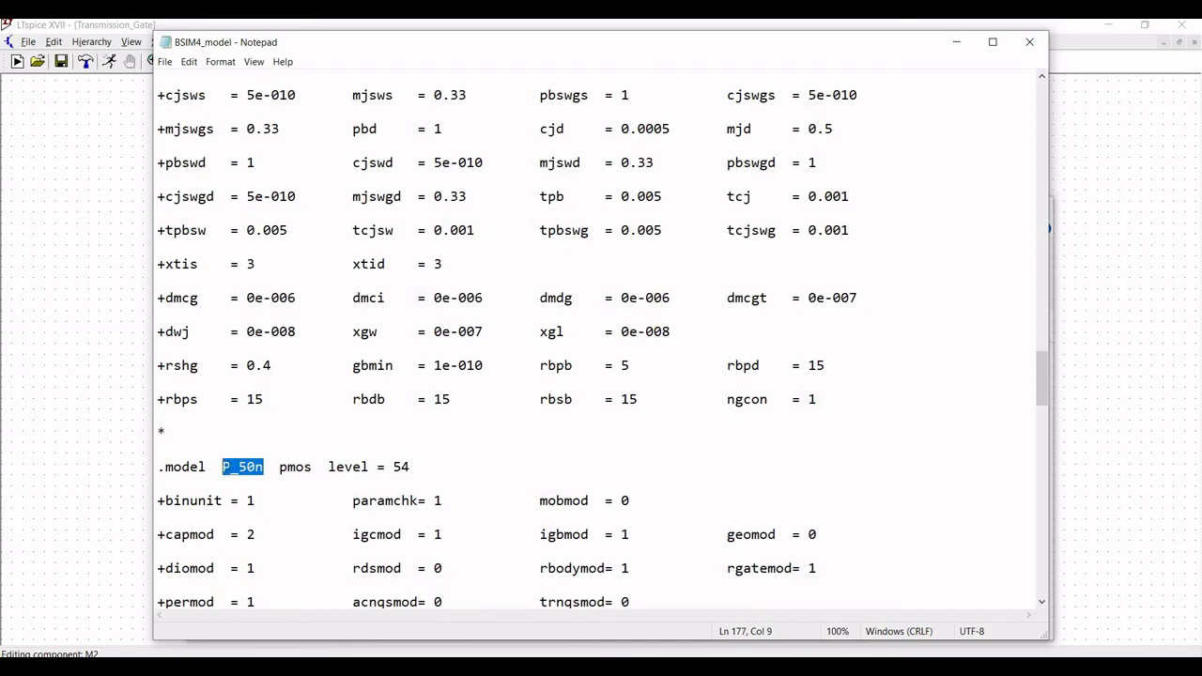
pyautogui.rightClick(230, 469)
pyautogui.click(281, 301)
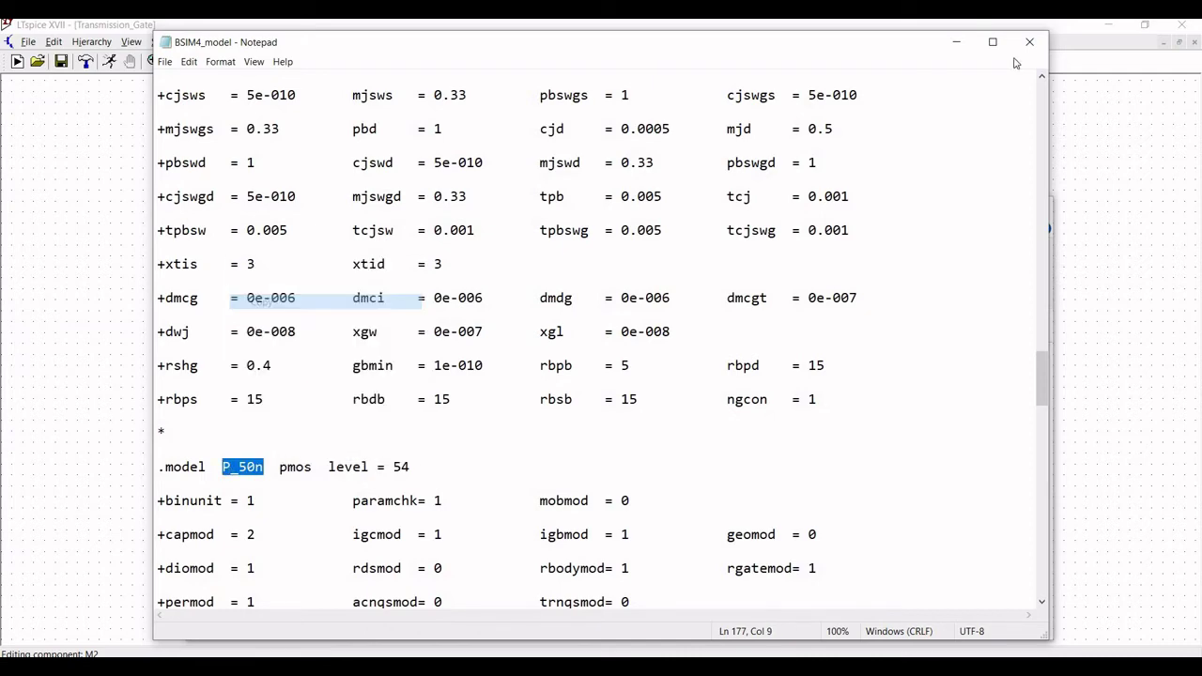
# Step: Set M2 to model P_50n with length 50n and width 1u
pyautogui.click(957, 42)
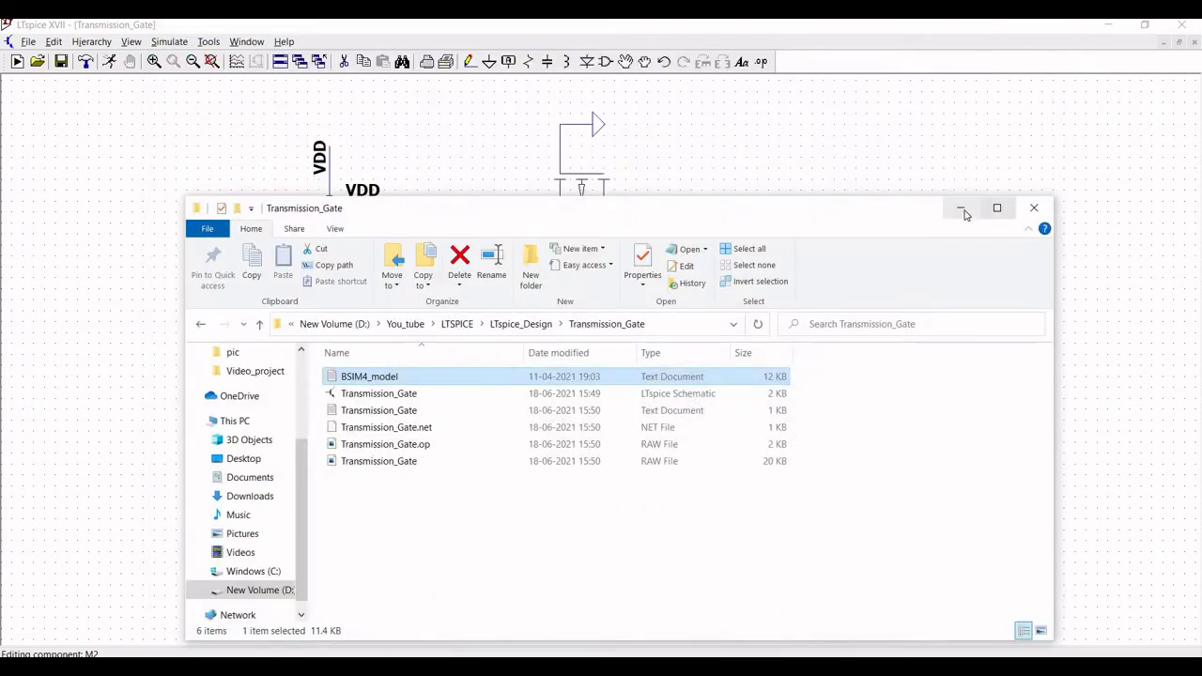
pyautogui.click(960, 208)
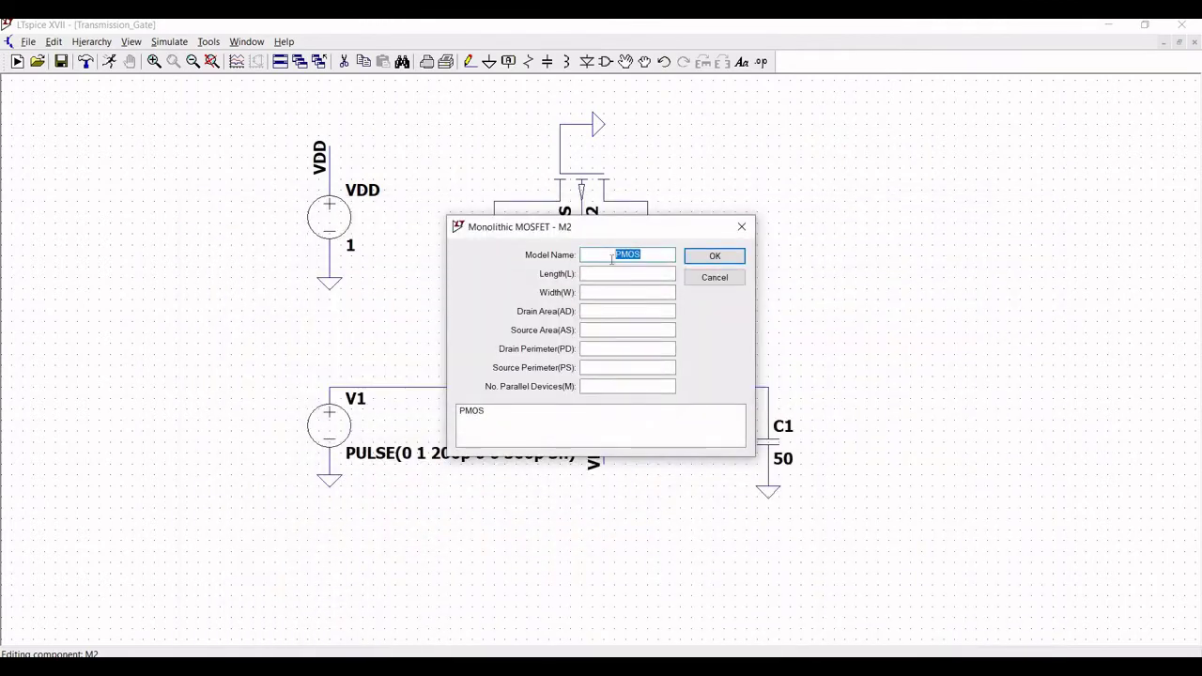
pyautogui.hotkey('ctrl', 'v')
pyautogui.click(627, 273)
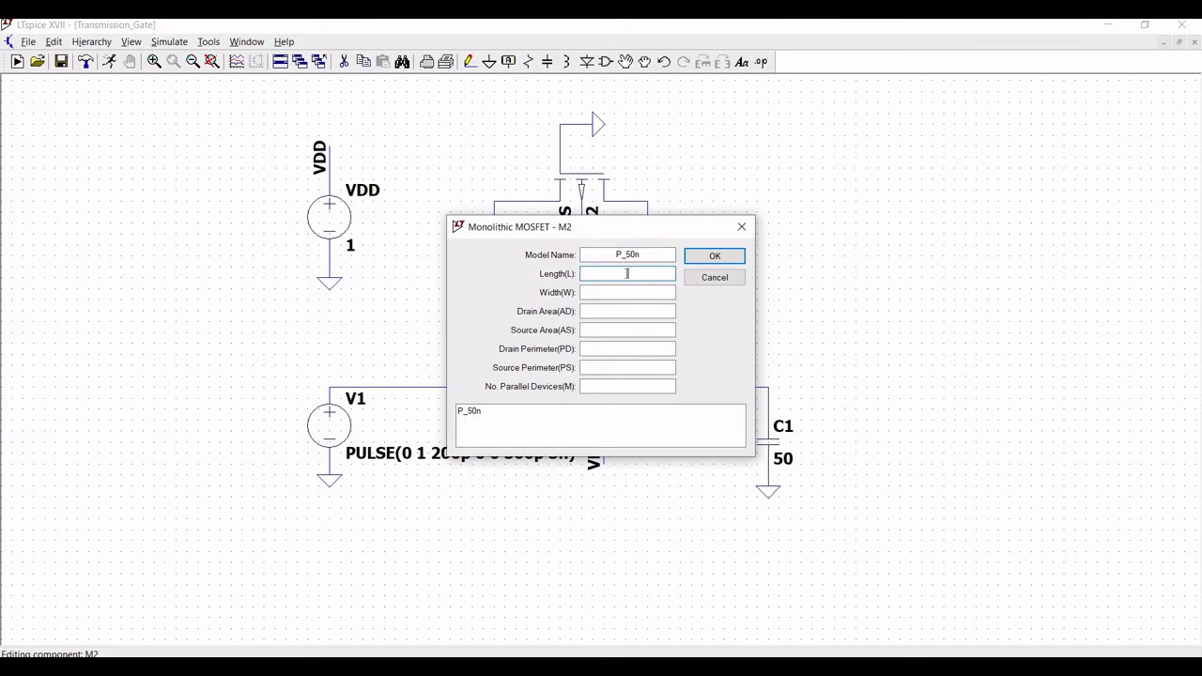
pyautogui.write('50n')
pyautogui.click(640, 293)
pyautogui.write('1u')
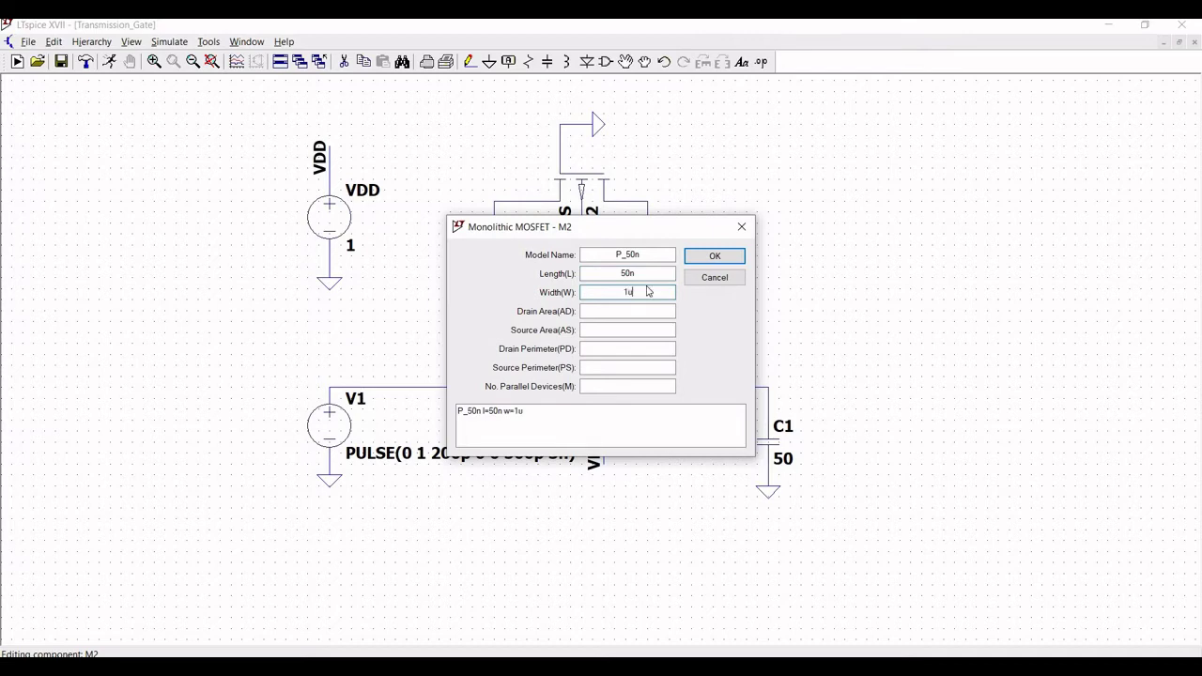
pyautogui.click(702, 257)
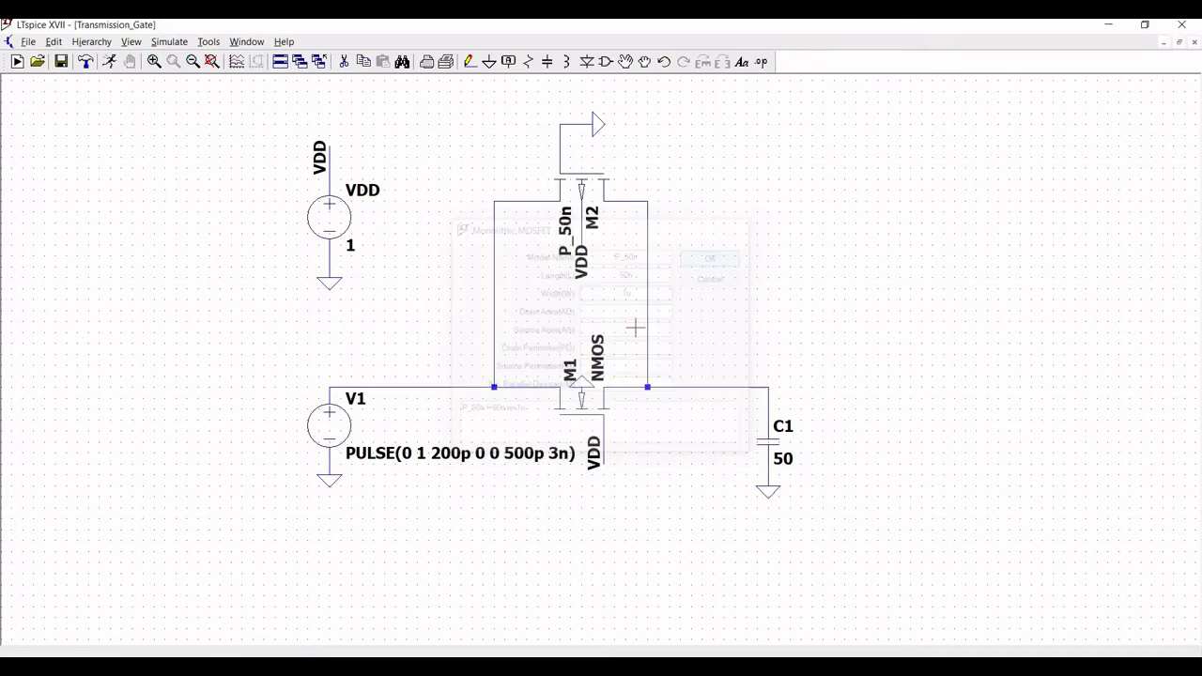
# Step: Copy the N_50n model name from the BSIM4 model file for transistor M1
pyautogui.rightClick(591, 390)
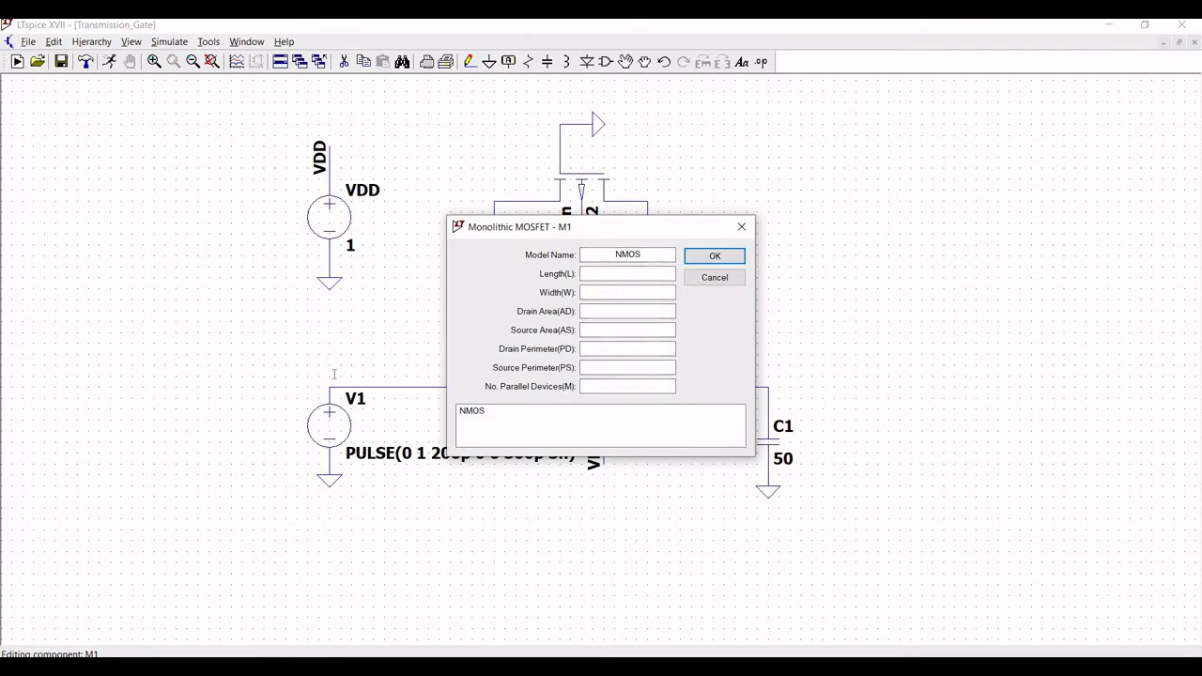
pyautogui.hotkey('alt', 'Tab')
pyautogui.scroll(13, 259, 332)
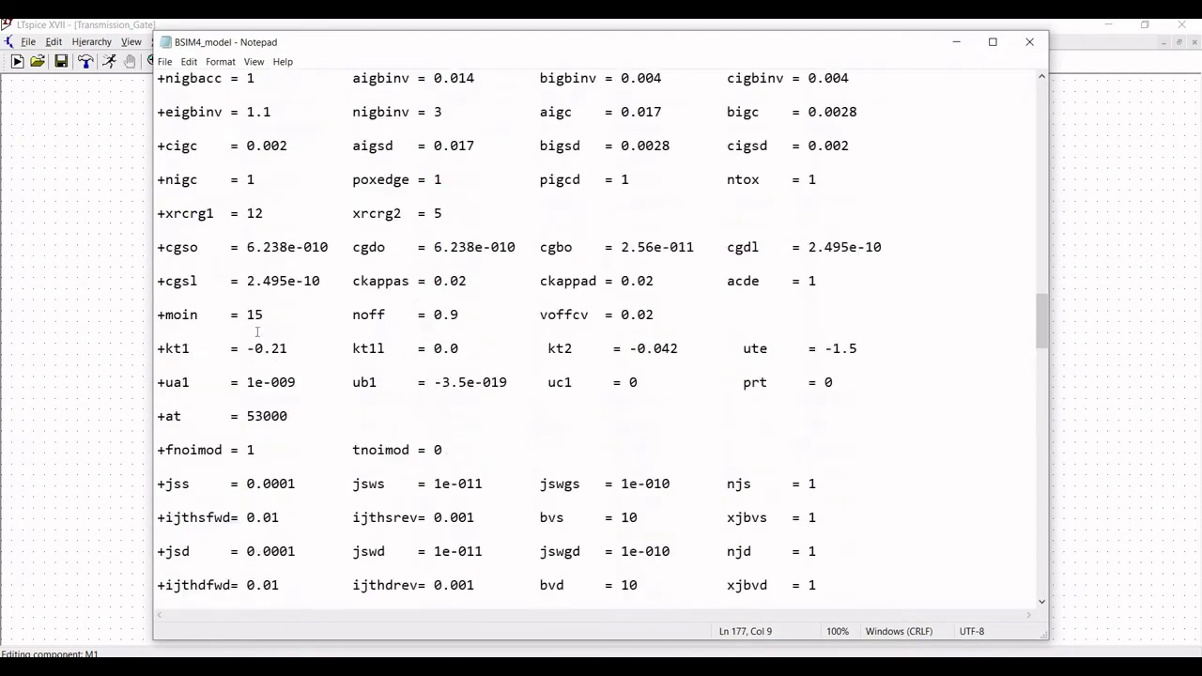
pyautogui.scroll(13, 258, 332)
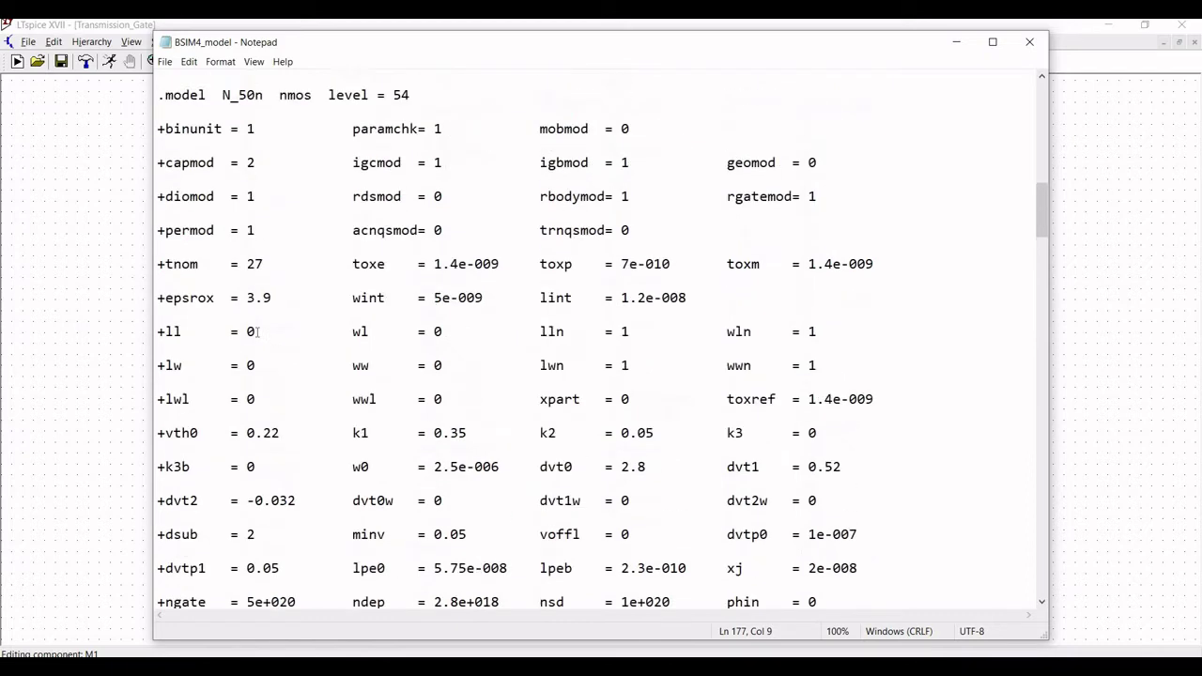
pyautogui.moveTo(271, 247); pyautogui.dragTo(226, 248)
pyautogui.rightClick(232, 250)
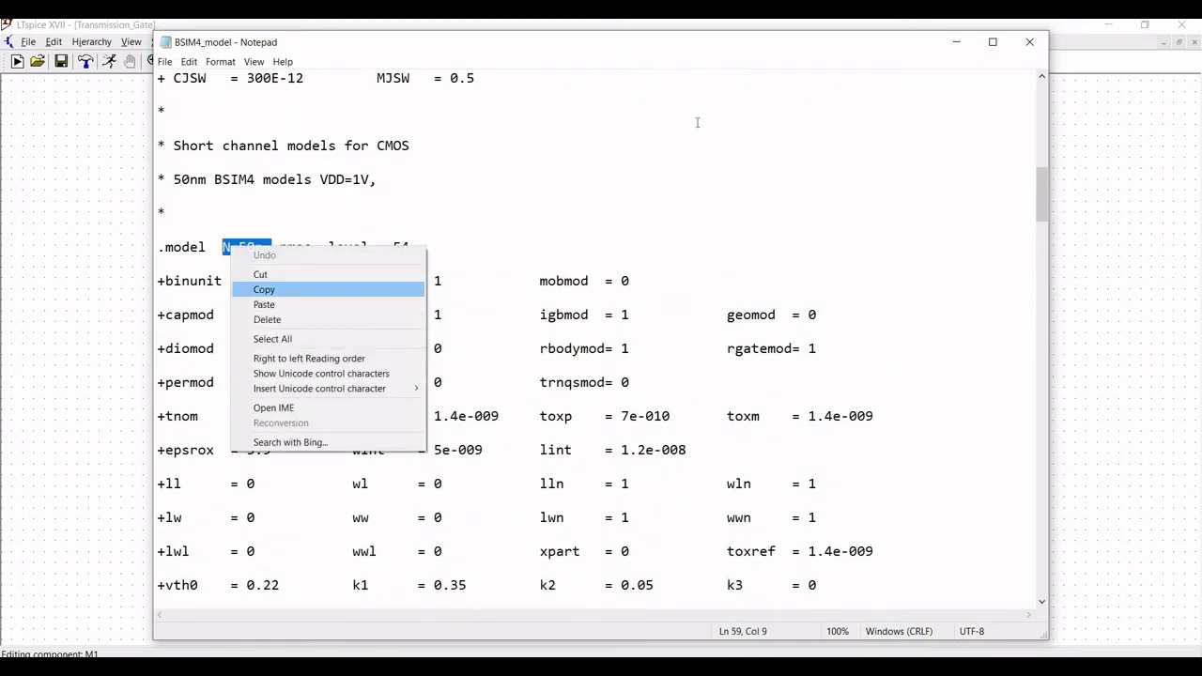
pyautogui.click(264, 292)
# Step: Replace M1's NMOS model with N_50n, keeping length 50n and setting width 500
pyautogui.click(957, 41)
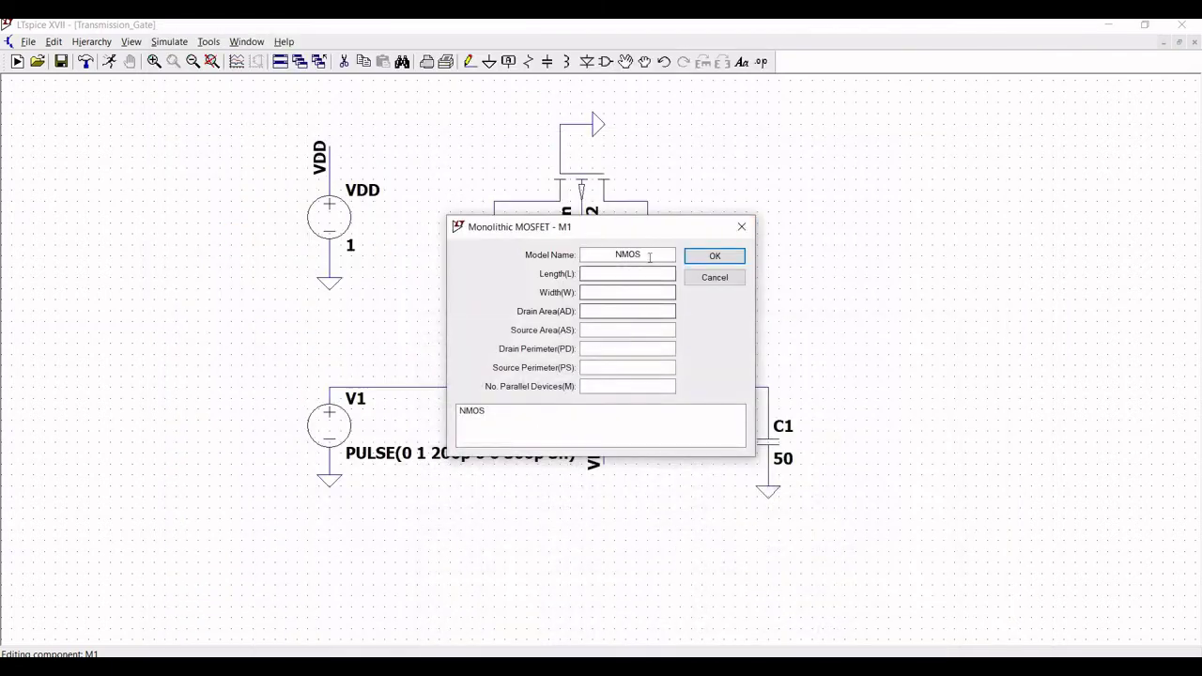
pyautogui.moveTo(643, 254); pyautogui.dragTo(606, 269)
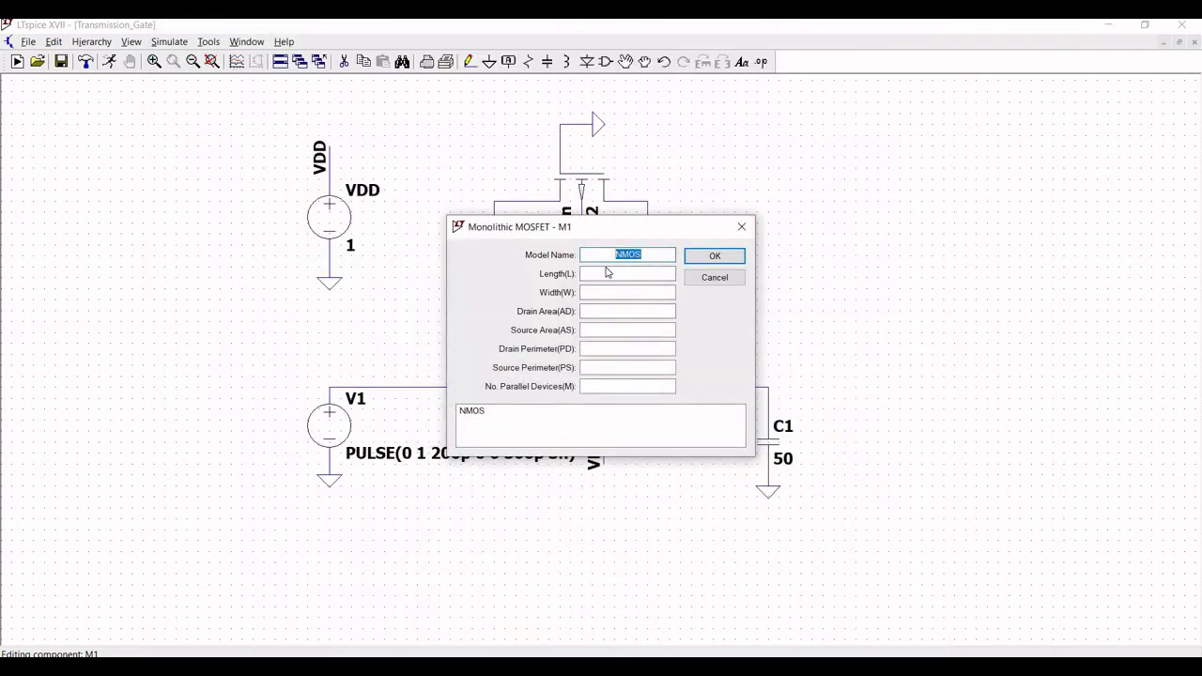
pyautogui.hotkey('ctrl', 'v')
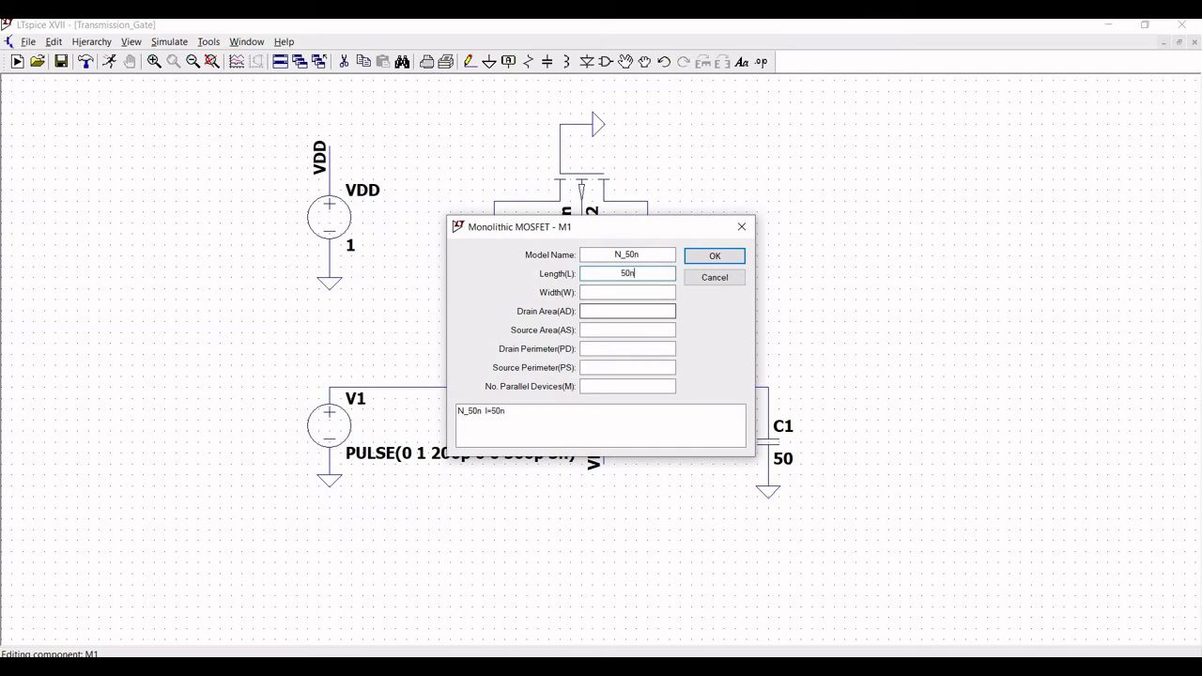
pyautogui.click(630, 288)
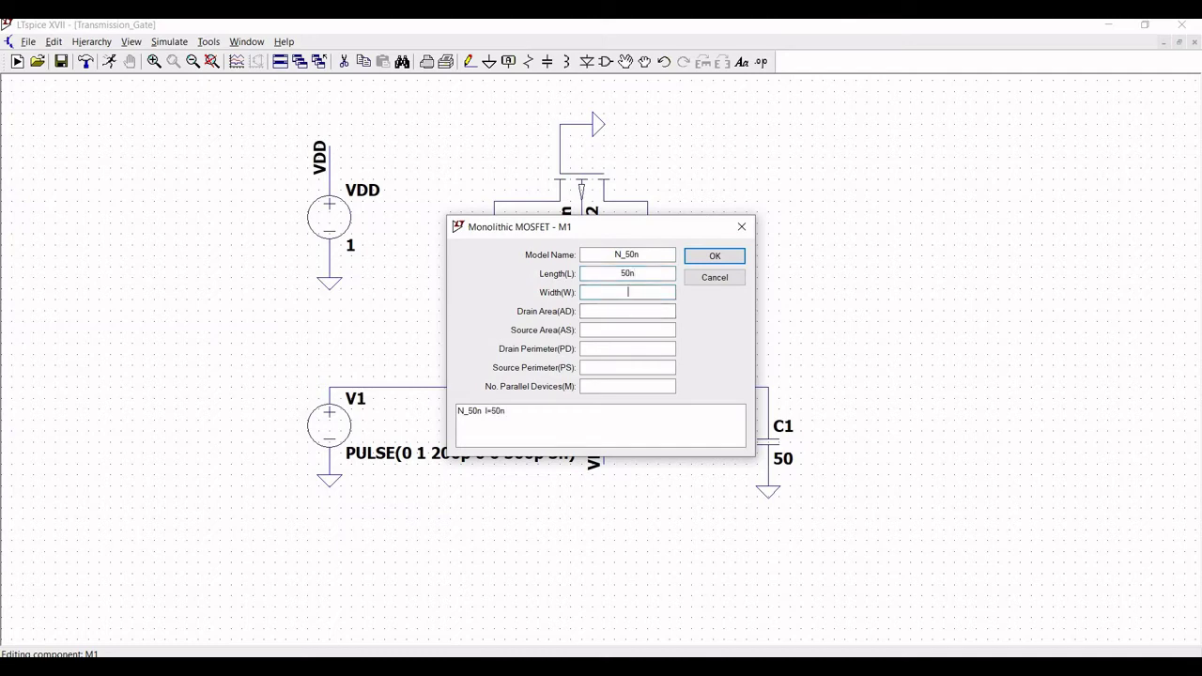
pyautogui.write('500n')
pyautogui.click(706, 263)
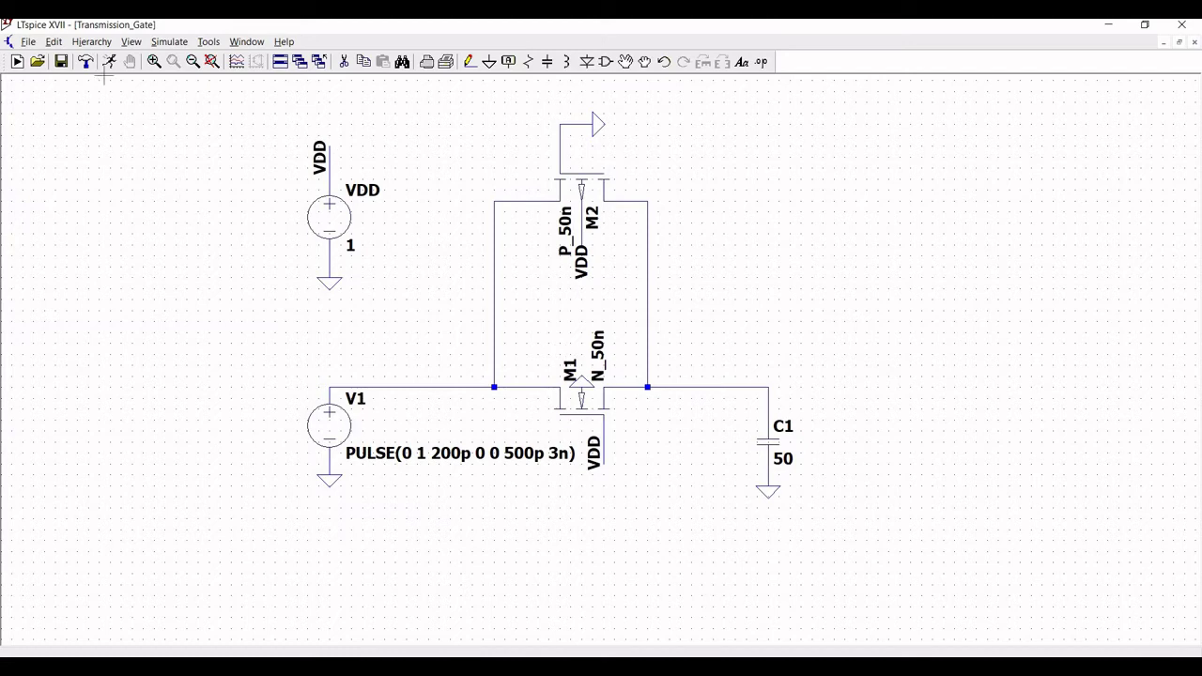
# Step: Place a '.include BSIM4_model.txt' SPICE directive below the transmission-gate circuit
pyautogui.click(56, 44)
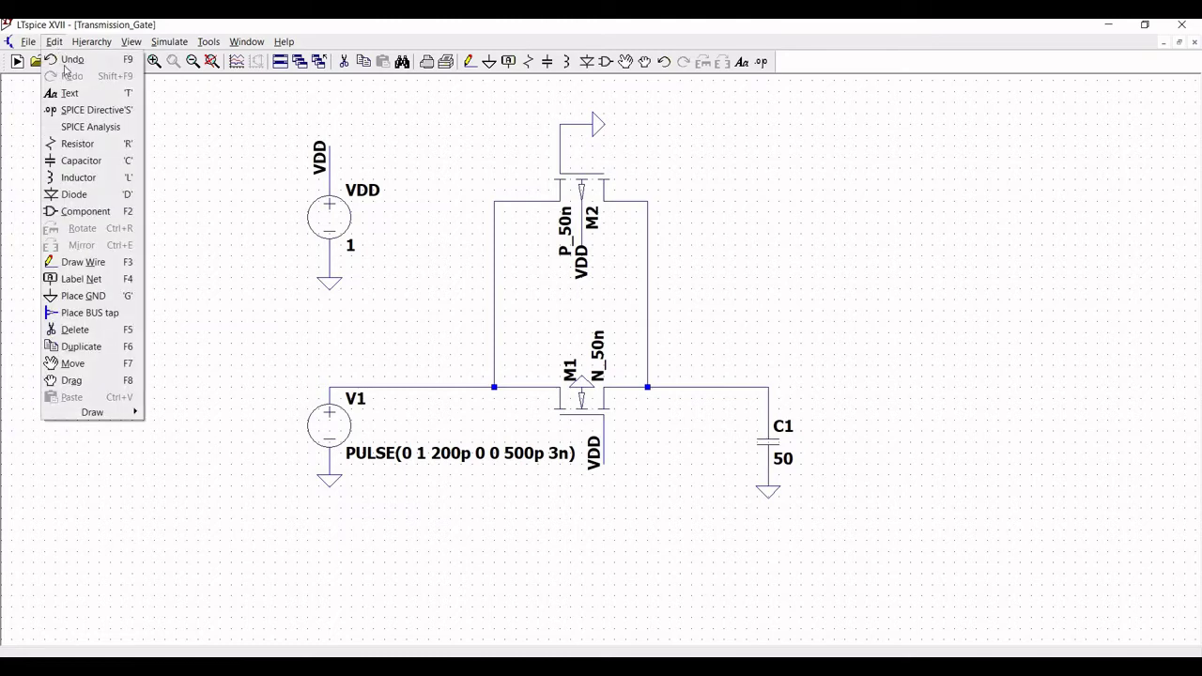
pyautogui.click(79, 112)
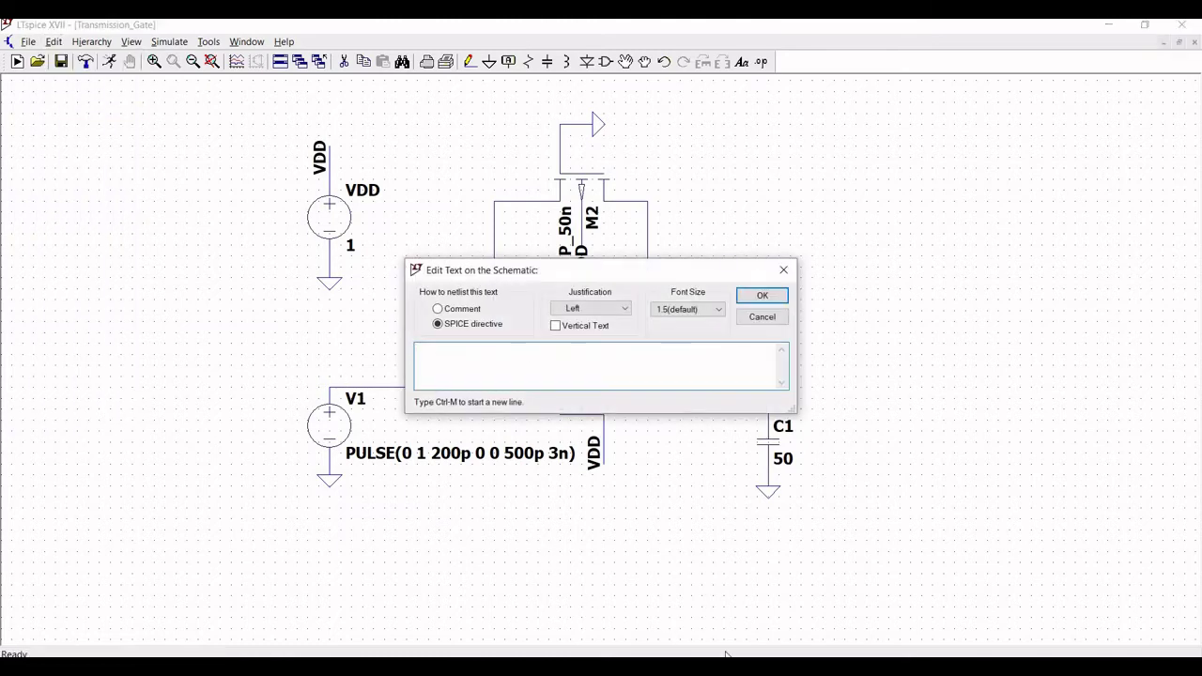
pyautogui.hotkey('alt', 'Tab')
pyautogui.hotkey('alt', 'Tab')
pyautogui.write('.include BSIM4_model.txt')
pyautogui.click(762, 296)
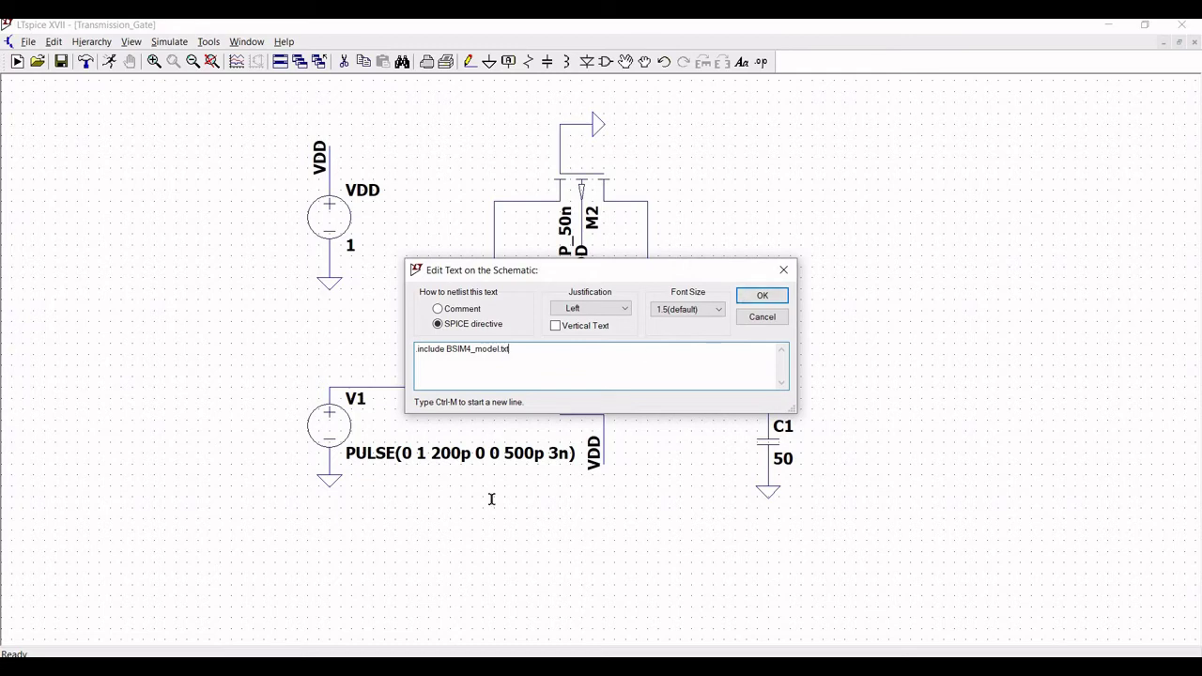
pyautogui.click(432, 567)
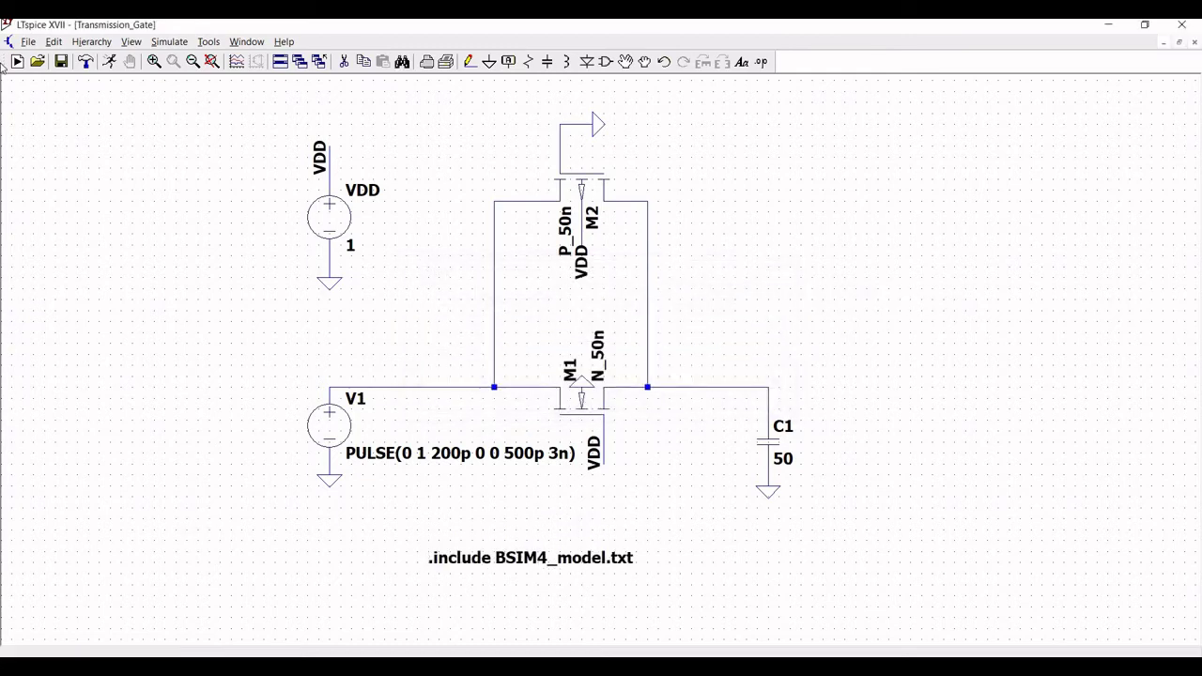
# Step: Add a '.tran 1n' transient analysis directive just above the .include line
pyautogui.click(54, 42)
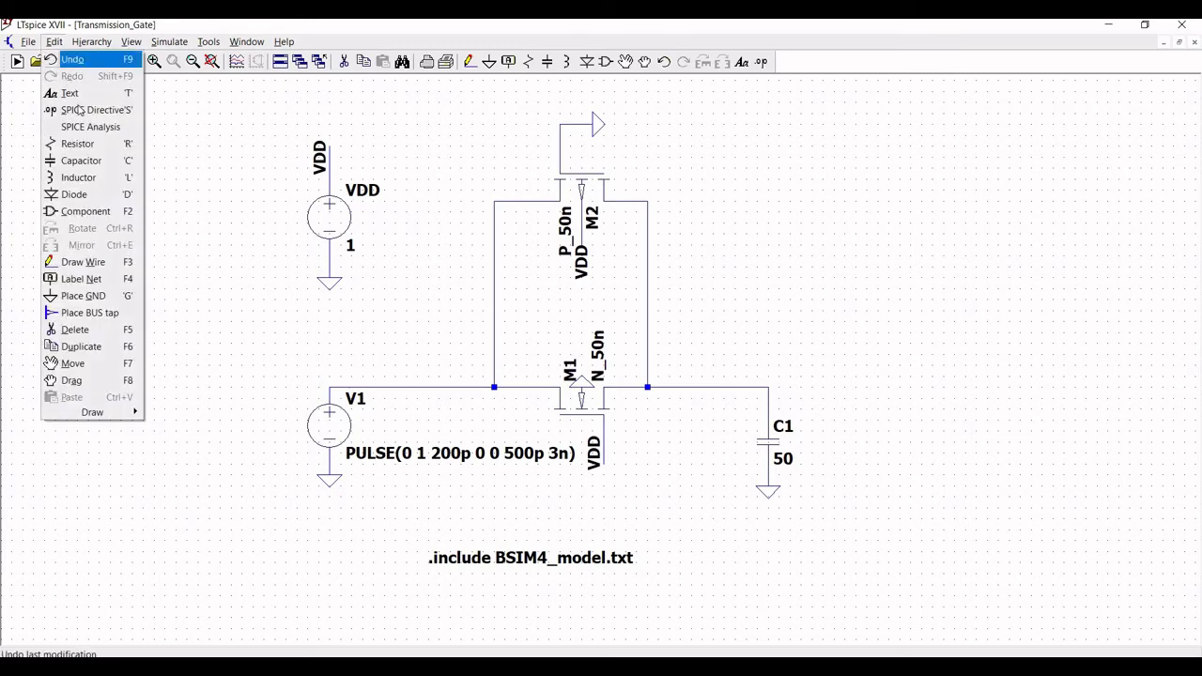
pyautogui.press('Return')
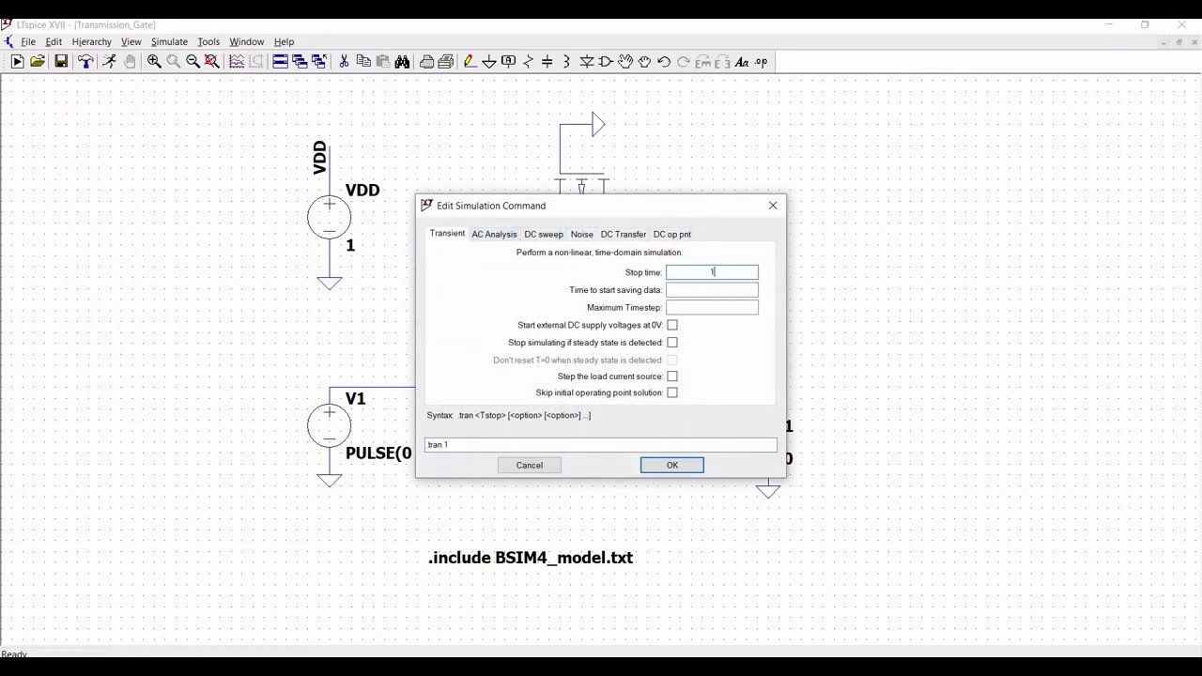
pyautogui.write('1n')
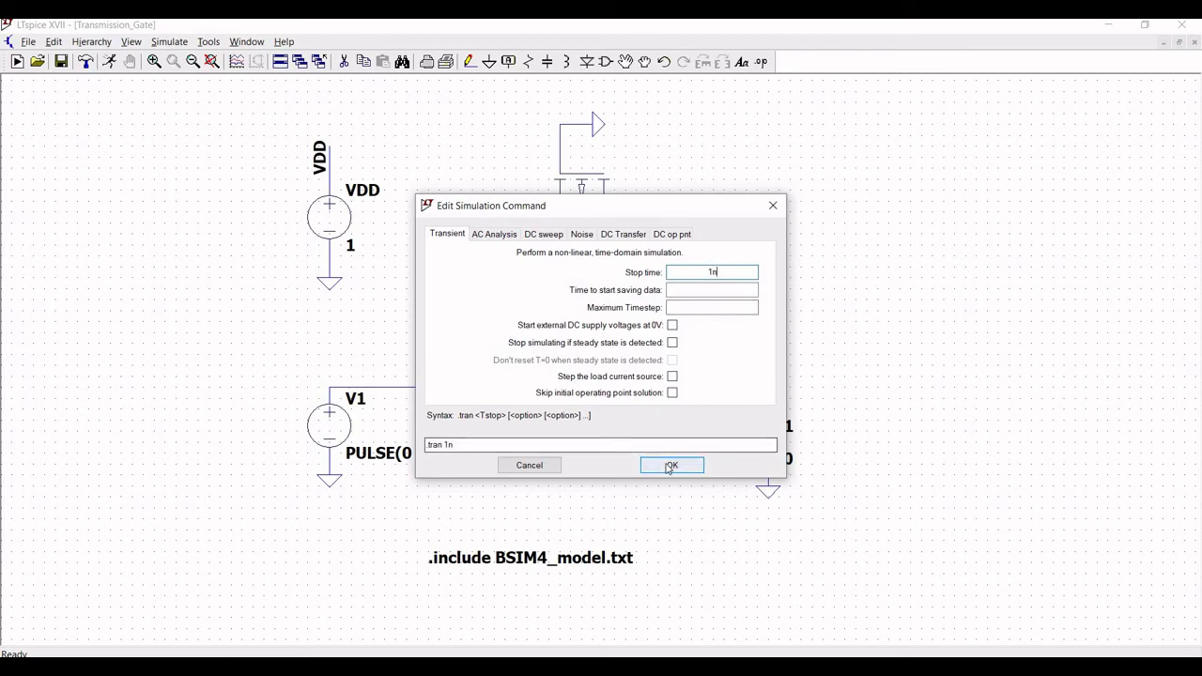
pyautogui.click(671, 466)
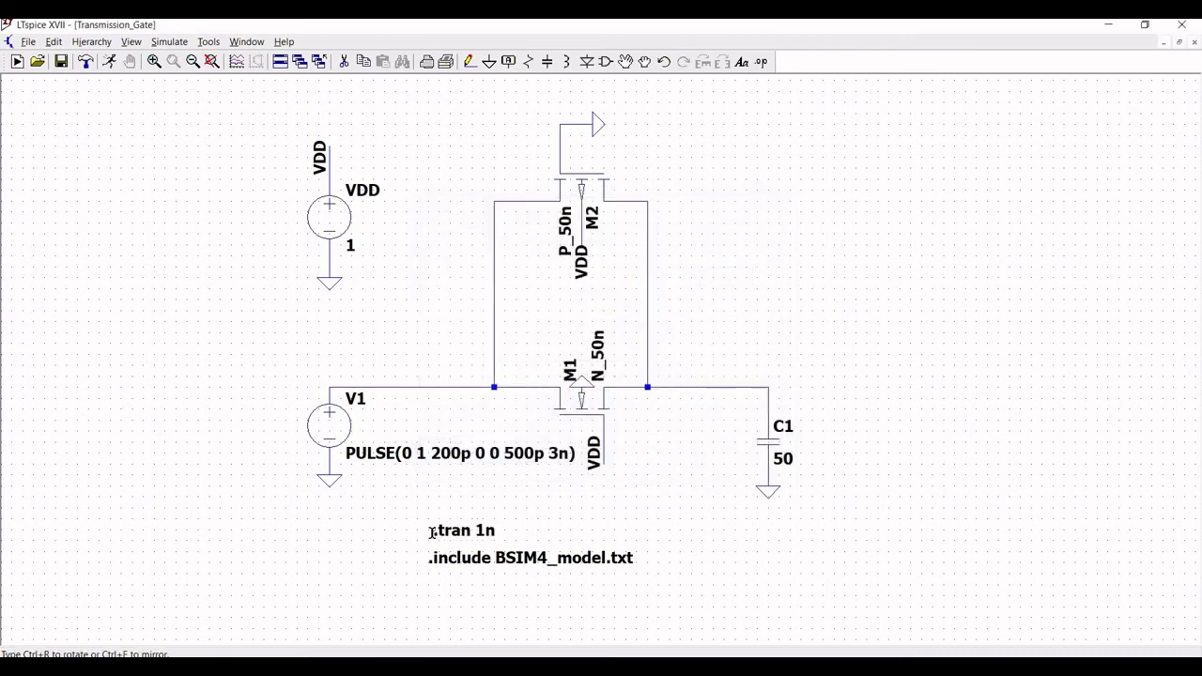
pyautogui.click(433, 535)
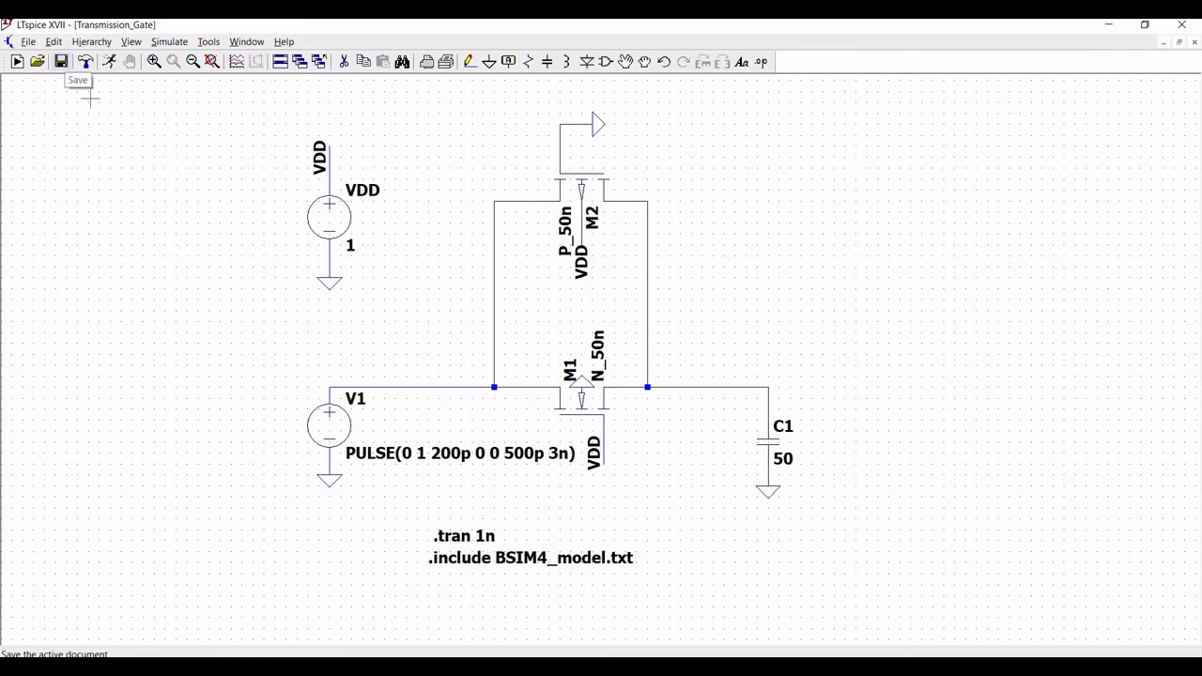
# Step: Change capacitor C1's capacitance from 50 to 50f
pyautogui.hotkey('alt', 'Tab')
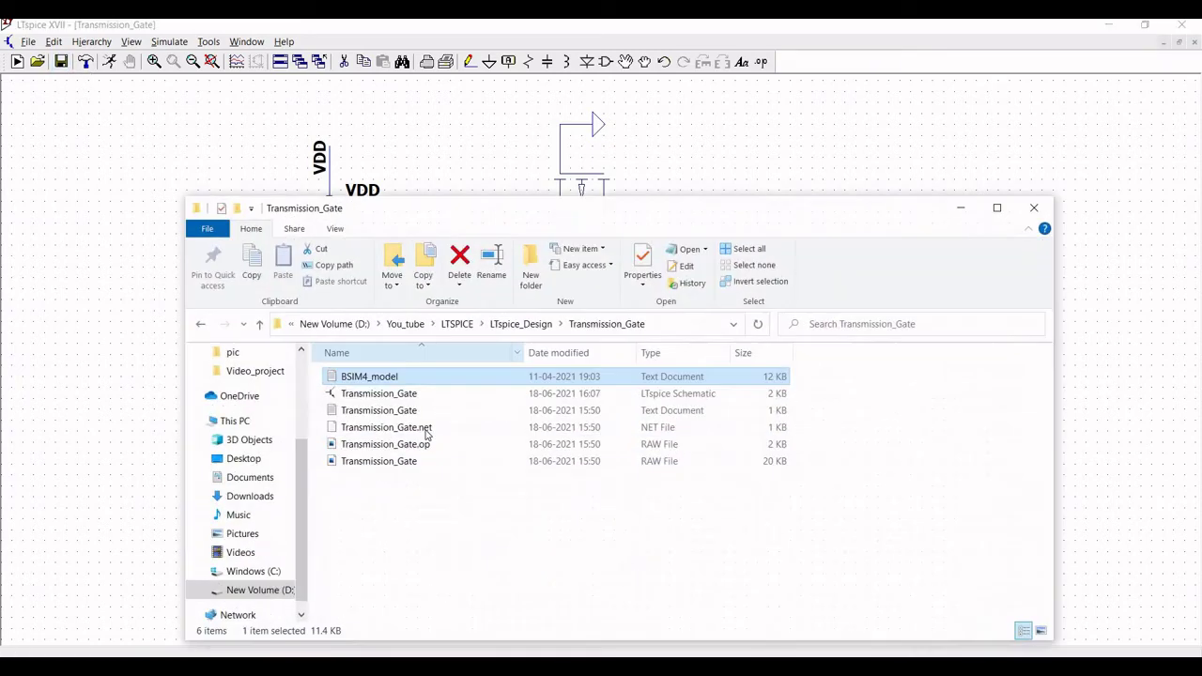
pyautogui.click(951, 209)
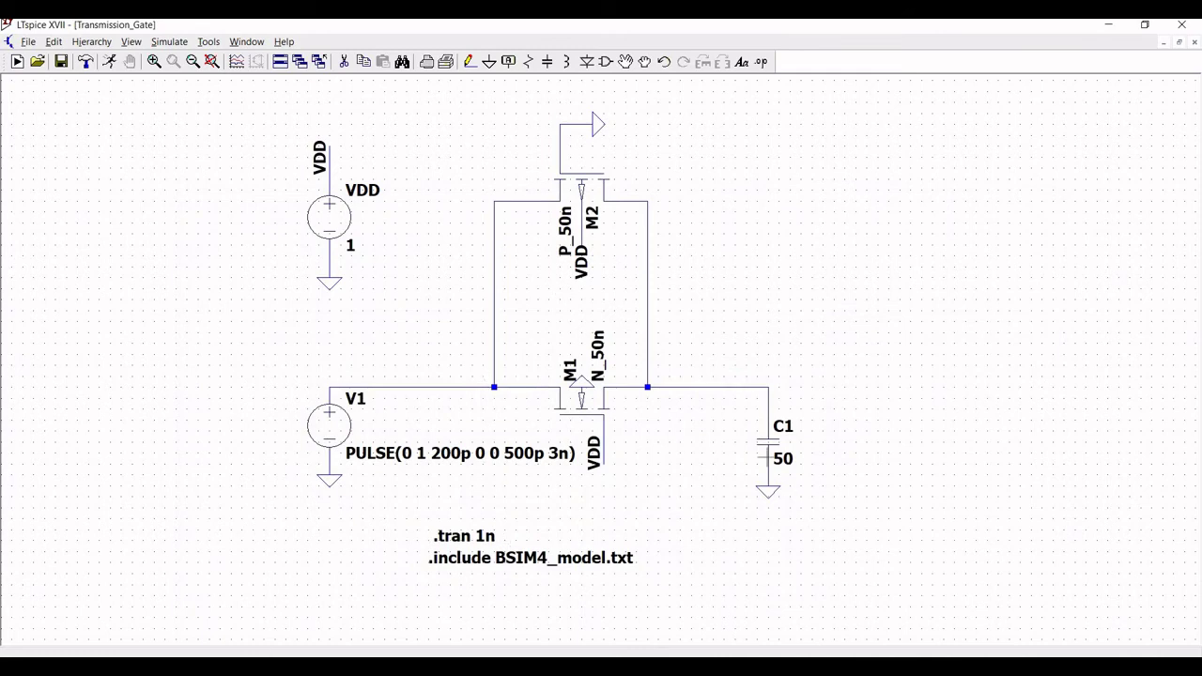
pyautogui.rightClick(770, 444)
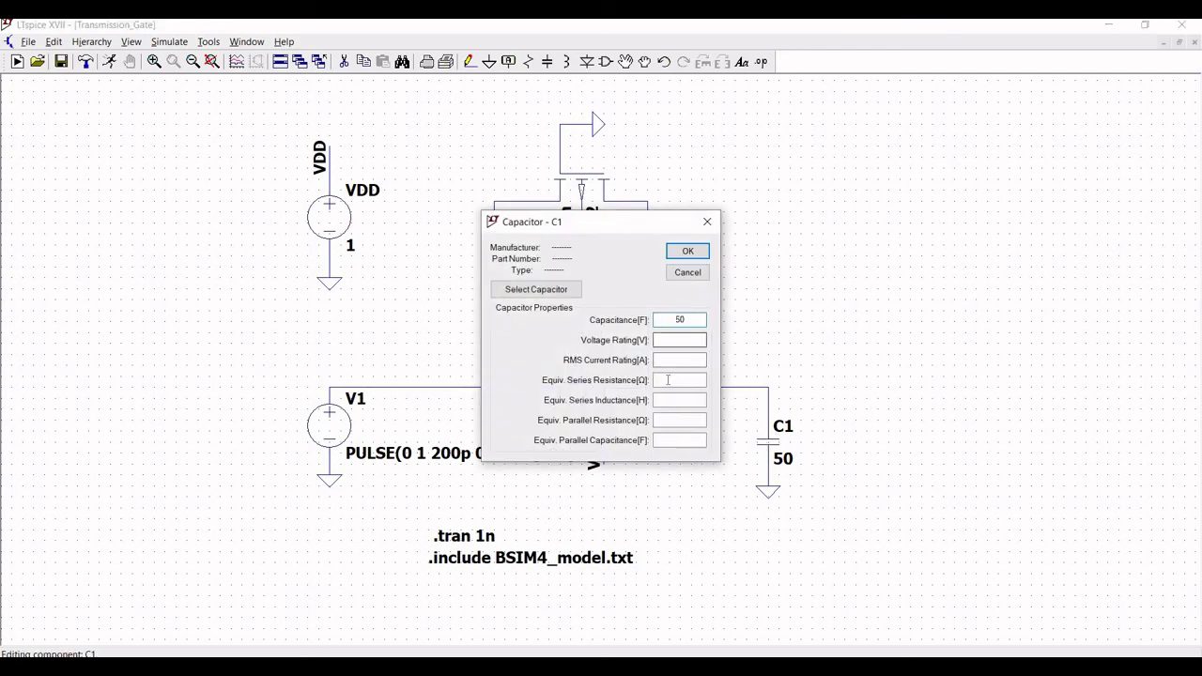
pyautogui.click(698, 318)
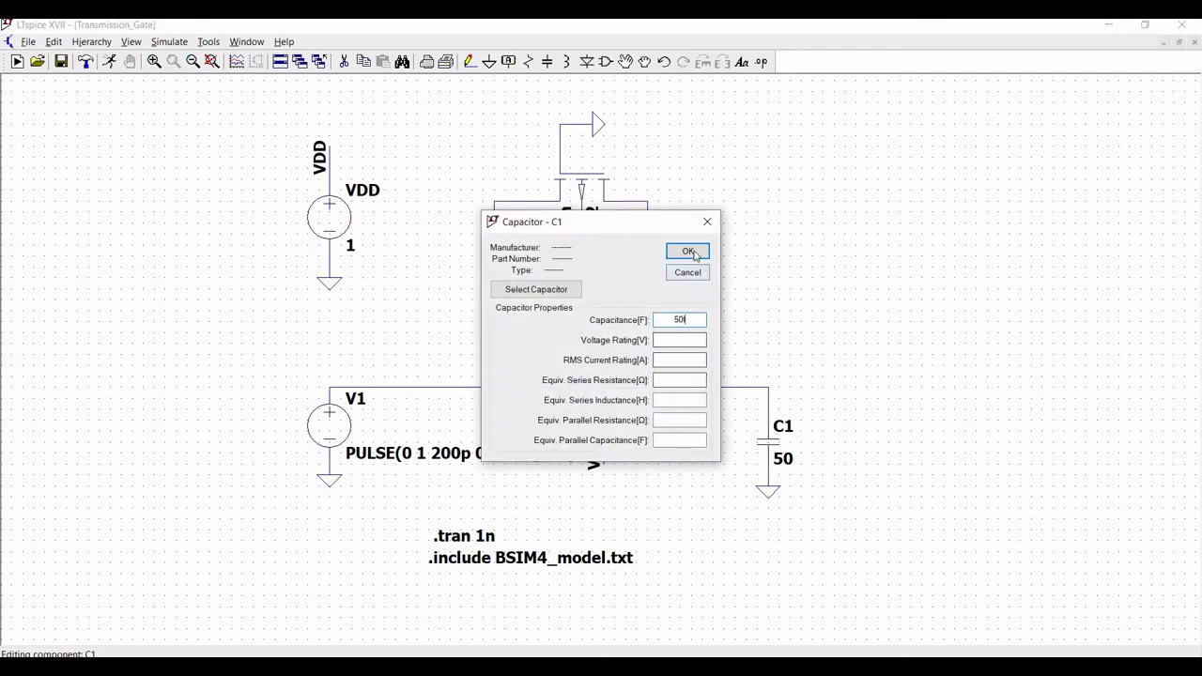
pyautogui.write('f')
pyautogui.press('Return')
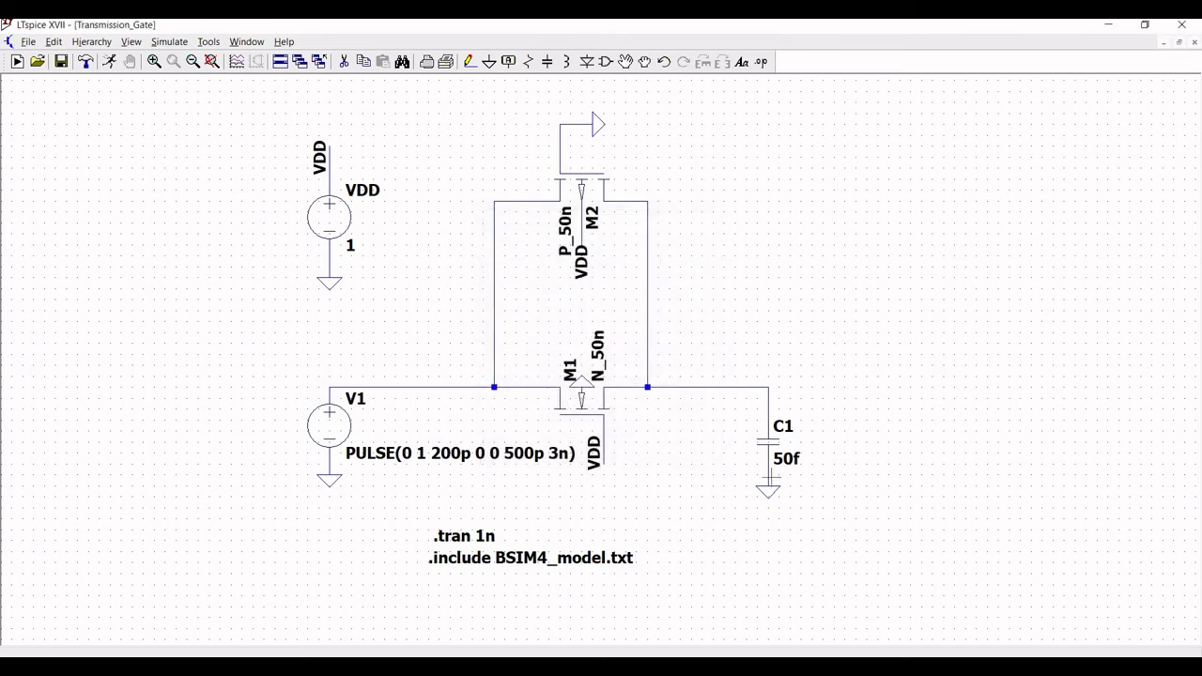
# Step: Run the 1 ns transient simulation and probe the input V(n001) and output V(n002) wires
pyautogui.click(109, 62)
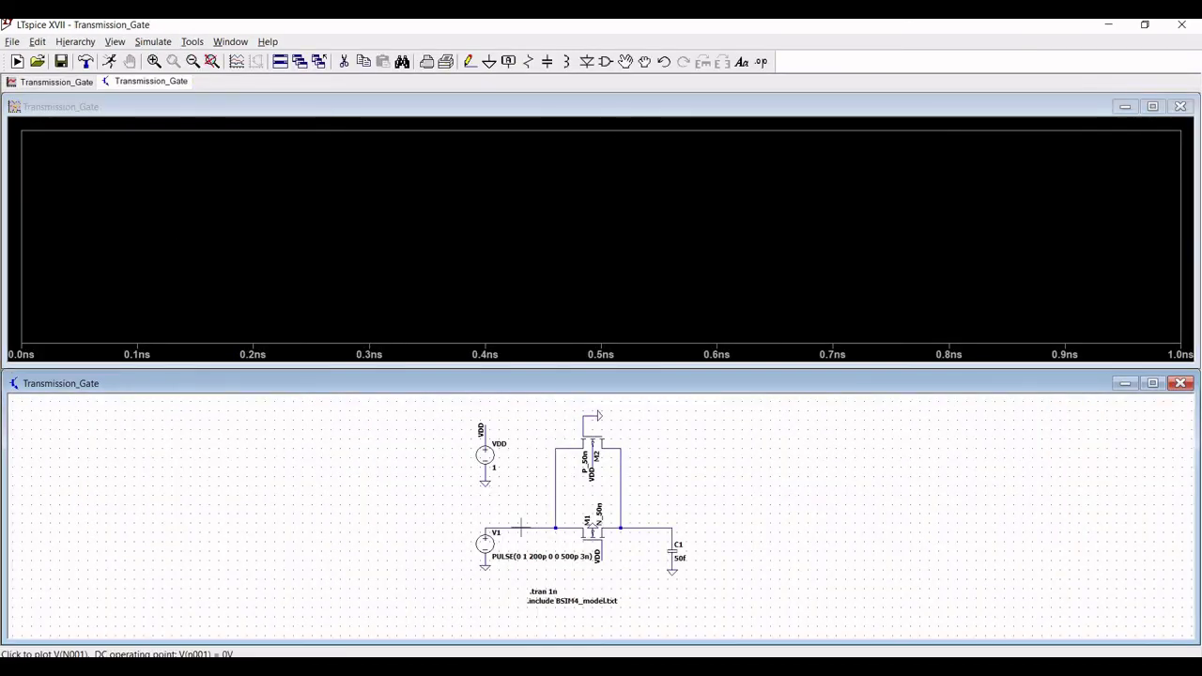
pyautogui.click(526, 526)
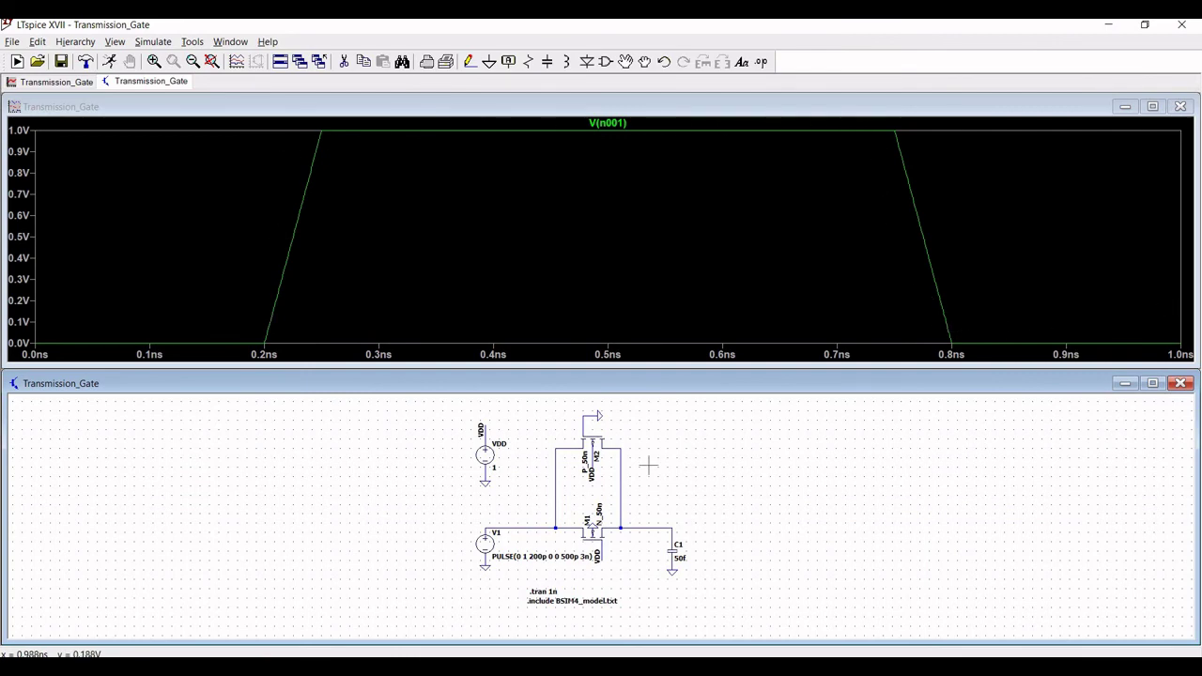
pyautogui.click(635, 526)
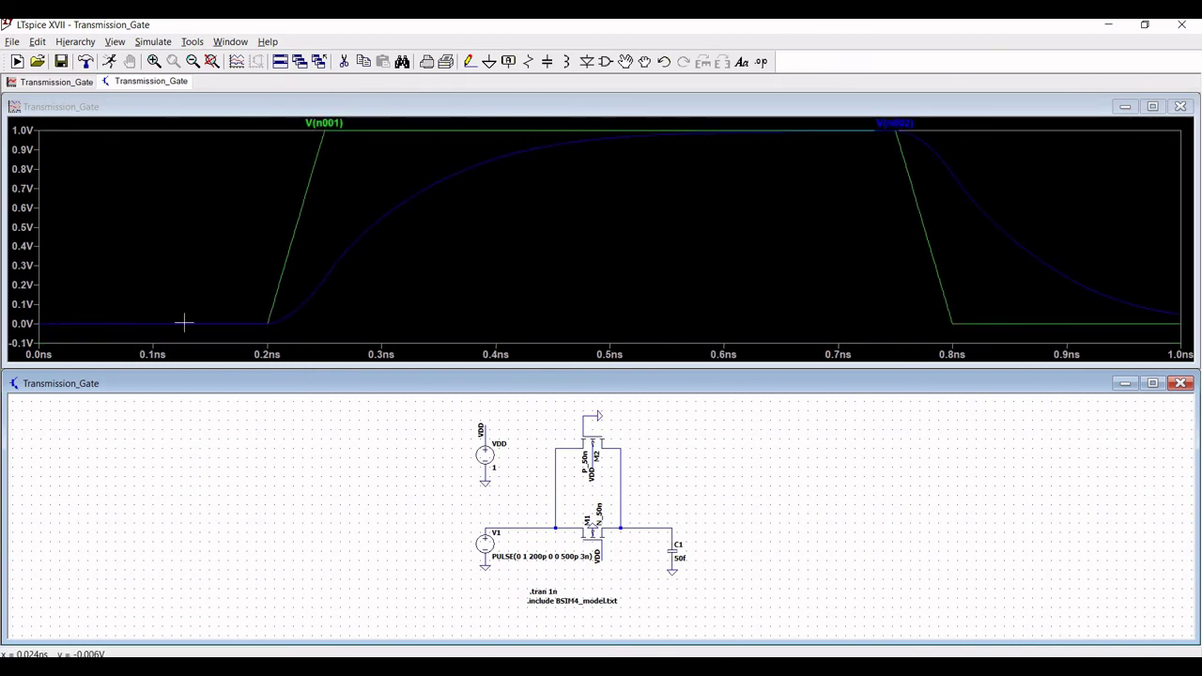